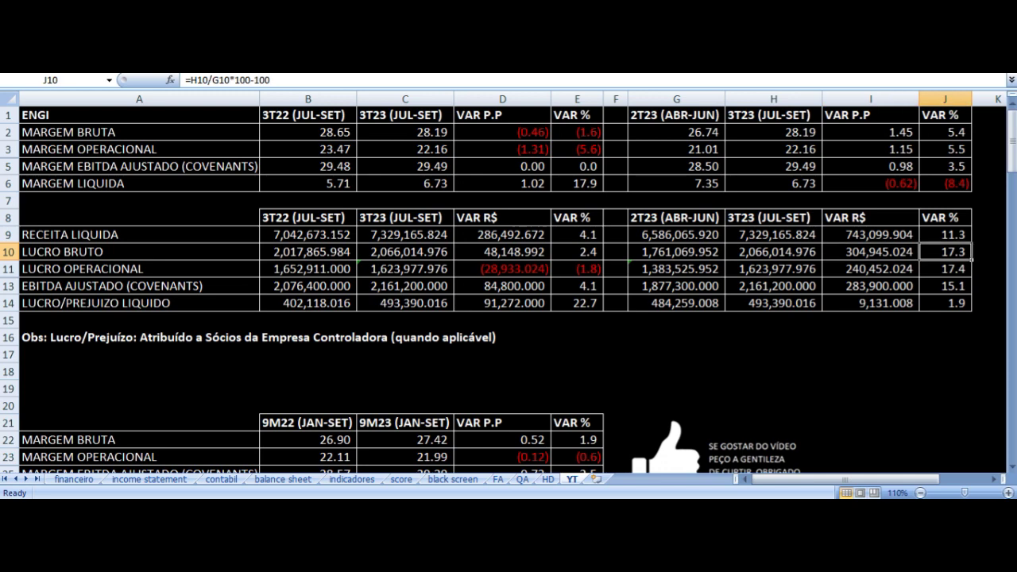
- Review the Lucro Operacional figures for 2T23 against 3T23, including their change in R$
{"action": "key", "text": "Down"}
{"action": "key", "text": "Left"}
{"action": "key", "text": "Left"}
{"action": "key", "text": "Left"}
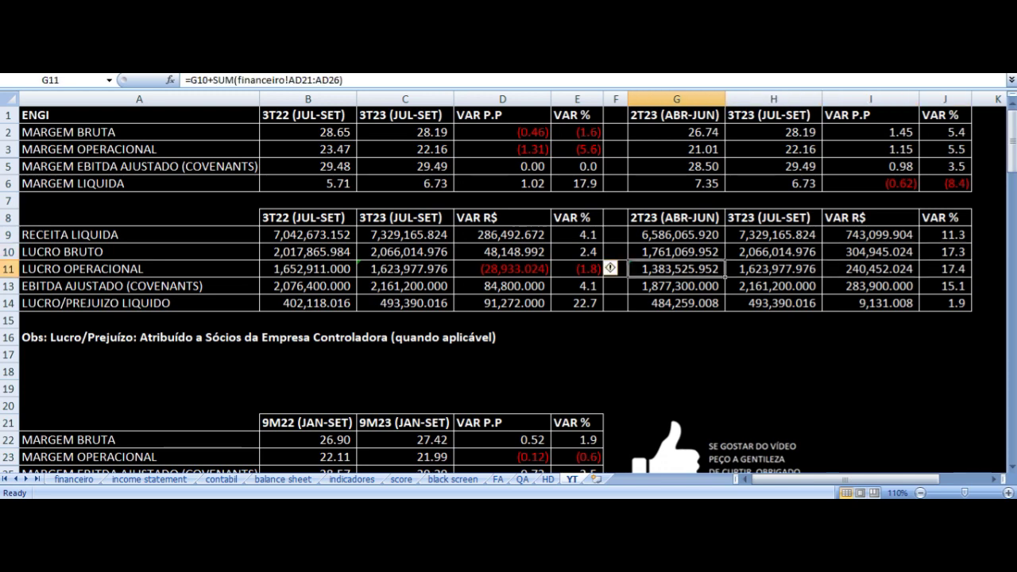
{"action": "left_click", "coordinate": [773, 269]}
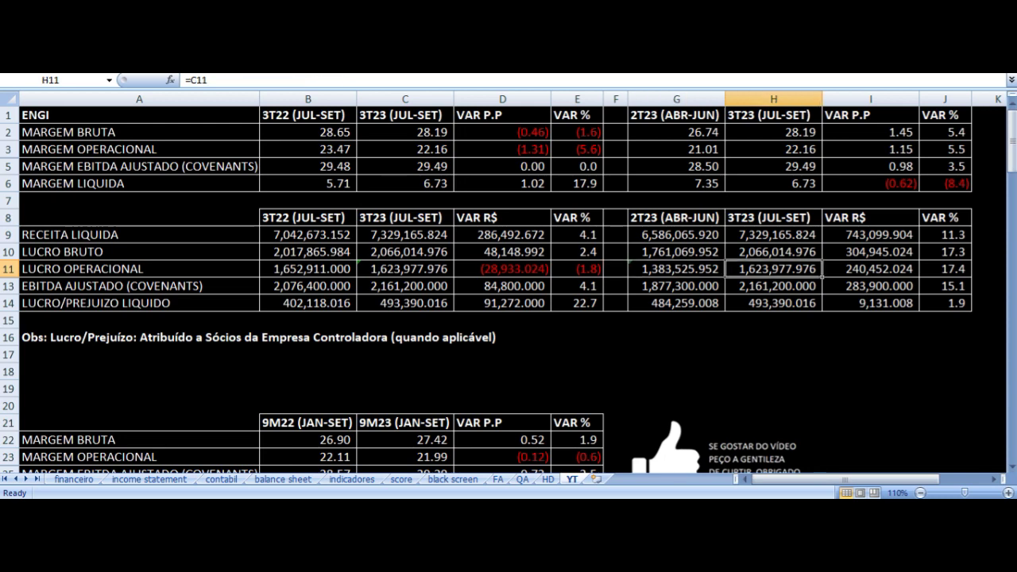
{"action": "key", "text": "Right"}
{"action": "key", "text": "Right"}
{"action": "left_click", "coordinate": [870, 269]}
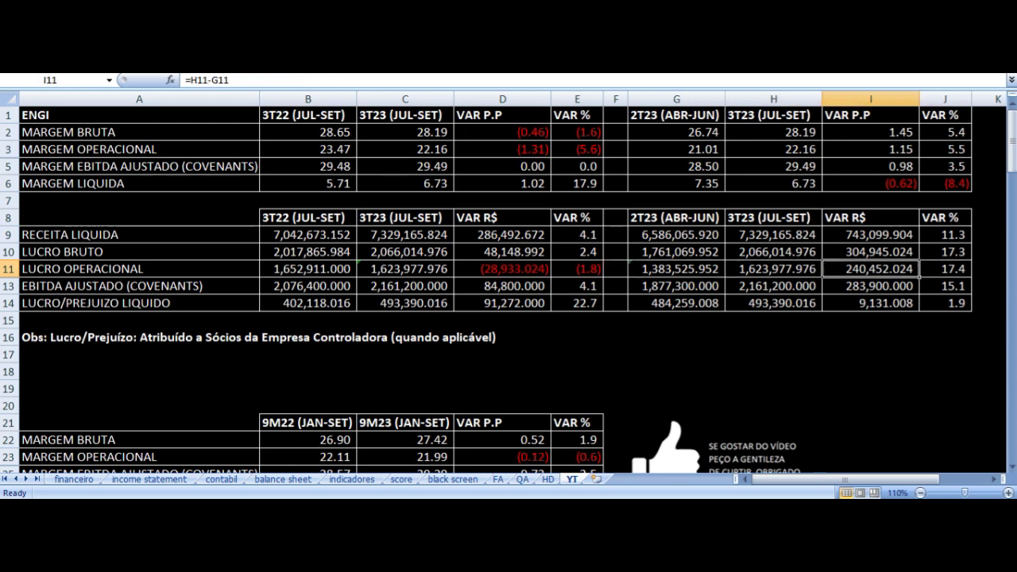
- Compare the EBITDA Ajustado (Covenants) figures for 2T23 and 3T23 and check their variation
{"action": "key", "text": "Down"}
{"action": "key", "text": "Left"}
{"action": "key", "text": "Left"}
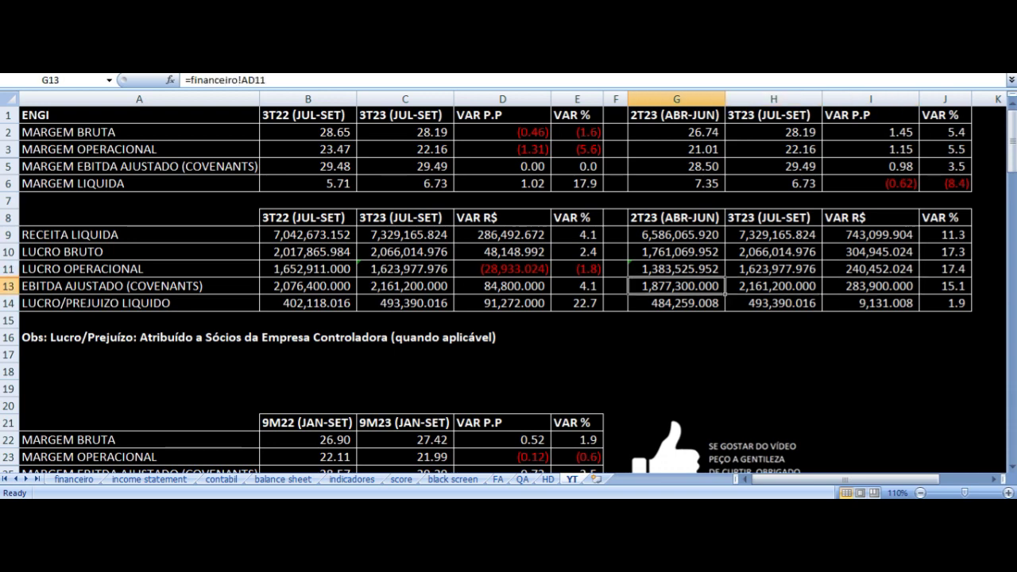
{"action": "left_click", "coordinate": [773, 285]}
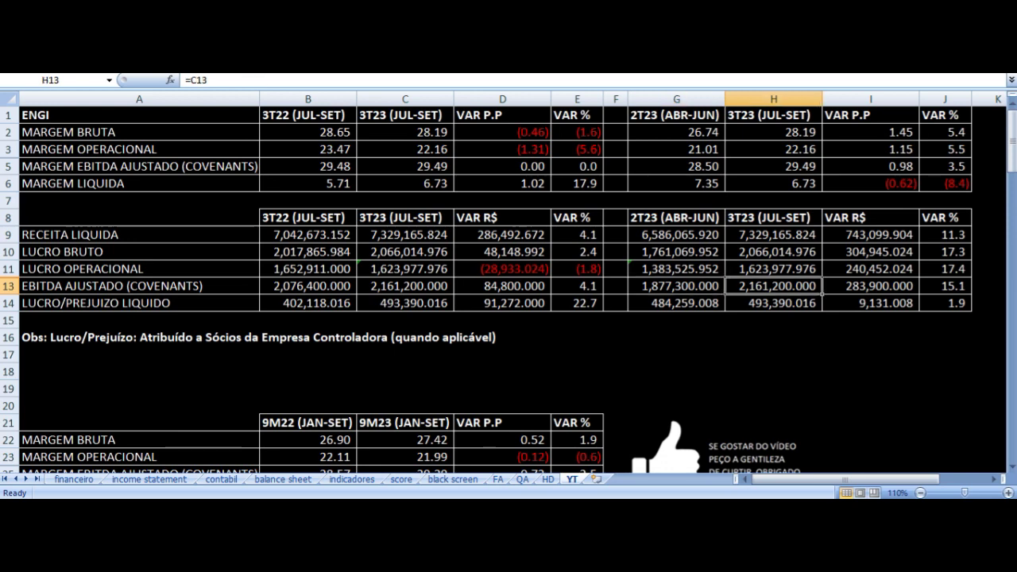
{"action": "key", "text": "Right"}
{"action": "key", "text": "Right"}
- Compare Lucro/Prejuizo Liquido between 2T23 and 3T23, including the variation in R$ and percent
{"action": "key", "text": "Down"}
{"action": "key", "text": "Left"}
{"action": "key", "text": "Left"}
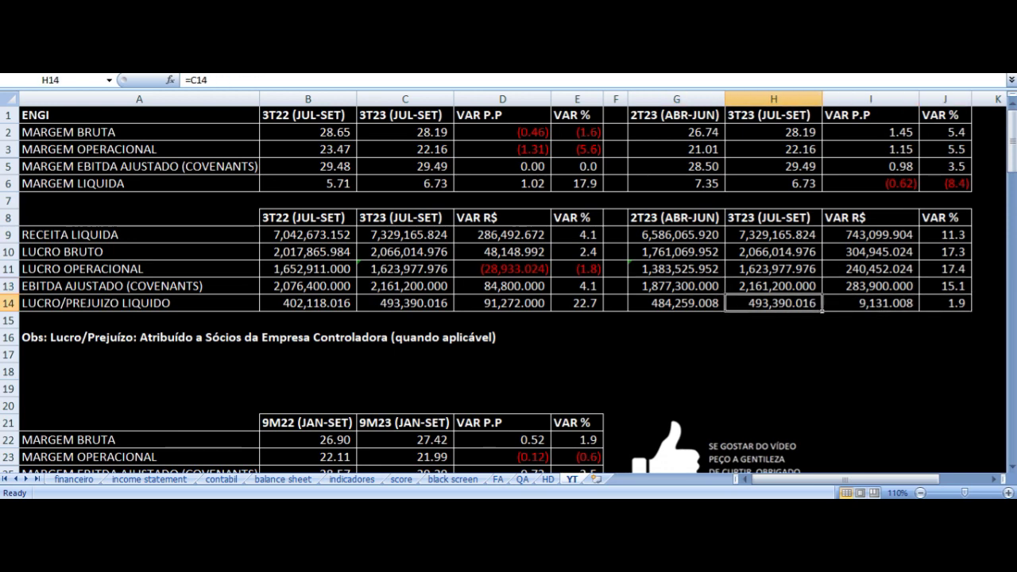
{"action": "key", "text": "Left"}
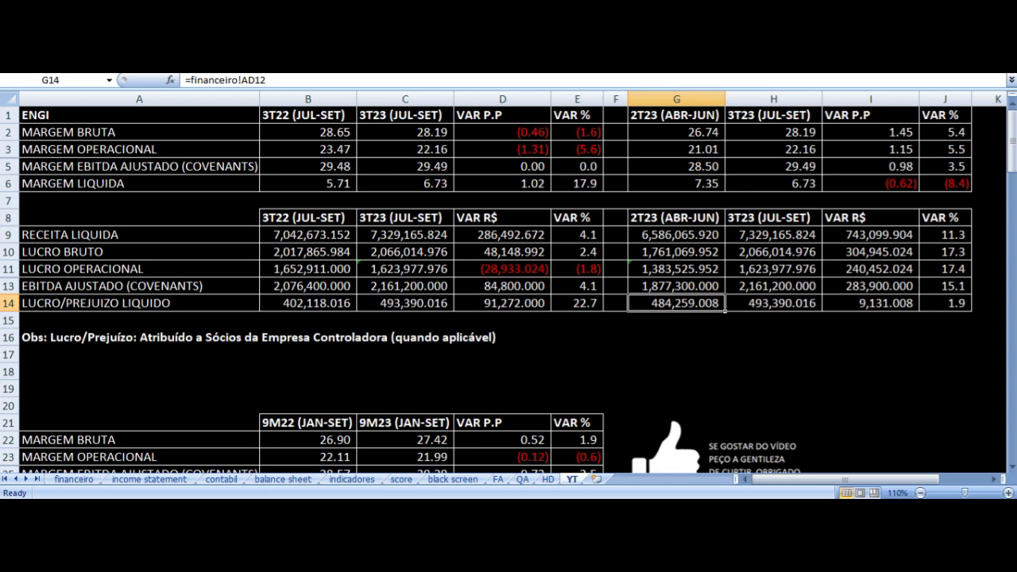
{"action": "key", "text": "Right"}
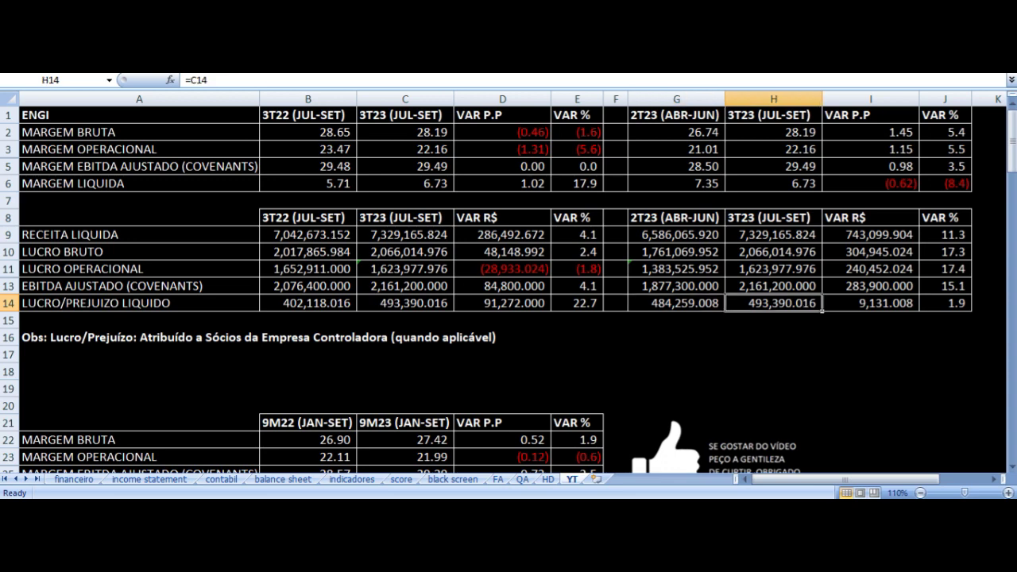
{"action": "key", "text": "Right"}
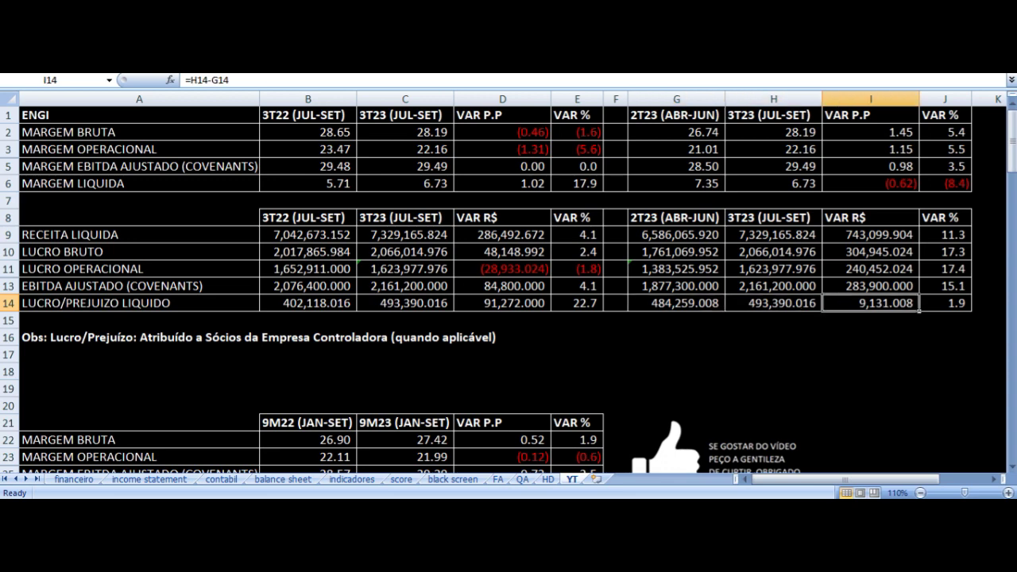
{"action": "key", "text": "Right"}
- Check the Receita Liquida figures for 2T23 and 3T23 together with their percentage variation
{"action": "key", "text": "Up"}
{"action": "key", "text": "Up"}
{"action": "key", "text": "Up"}
{"action": "key", "text": "Up"}
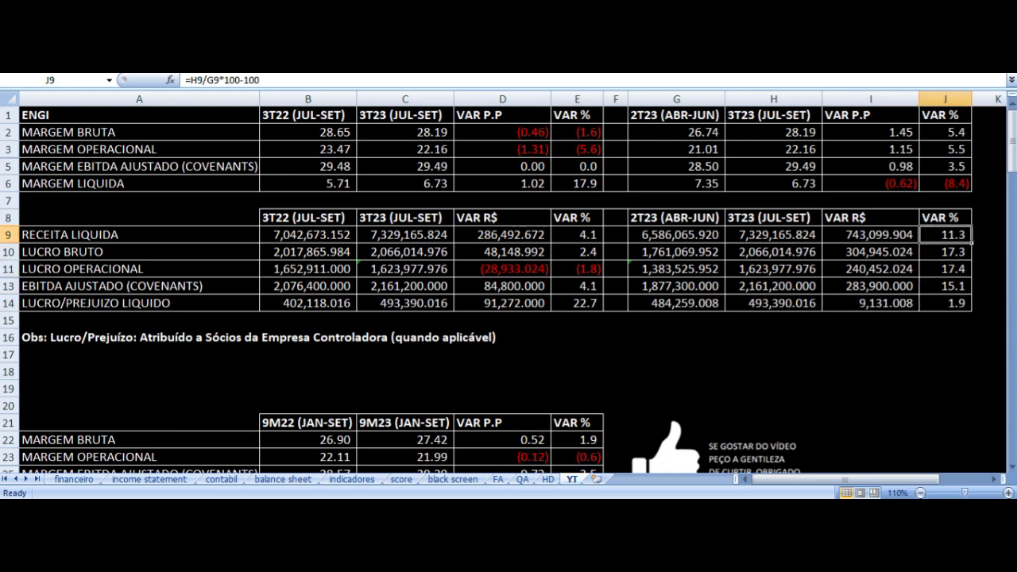
{"action": "key", "text": "Left"}
{"action": "key", "text": "Left"}
{"action": "key", "text": "Left"}
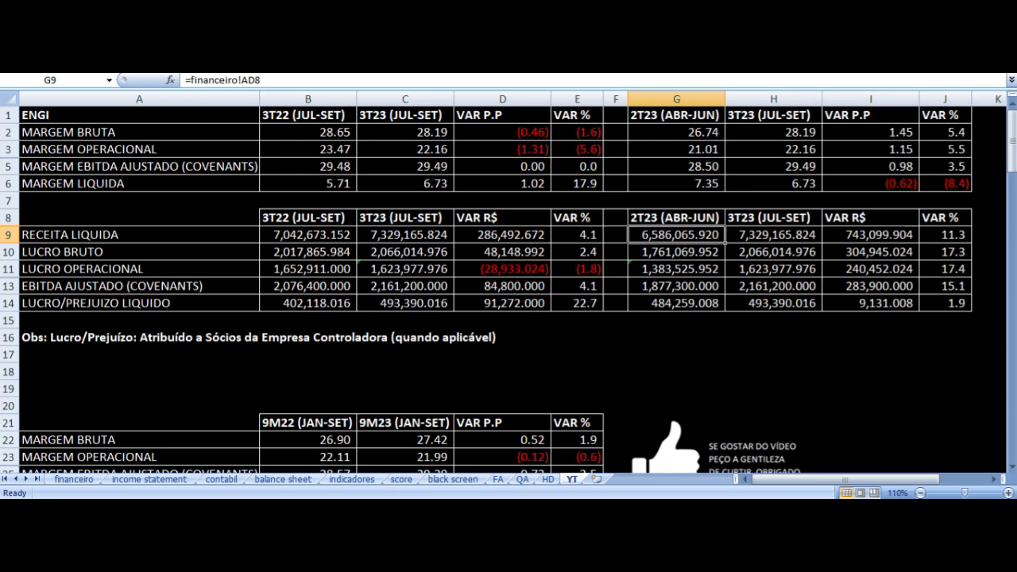
{"action": "key", "text": "Right"}
{"action": "key", "text": "Right"}
{"action": "key", "text": "Right"}
- Go through the percentage variations from 2T23 to 3T23 for the profit and EBITDA rows below Receita Liquida
{"action": "key", "text": "Down"}
{"action": "key", "text": "Down"}
{"action": "key", "text": "Down"}
{"action": "key", "text": "Down"}
{"action": "key", "text": "Up"}
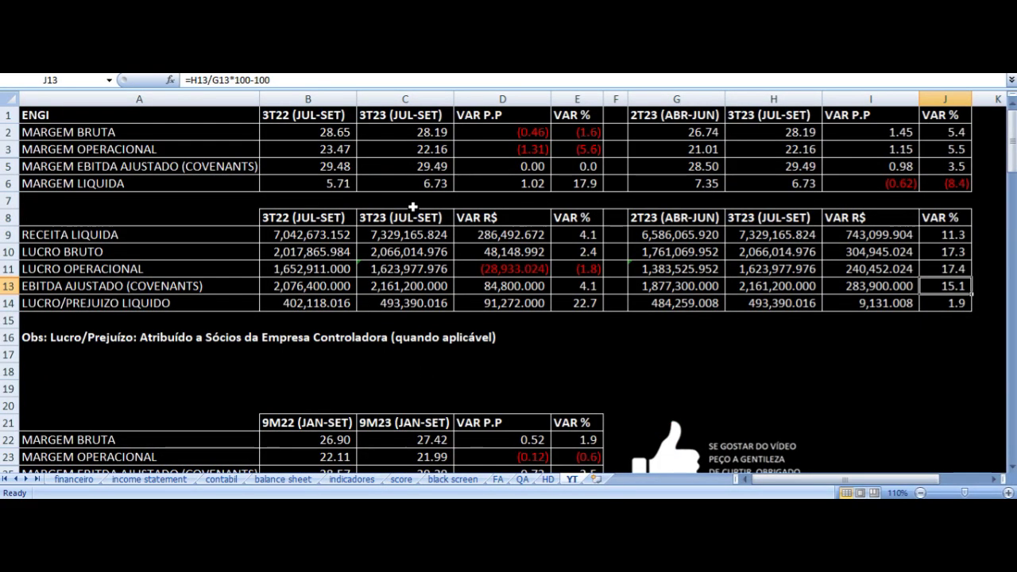
- Review Margem Bruta for 9M22 against 9M23 and its variation in percentage points
{"action": "scroll", "coordinate": [412, 207], "scroll_direction": "down", "scroll_amount": 6}
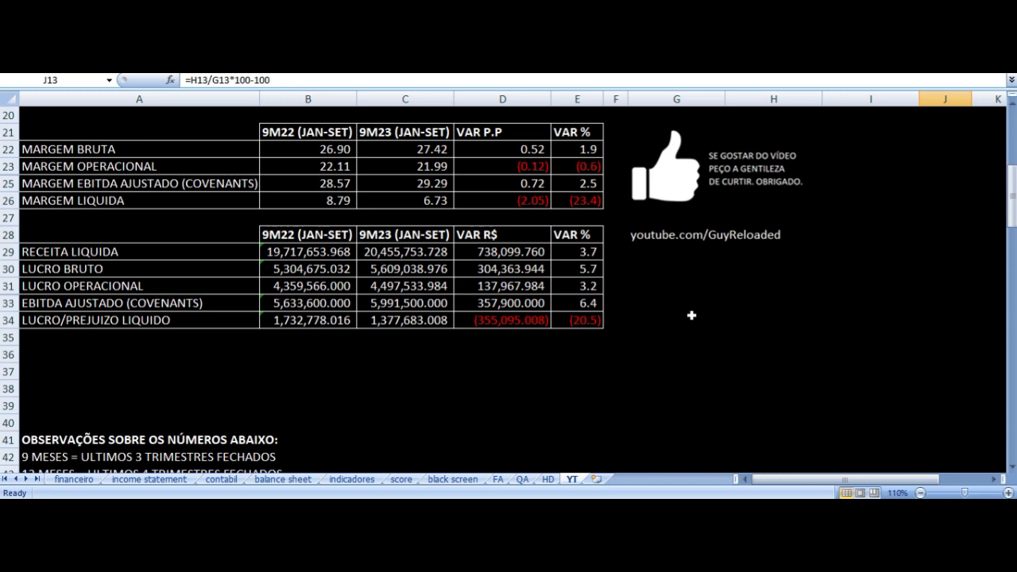
{"action": "left_click", "coordinate": [337, 156]}
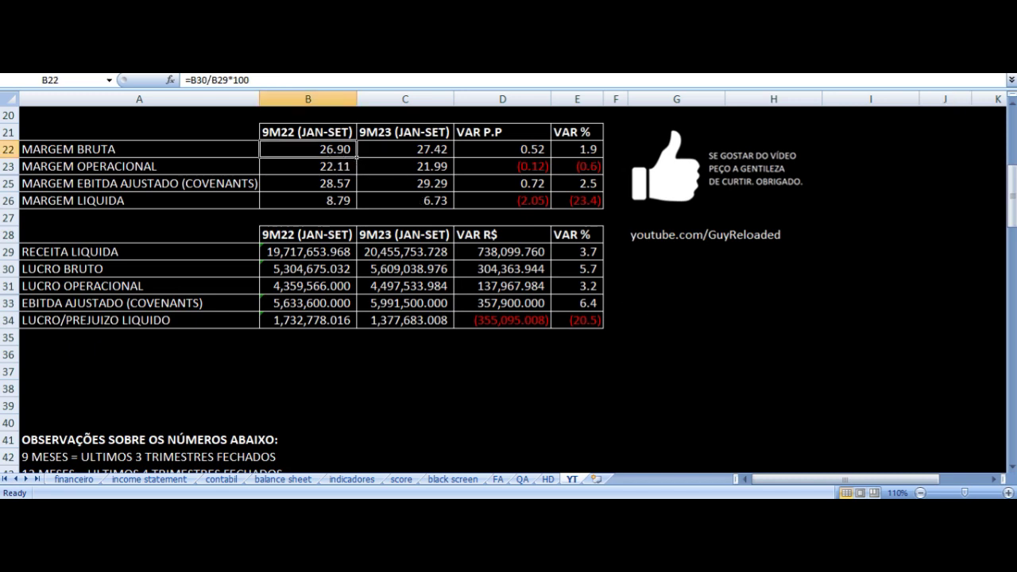
{"action": "left_click", "coordinate": [259, 156]}
{"action": "left_click", "coordinate": [263, 156]}
{"action": "left_click", "coordinate": [406, 149]}
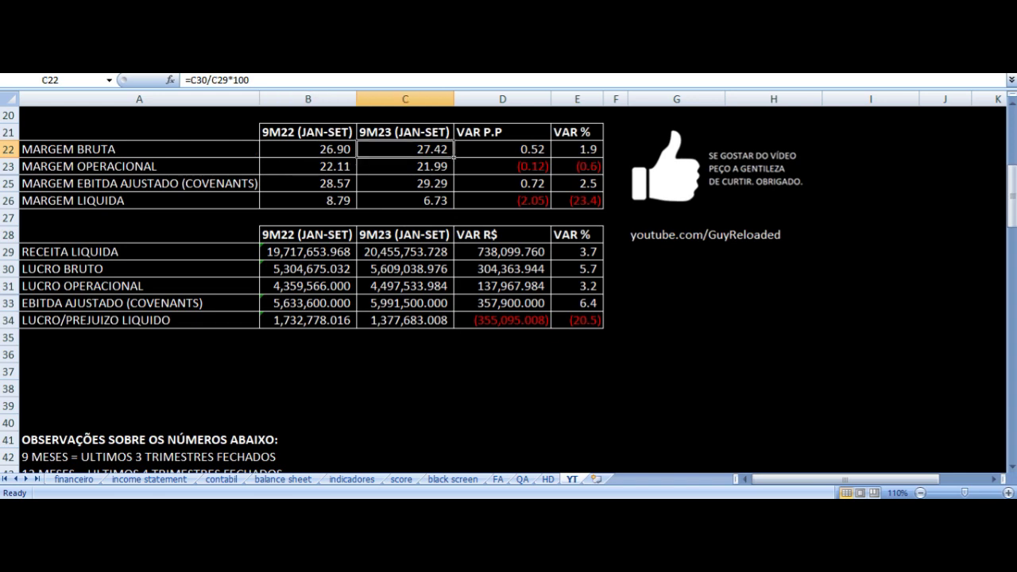
{"action": "left_click", "coordinate": [503, 149]}
{"action": "left_click", "coordinate": [502, 132]}
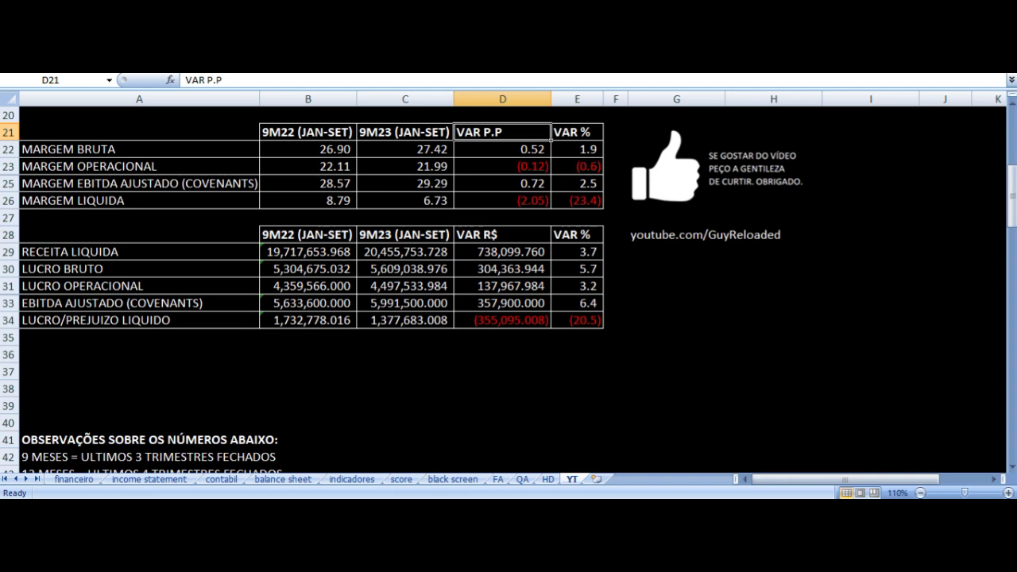
{"action": "left_click", "coordinate": [537, 150]}
{"action": "left_click", "coordinate": [445, 151]}
{"action": "left_click", "coordinate": [251, 151]}
- Compare Margem Operacional between 9M22 and 9M23 and check its variation in percentage points
{"action": "left_click", "coordinate": [260, 170]}
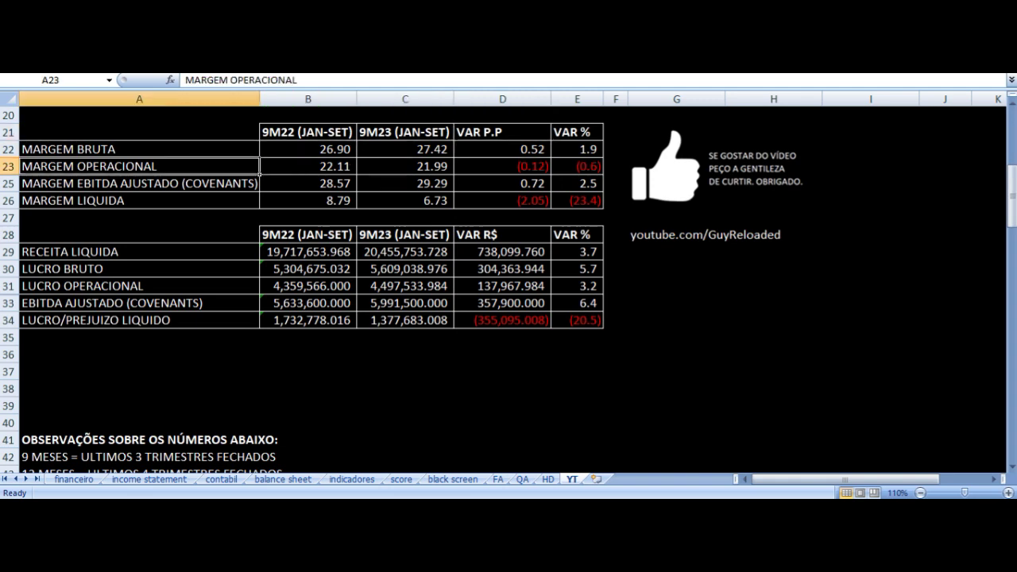
{"action": "left_click", "coordinate": [308, 166]}
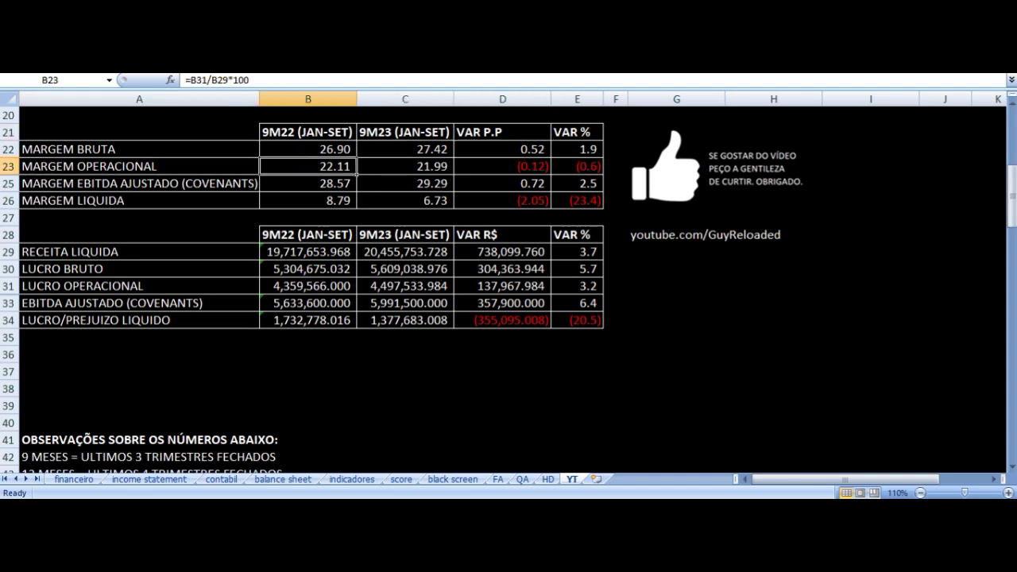
{"action": "left_click", "coordinate": [405, 166]}
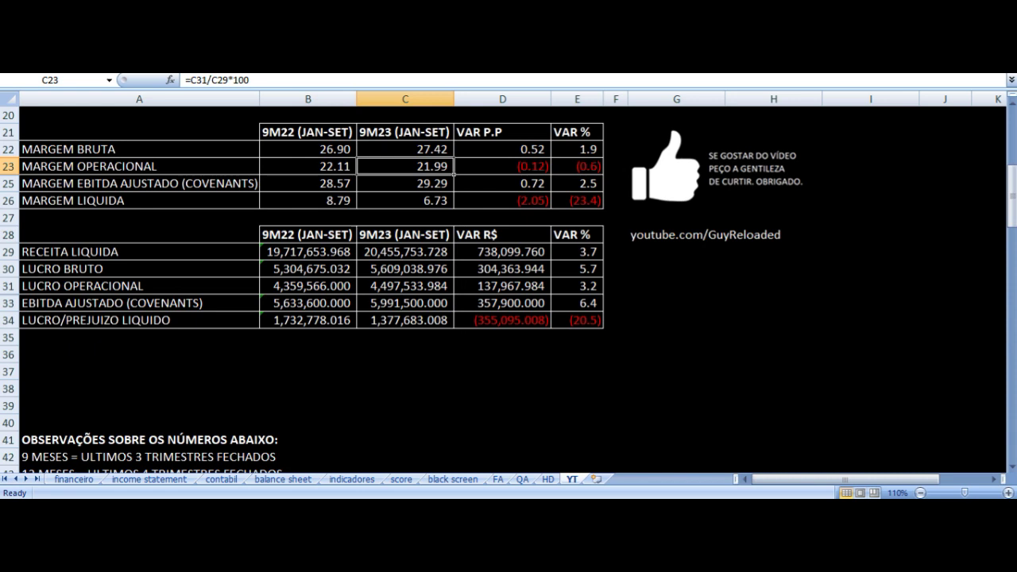
{"action": "left_click", "coordinate": [309, 167]}
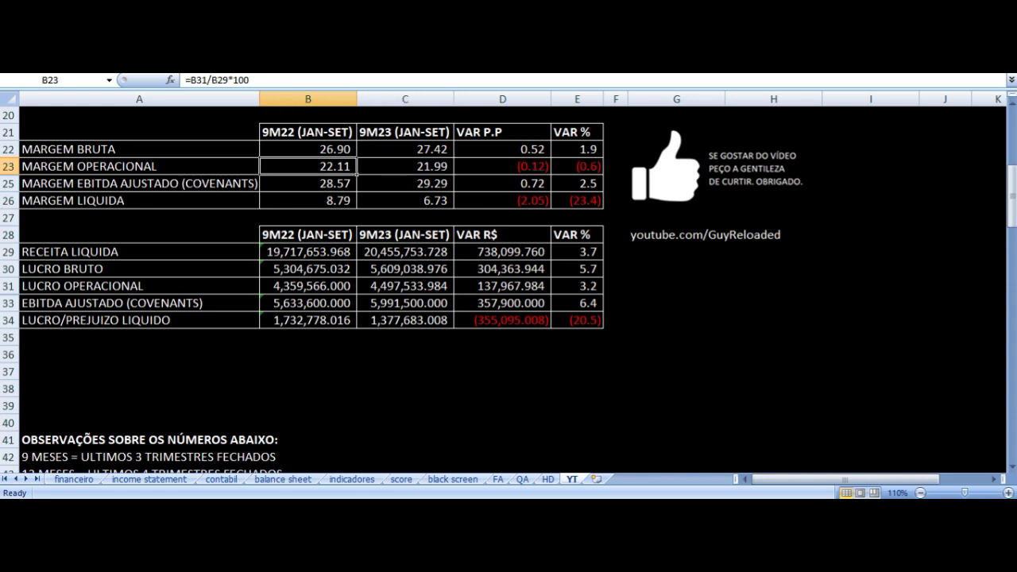
{"action": "left_click", "coordinate": [405, 167]}
{"action": "left_click", "coordinate": [502, 166]}
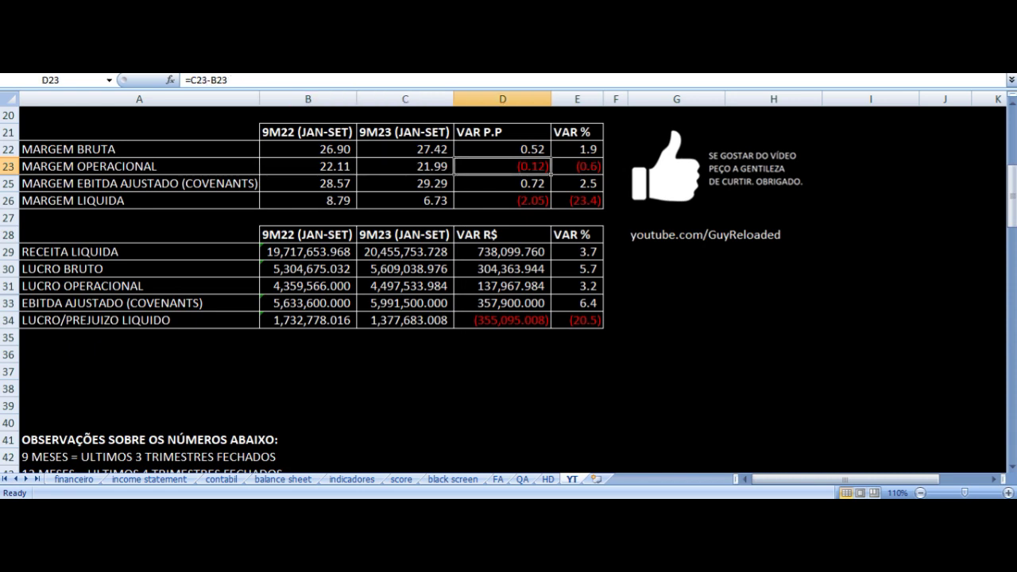
{"action": "key", "text": "Up"}
{"action": "key", "text": "Up"}
- Examine Margem EBITDA Ajustado (Covenants) for 9M22 and 9M23 and its variation in percentage points
{"action": "key", "text": "Down"}
{"action": "key", "text": "Down"}
{"action": "key", "text": "Down"}
{"action": "key", "text": "Left"}
{"action": "key", "text": "Left"}
{"action": "key", "text": "Left"}
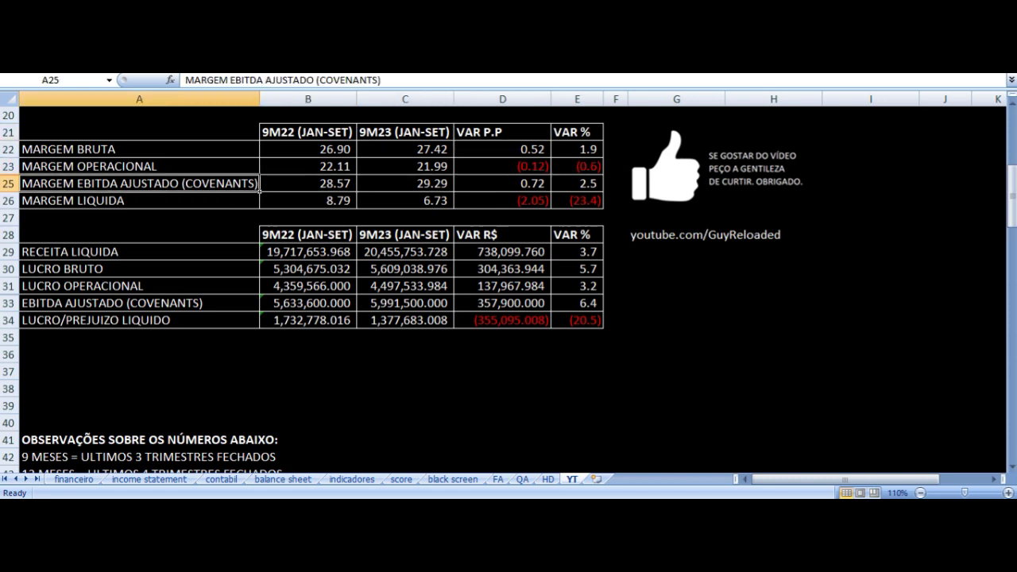
{"action": "left_click", "coordinate": [309, 182]}
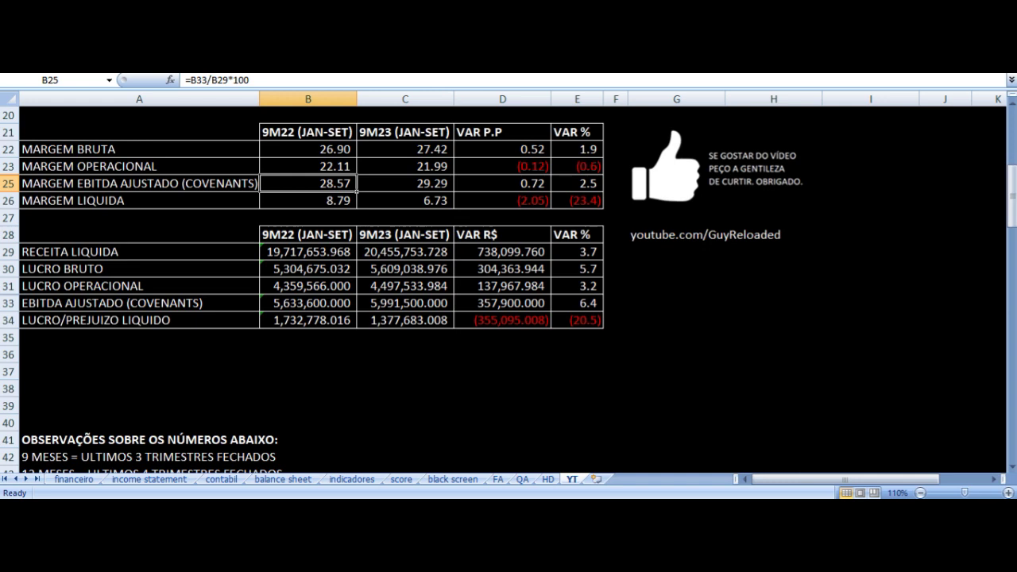
{"action": "left_click", "coordinate": [405, 183]}
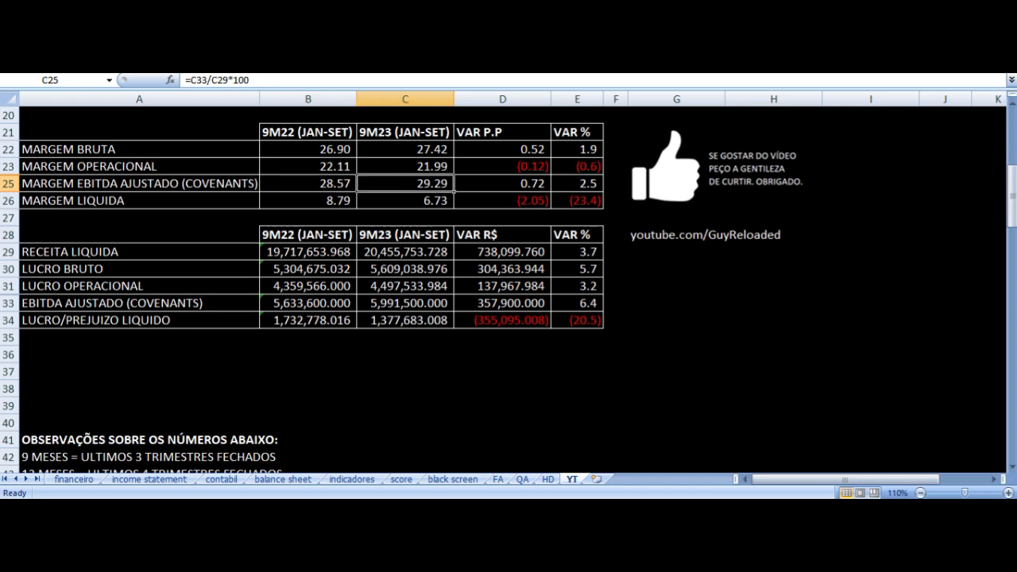
{"action": "left_click", "coordinate": [503, 183]}
{"action": "left_click", "coordinate": [502, 149]}
- Examine Margem Liquida for 9M22 and 9M23, then its percentage-point variation alongside those of the other margins
{"action": "left_click", "coordinate": [502, 200]}
{"action": "left_click", "coordinate": [309, 200]}
{"action": "left_click", "coordinate": [139, 200]}
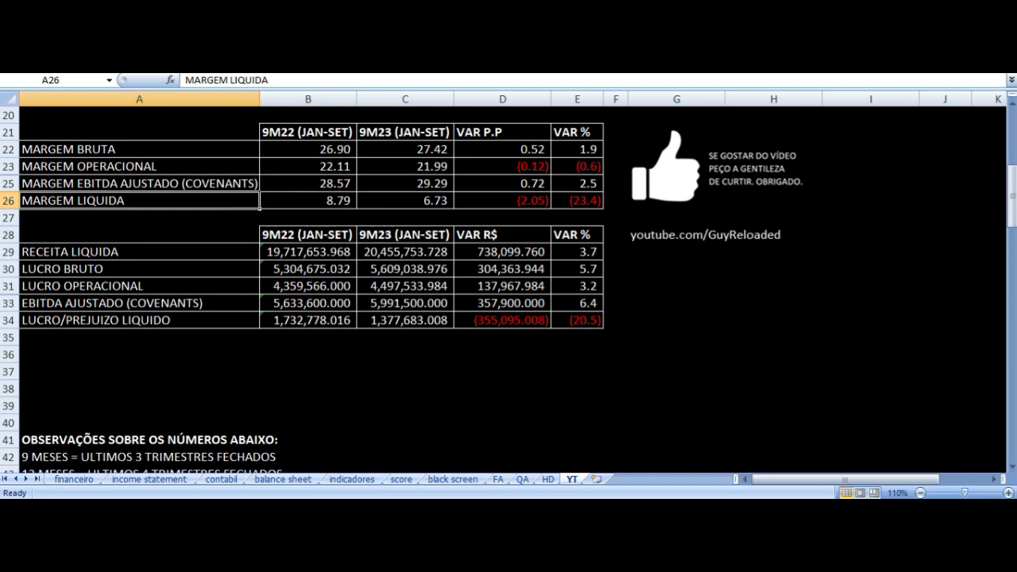
{"action": "left_click", "coordinate": [308, 200]}
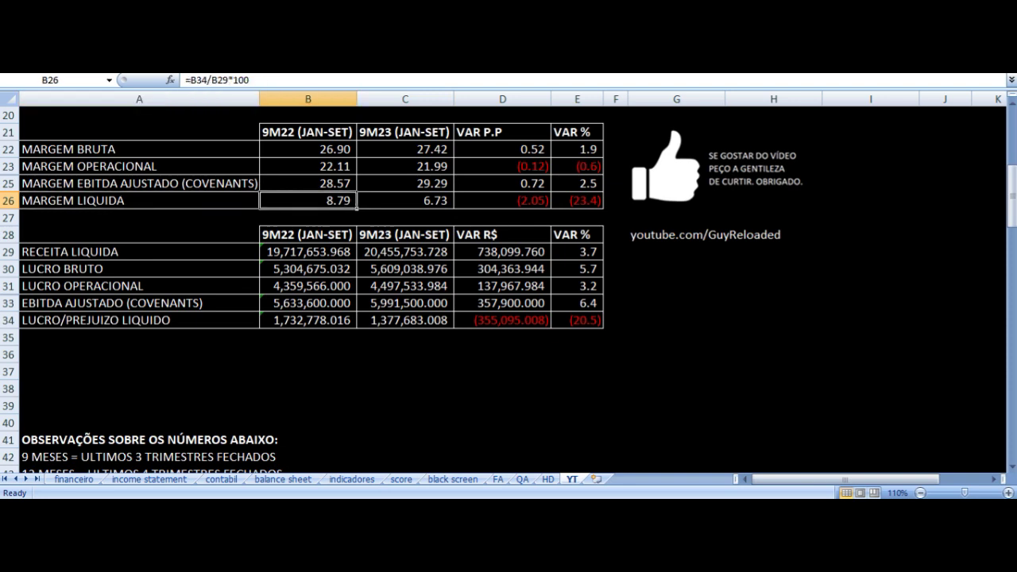
{"action": "left_click", "coordinate": [406, 200]}
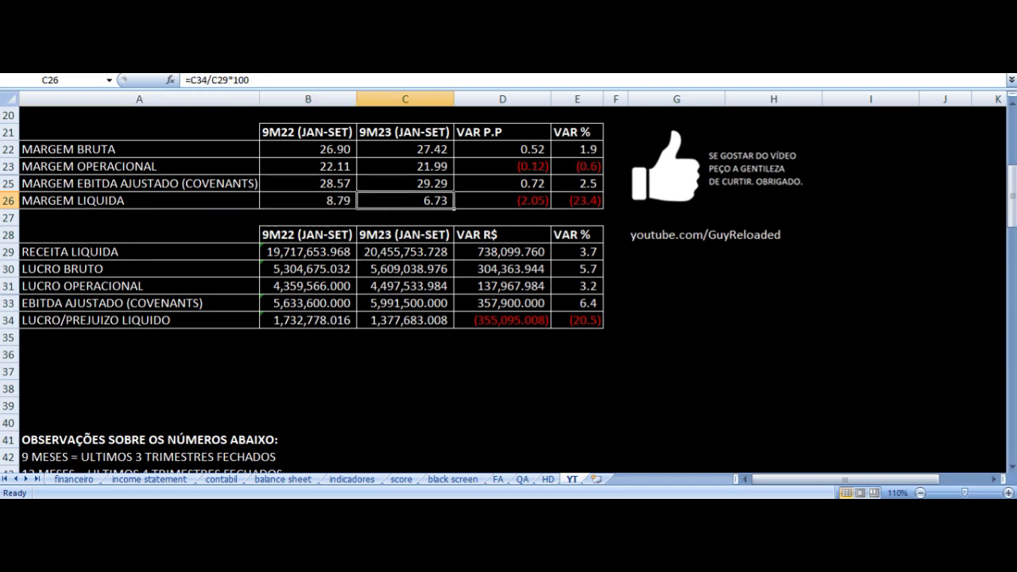
{"action": "left_click", "coordinate": [502, 201]}
{"action": "left_click", "coordinate": [503, 183]}
{"action": "left_click", "coordinate": [502, 149]}
{"action": "left_click", "coordinate": [502, 132]}
{"action": "left_click", "coordinate": [502, 166]}
{"action": "left_click", "coordinate": [502, 183]}
- Review Receita Liquida for 9M22 against 9M23, including its variation in R$ and percent
{"action": "key", "text": "Down"}
{"action": "key", "text": "Down"}
{"action": "key", "text": "Down"}
{"action": "key", "text": "Down"}
{"action": "key", "text": "Left"}
{"action": "key", "text": "Left"}
{"action": "key", "text": "Left"}
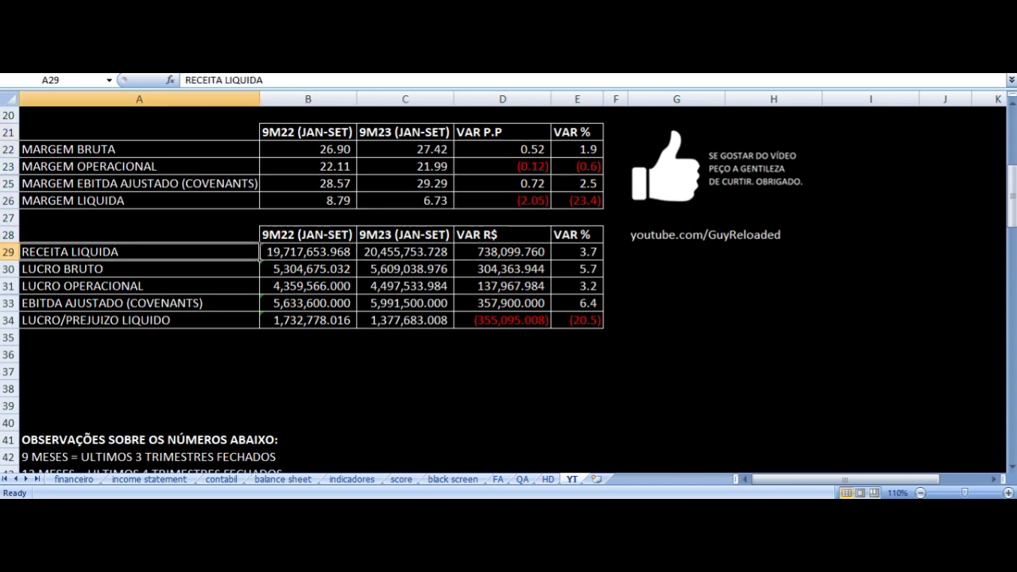
{"action": "key", "text": "Right"}
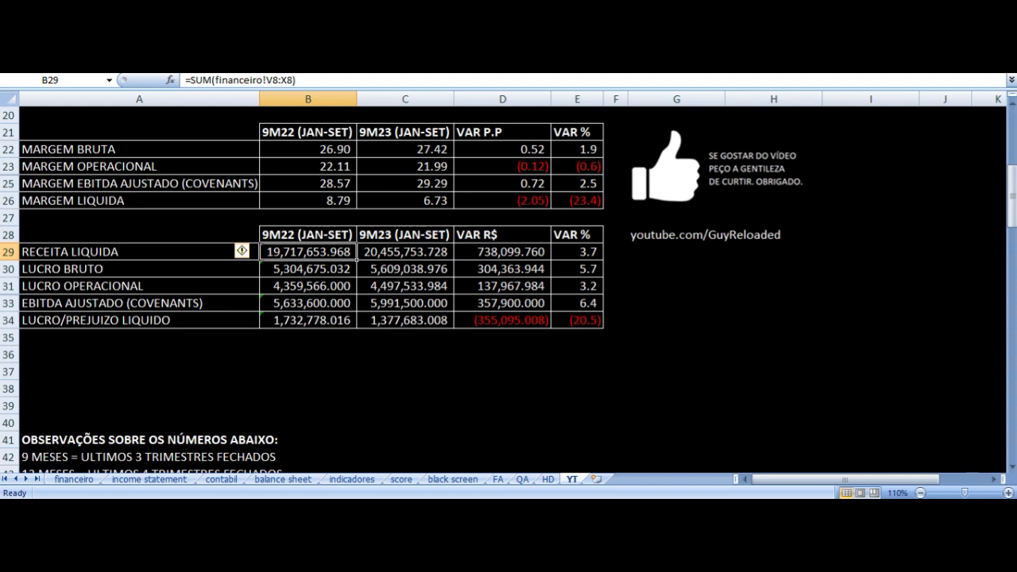
{"action": "key", "text": "Right"}
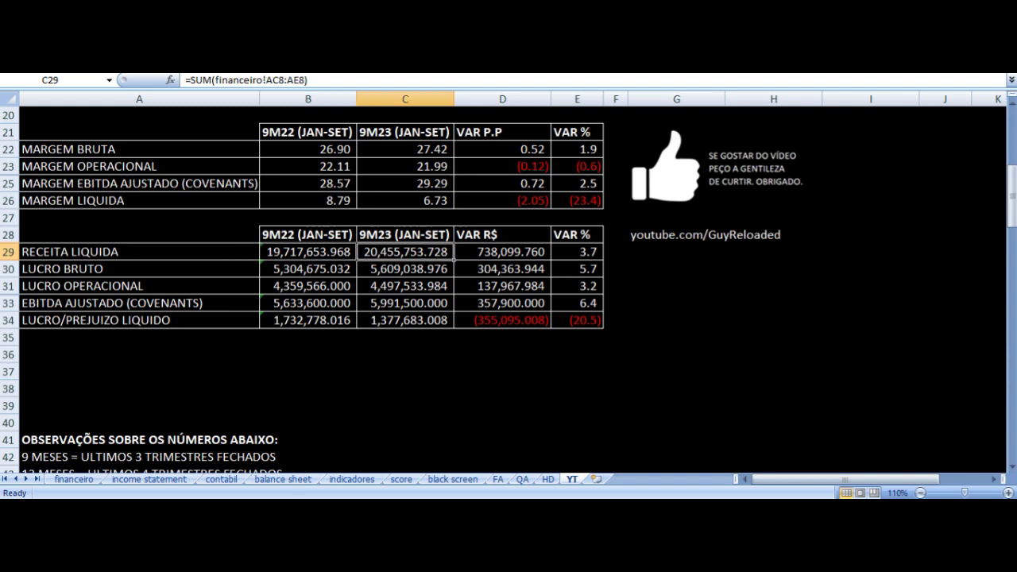
{"action": "key", "text": "Right"}
{"action": "key", "text": "Right"}
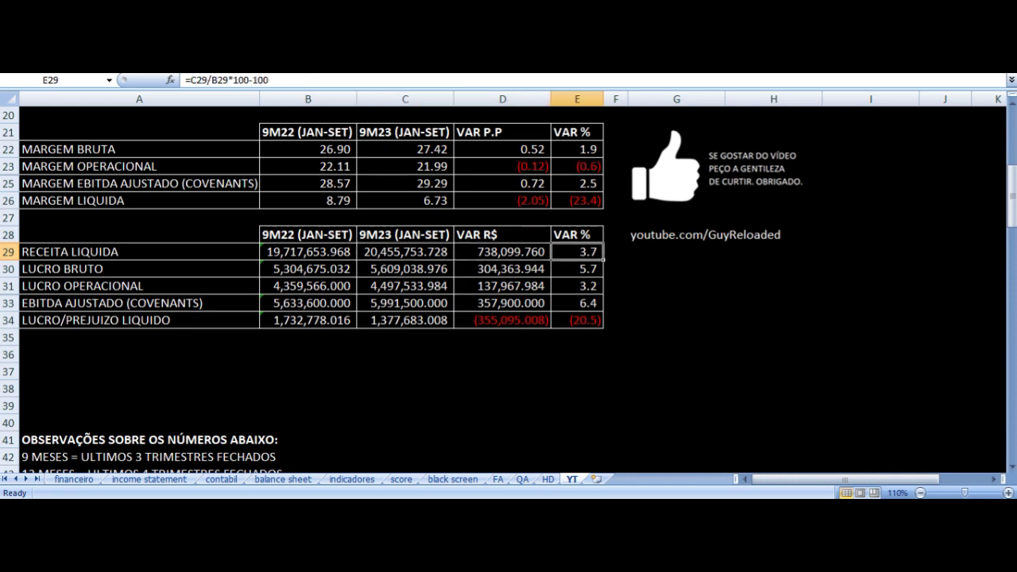
- Compare Lucro Bruto between 9M22 and 9M23, including its variation in R$ and percent
{"action": "key", "text": "Down"}
{"action": "key", "text": "Left"}
{"action": "key", "text": "Left"}
{"action": "key", "text": "Left"}
{"action": "key", "text": "Left"}
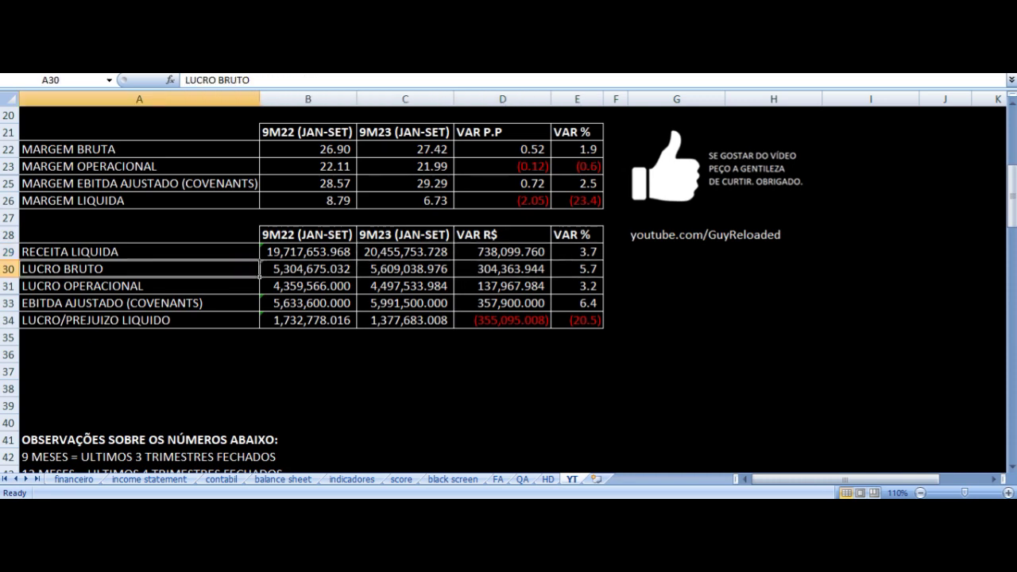
{"action": "key", "text": "Right"}
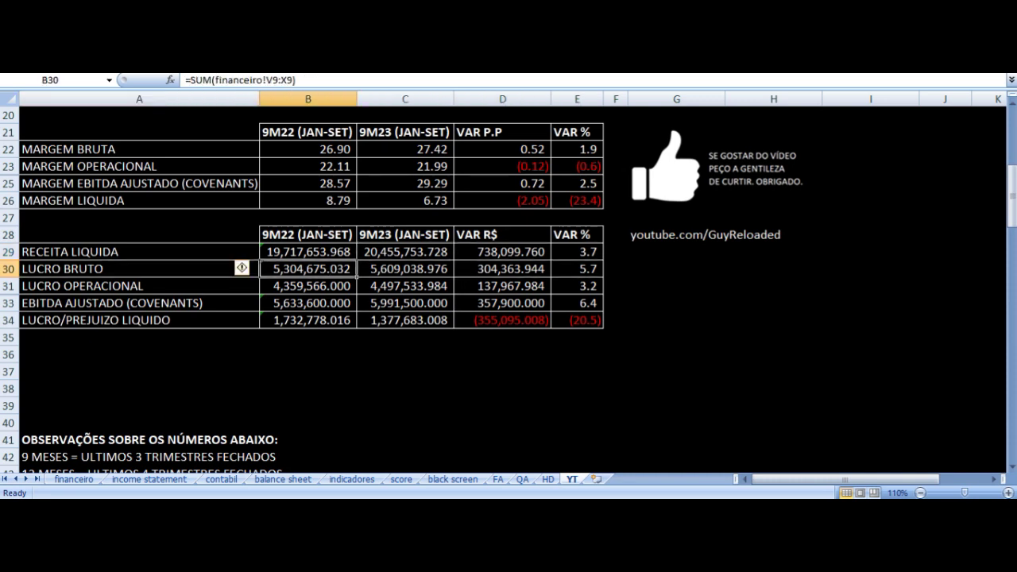
{"action": "key", "text": "Right"}
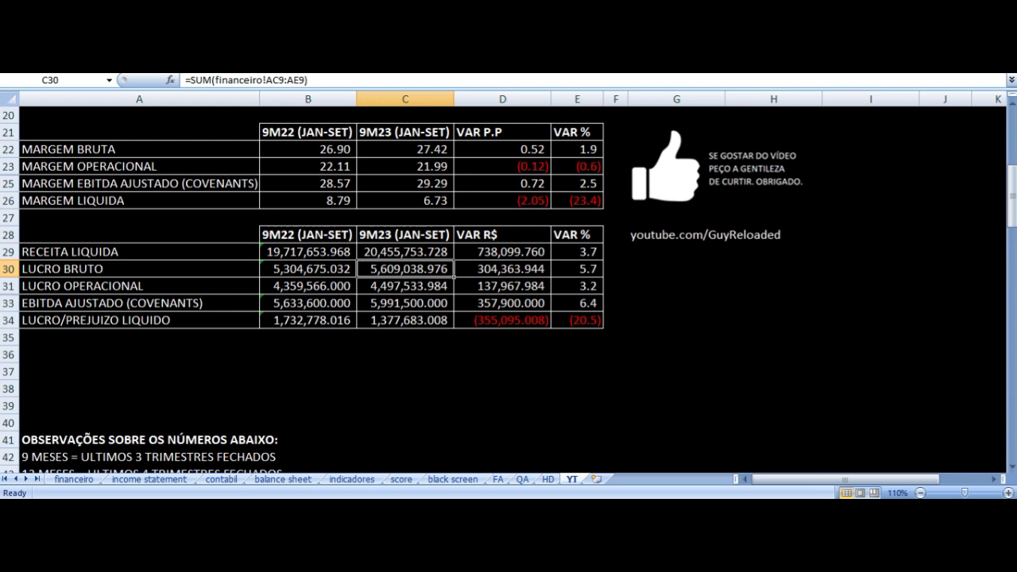
{"action": "key", "text": "Right"}
{"action": "key", "text": "Right"}
{"action": "key", "text": "Down"}
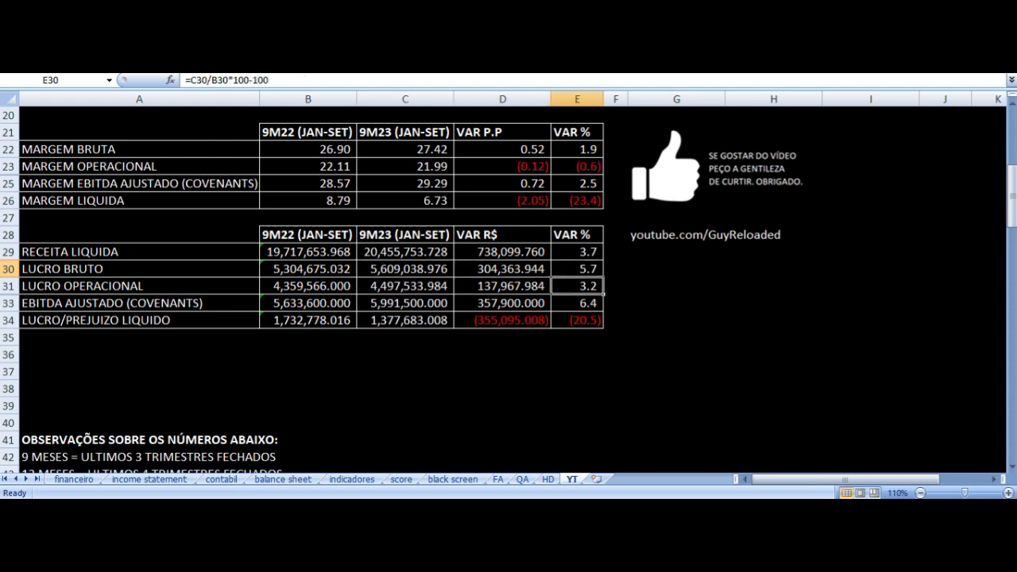
- Compare Lucro Operacional between 9M22 and 9M23, including its variation in R$ and percent
{"action": "key", "text": "Left"}
{"action": "key", "text": "Left"}
{"action": "key", "text": "Left"}
{"action": "key", "text": "Left"}
{"action": "key", "text": "Right"}
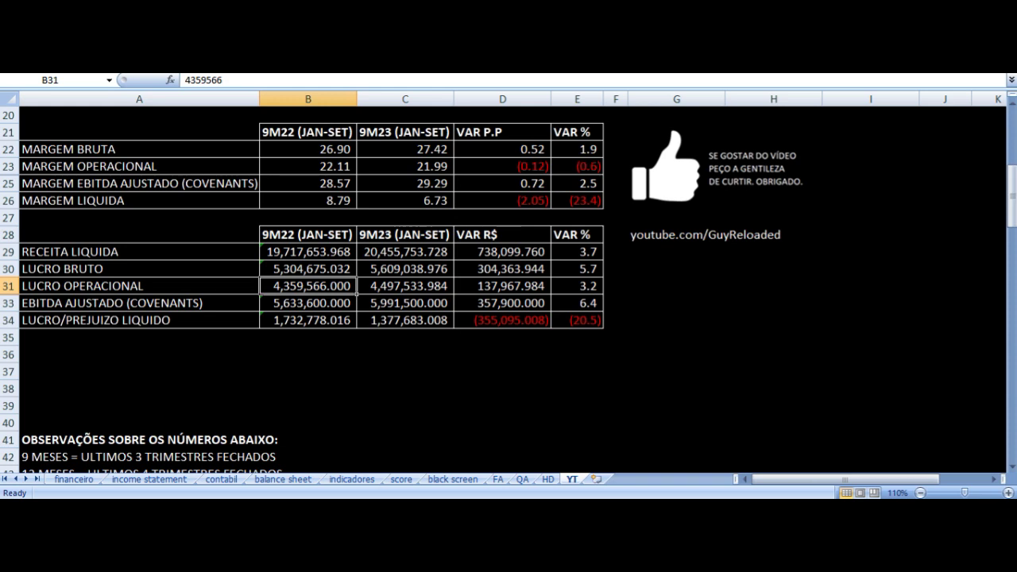
{"action": "key", "text": "Right"}
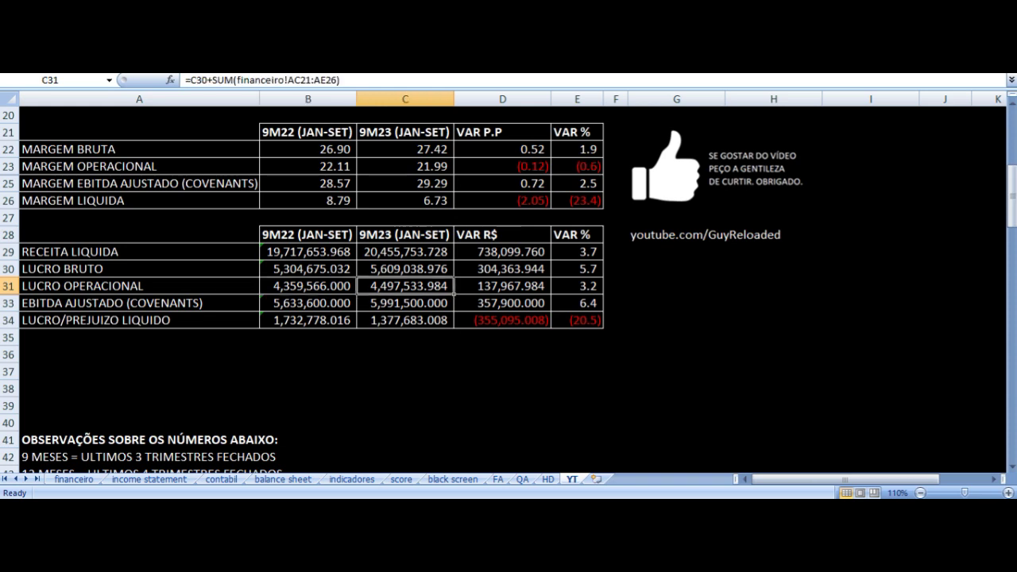
{"action": "key", "text": "Right"}
{"action": "key", "text": "Right"}
- Review EBITDA Ajustado (Covenants) for 9M22 against 9M23, with its variation in R$ and percent
{"action": "key", "text": "Down"}
{"action": "key", "text": "Left"}
{"action": "key", "text": "Left"}
{"action": "key", "text": "Left"}
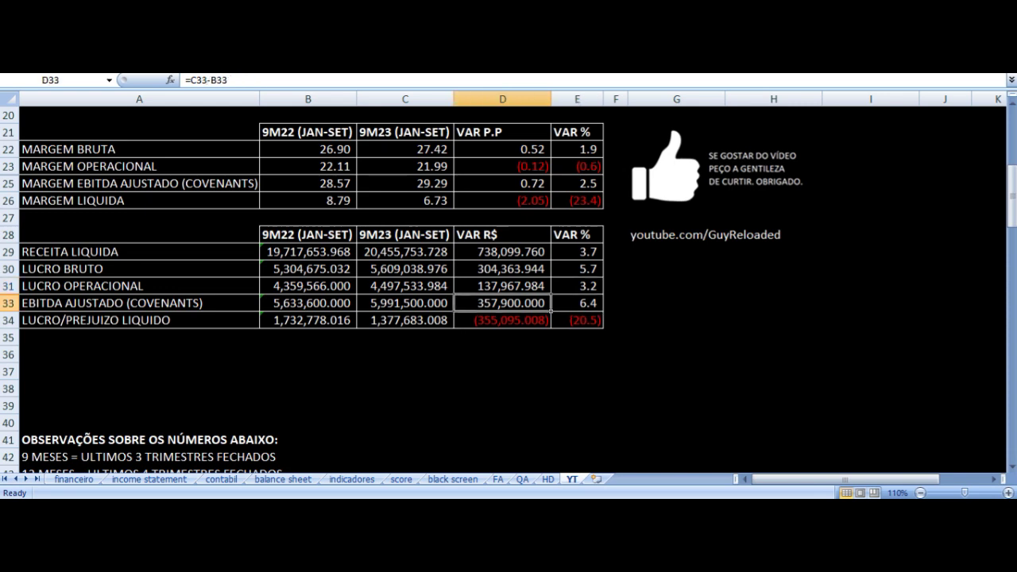
{"action": "left_click", "coordinate": [139, 303]}
{"action": "left_click", "coordinate": [308, 302]}
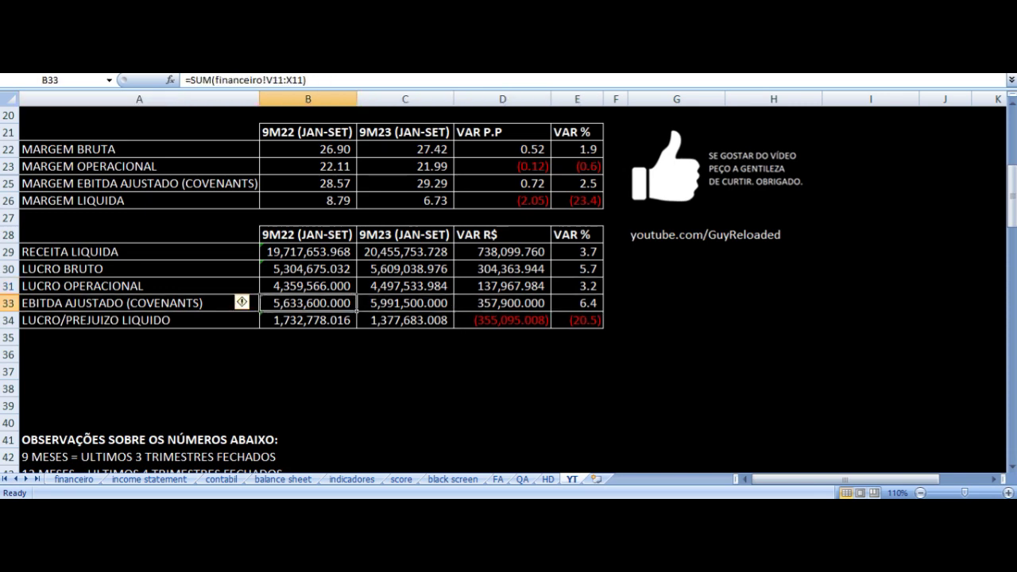
{"action": "left_click", "coordinate": [405, 303]}
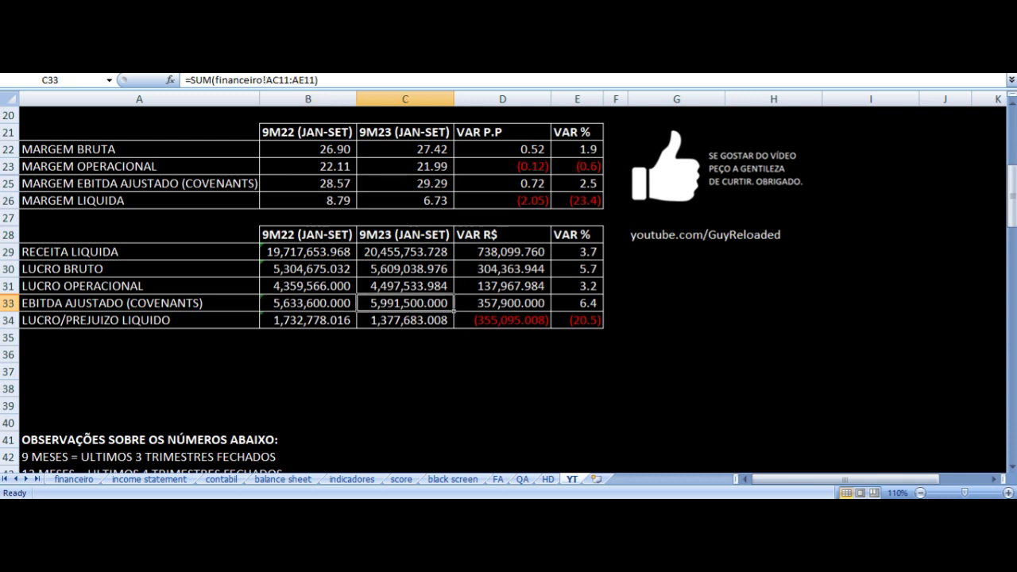
{"action": "key", "text": "Right"}
{"action": "key", "text": "Right"}
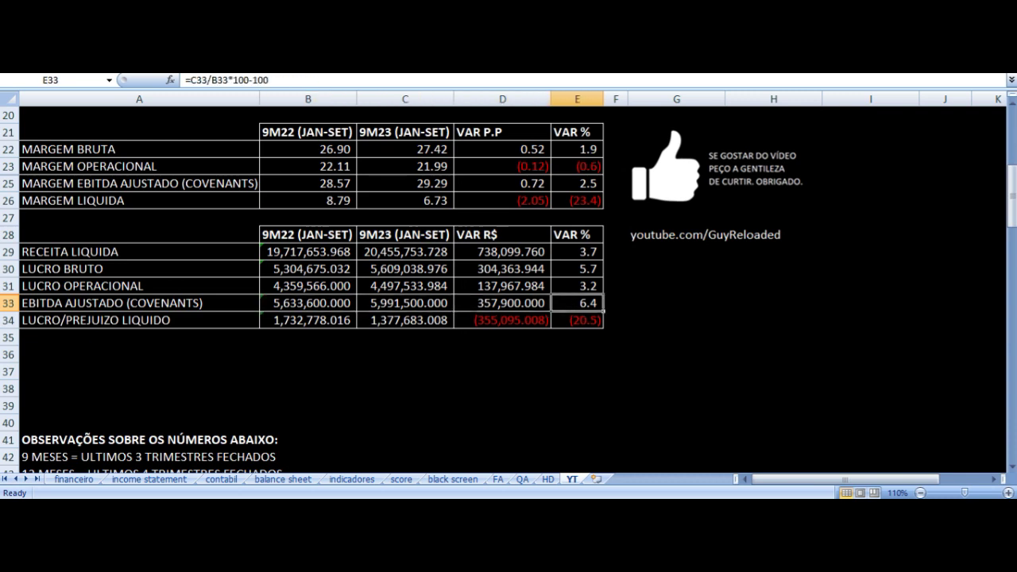
- Examine Lucro/Prejuizo Liquido for 9M22 and 9M23 and its variation in R$ and percent
{"action": "key", "text": "Left"}
{"action": "key", "text": "Left"}
{"action": "key", "text": "Left"}
{"action": "key", "text": "Left"}
{"action": "key", "text": "Down"}
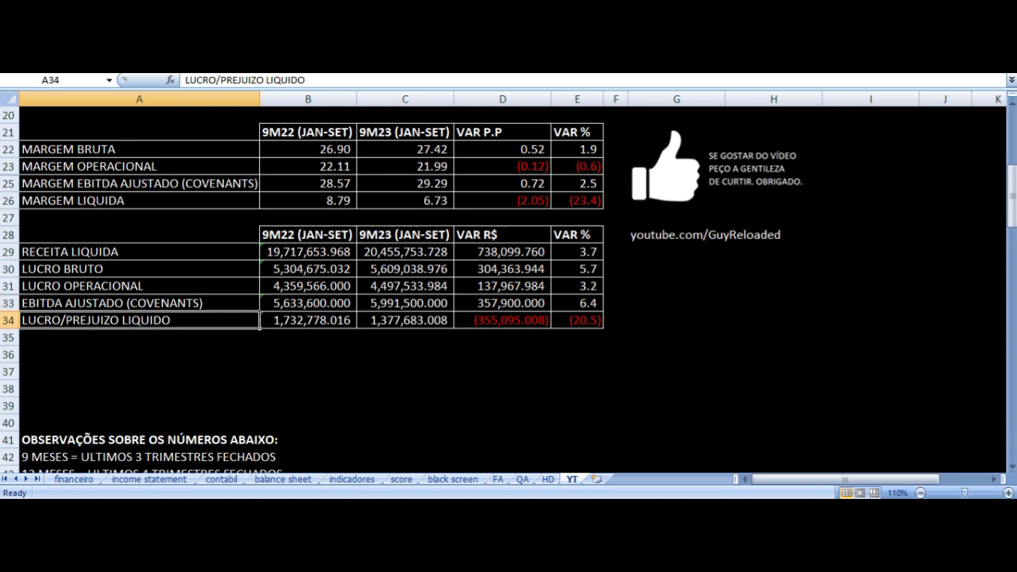
{"action": "key", "text": "Right"}
{"action": "key", "text": "Right"}
{"action": "key", "text": "Right"}
{"action": "key", "text": "Right"}
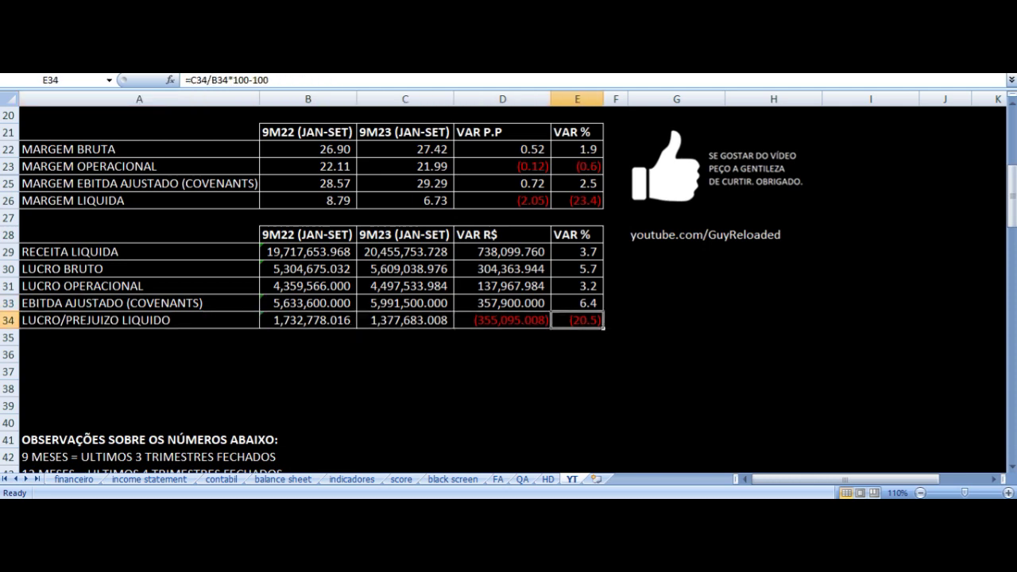
- Compare the percent variations of all nine-month result lines, from Receita Liquida to Lucro/Prejuizo Liquido
{"action": "key", "text": "Up"}
{"action": "key", "text": "Up"}
{"action": "key", "text": "Up"}
{"action": "key", "text": "Up"}
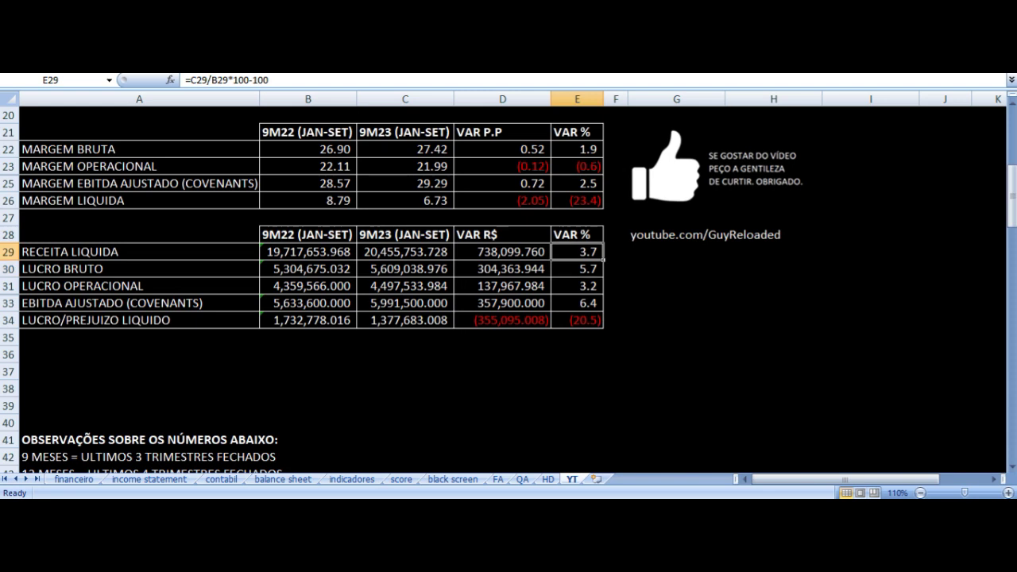
{"action": "key", "text": "Down"}
{"action": "key", "text": "Down"}
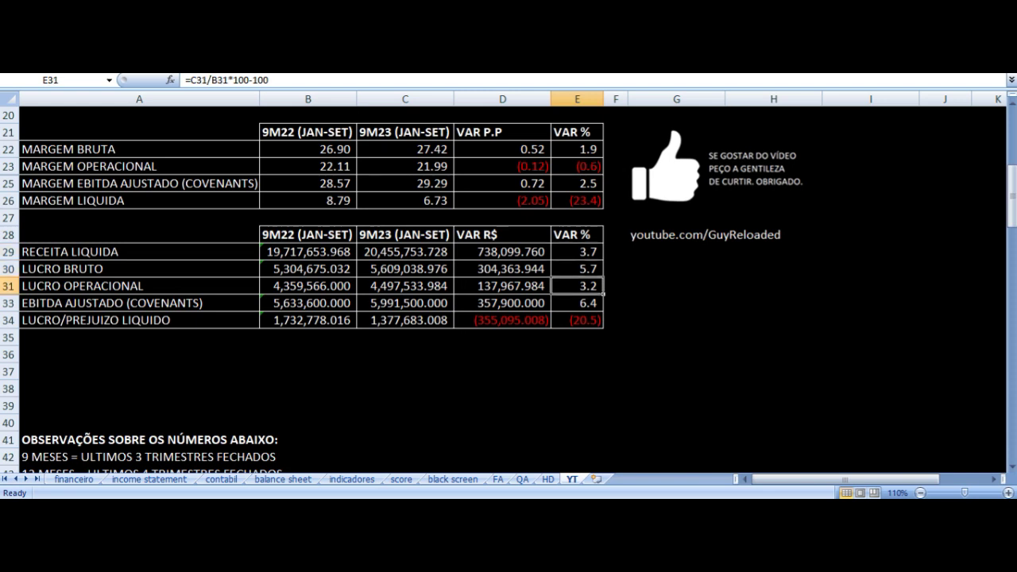
{"action": "key", "text": "Down"}
{"action": "key", "text": "Down"}
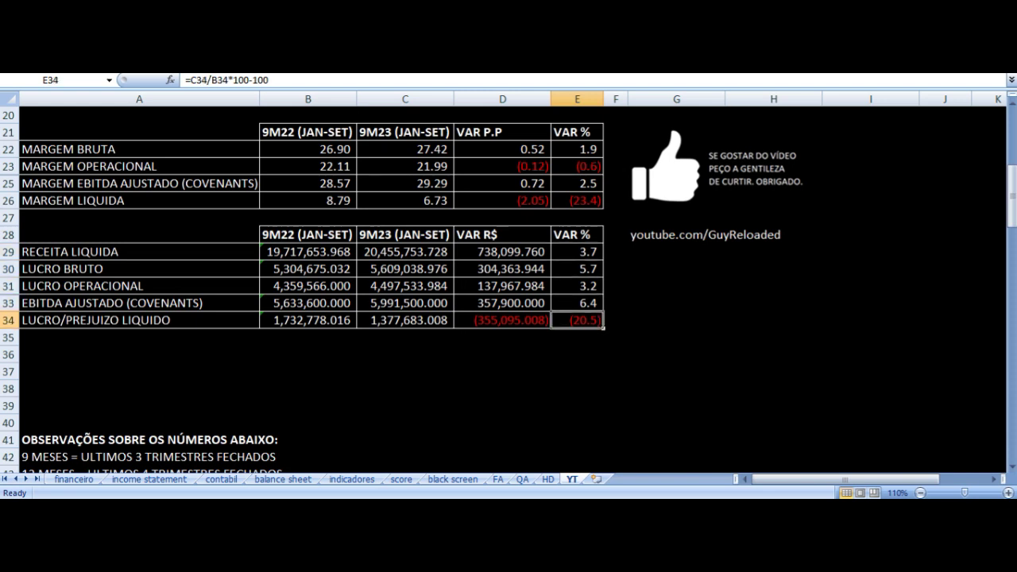
- Recheck Lucro/Prejuizo Liquido for 9M22 and 9M23 and its R$ variation against the figures from Receita Liquida to EBITDA Ajustado
{"action": "key", "text": "Left"}
{"action": "key", "text": "Left"}
{"action": "key", "text": "Left"}
{"action": "key", "text": "Left"}
{"action": "key", "text": "Right"}
{"action": "key", "text": "Right"}
{"action": "key", "text": "Right"}
{"action": "key", "text": "Left"}
{"action": "key", "text": "Left"}
{"action": "key", "text": "Left"}
{"action": "key", "text": "Right"}
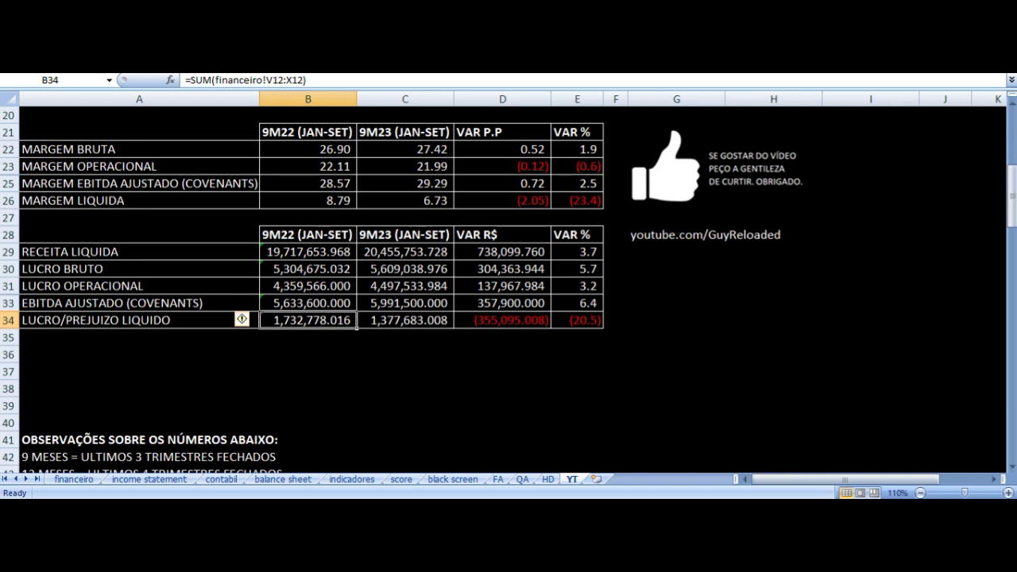
{"action": "key", "text": "Right"}
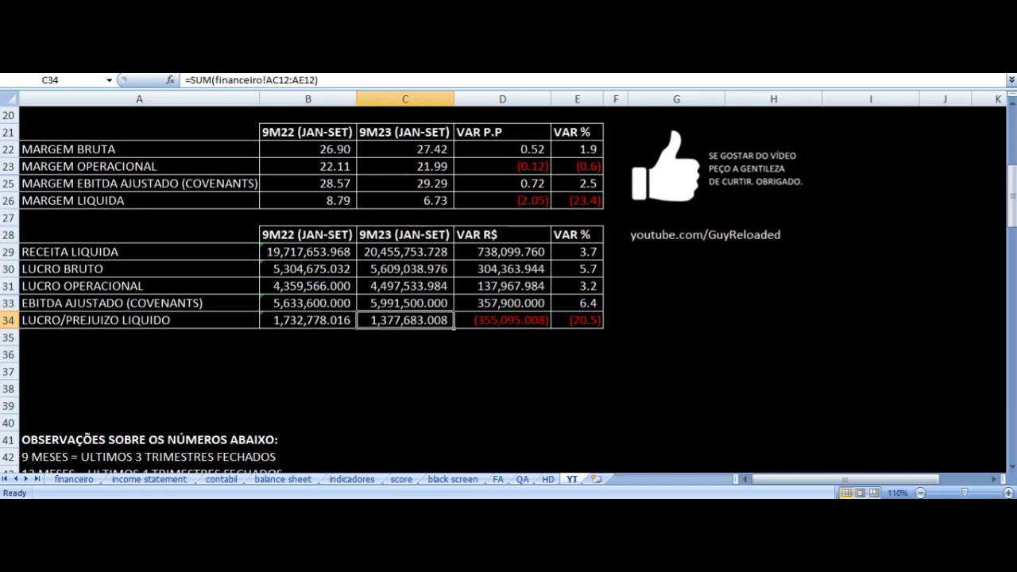
{"action": "key", "text": "Right"}
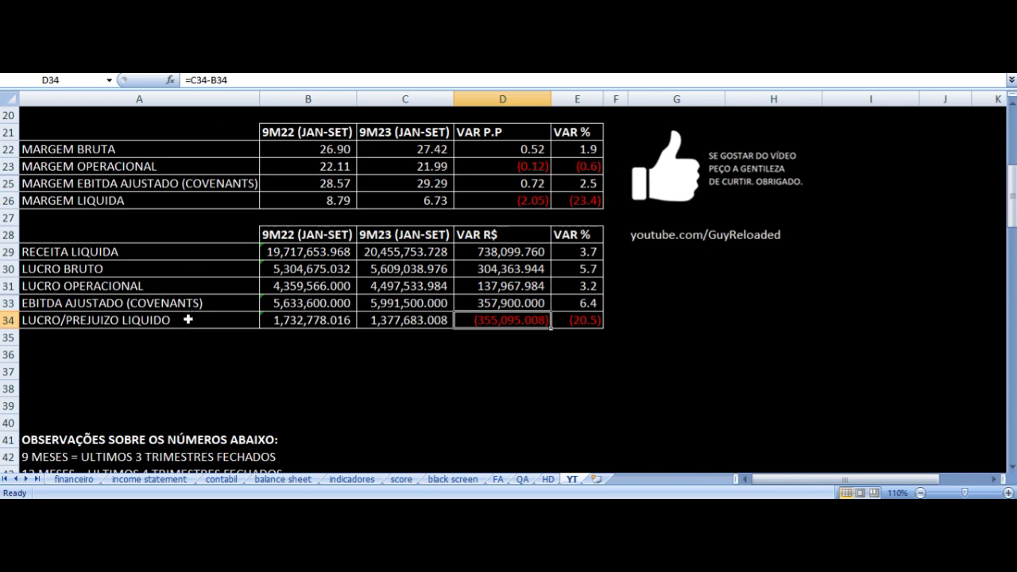
{"action": "left_click_drag", "start_coordinate": [292, 248], "coordinate": [569, 302]}
- Review the 12-month figures for Receita Liquida, Lucro/Prejuizo Liquido and Margem Liquida
{"action": "scroll", "coordinate": [284, 220], "scroll_direction": "down", "scroll_amount": 7}
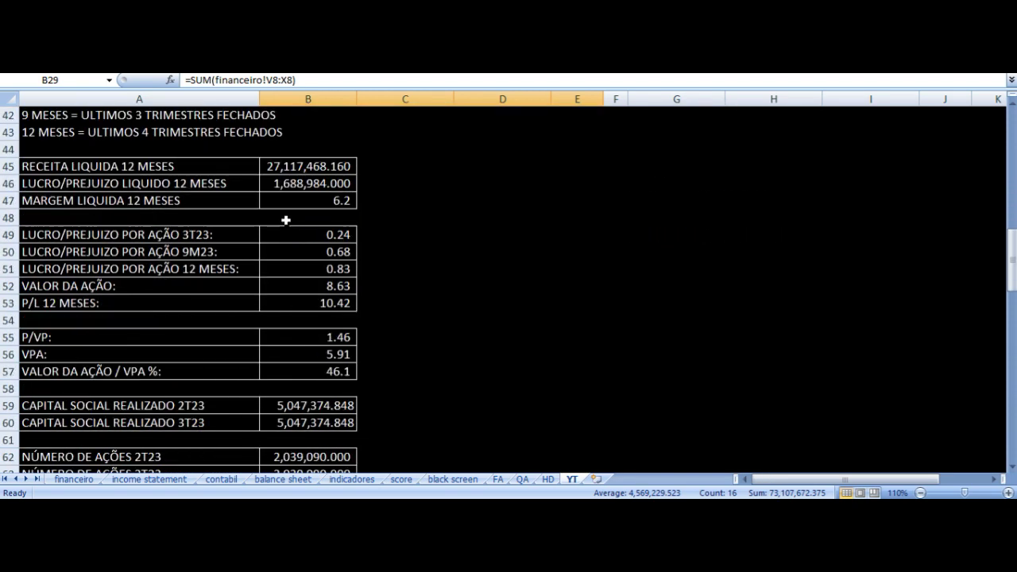
{"action": "left_click", "coordinate": [278, 166]}
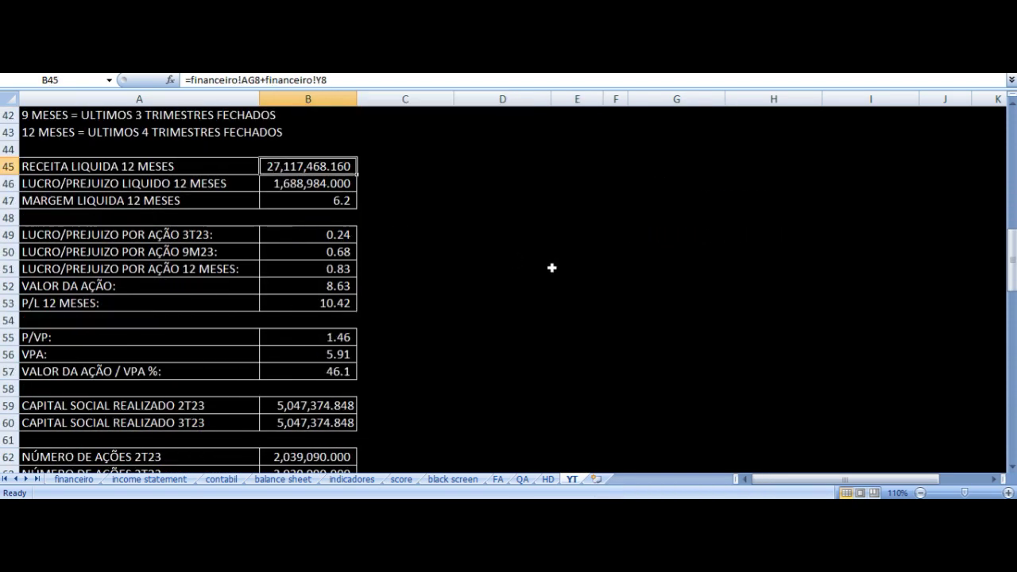
{"action": "key", "text": "Left"}
{"action": "key", "text": "Down"}
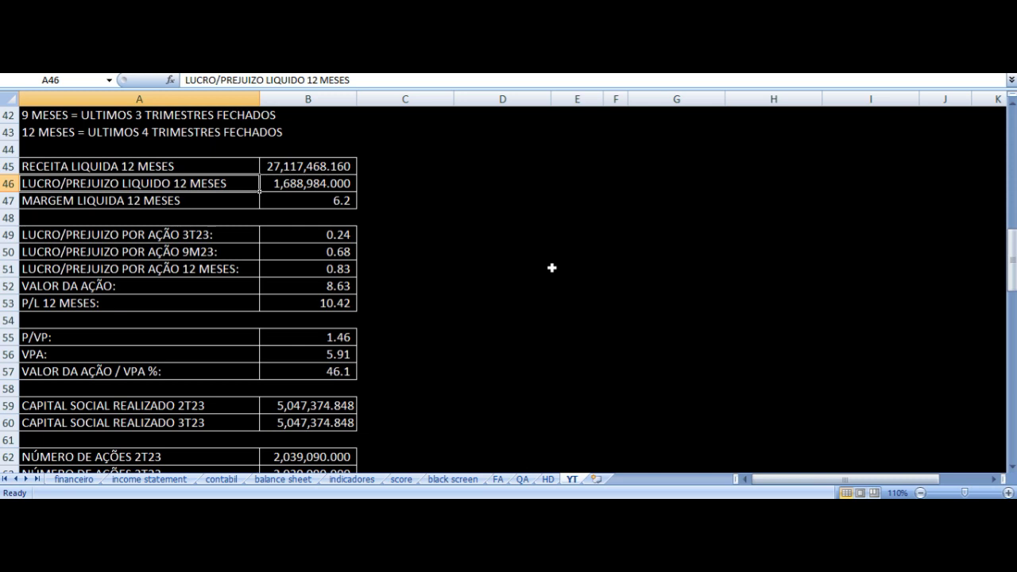
{"action": "key", "text": "Right"}
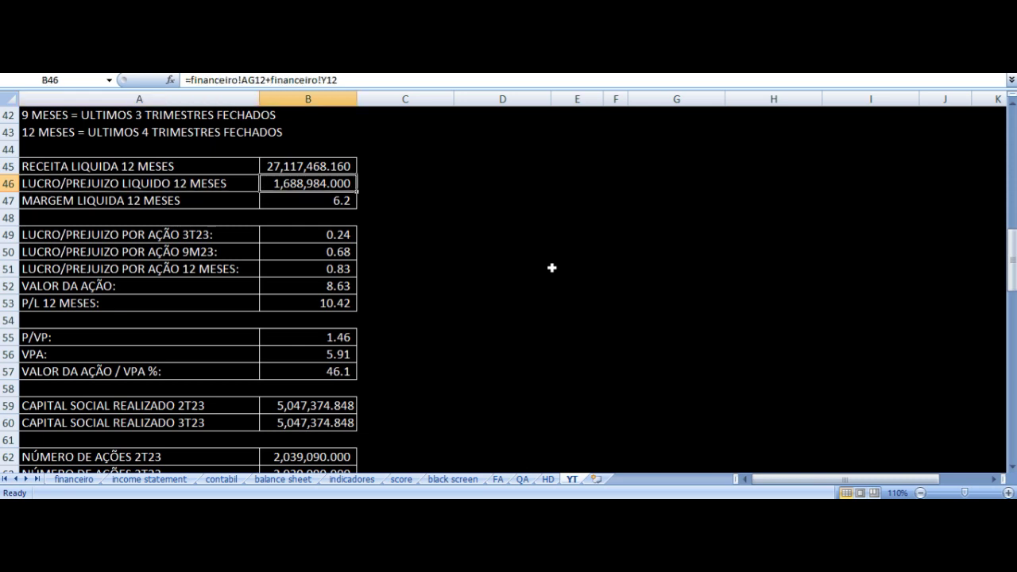
{"action": "key", "text": "Left"}
{"action": "key", "text": "Down"}
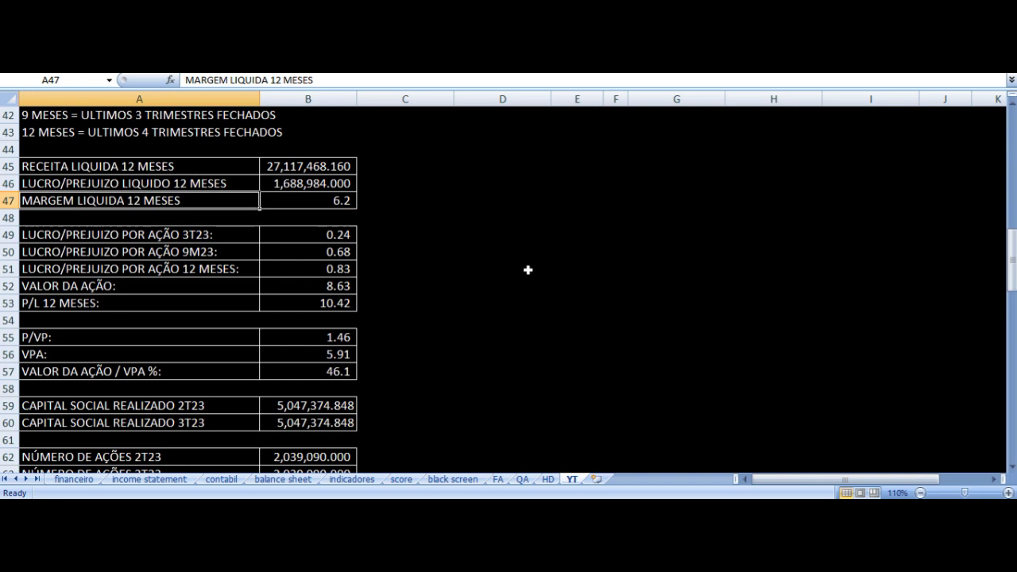
- Examine Lucro/Prejuizo por Ação for 3T23, 9M23 and 12 months
{"action": "scroll", "coordinate": [526, 268], "scroll_direction": "down", "scroll_amount": 1}
{"action": "left_click", "coordinate": [301, 182]}
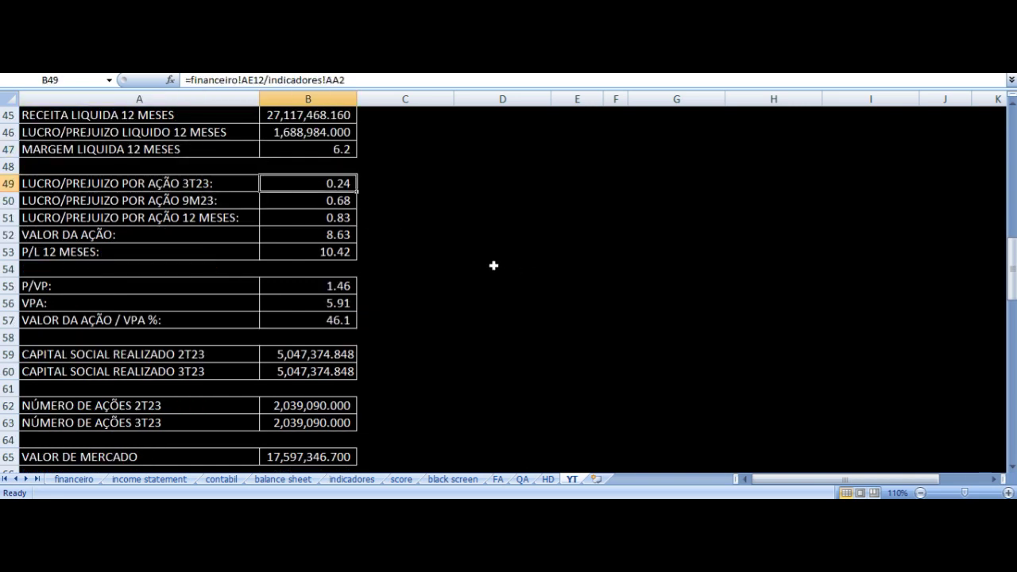
{"action": "key", "text": "Down"}
{"action": "key", "text": "Left"}
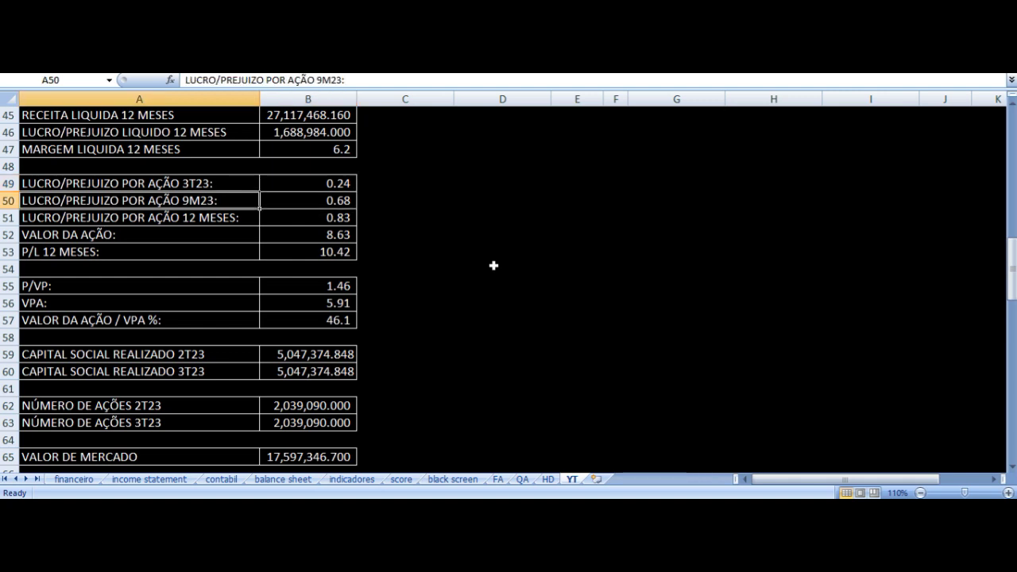
{"action": "key", "text": "Right"}
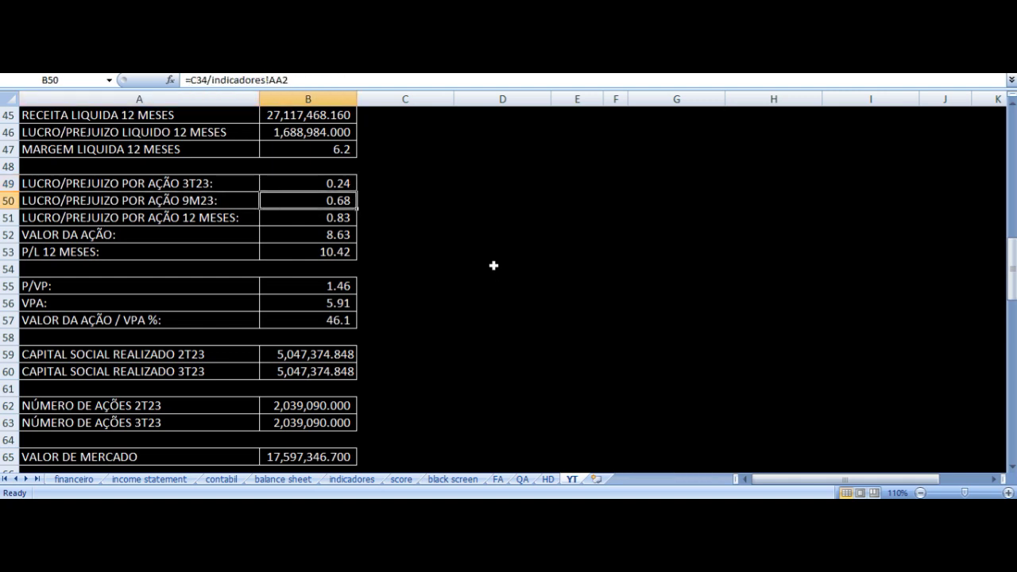
{"action": "key", "text": "Down"}
{"action": "key", "text": "Left"}
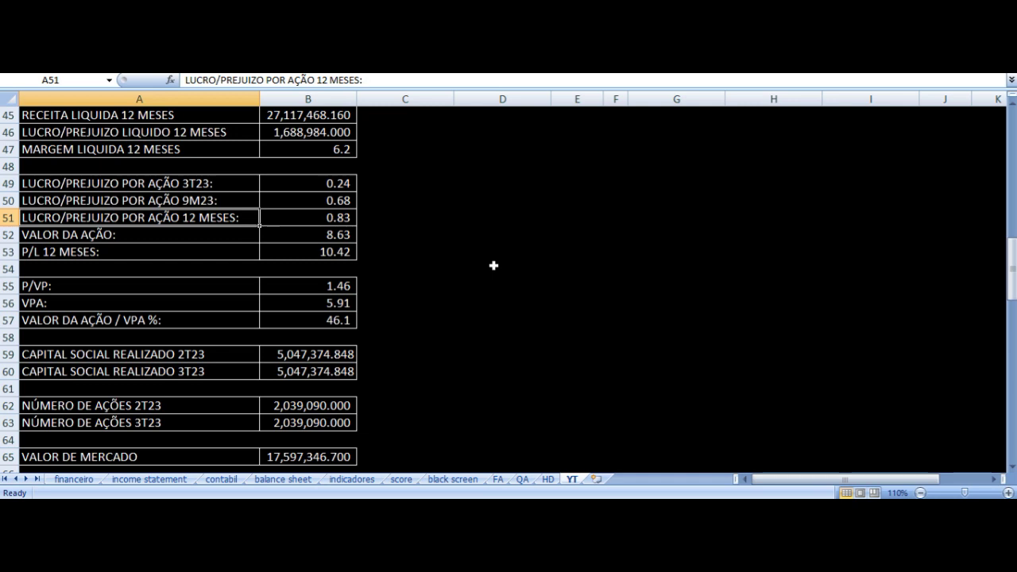
{"action": "key", "text": "Right"}
- Check Valor da Ação and the P/L 12 Meses ratio
{"action": "key", "text": "Down"}
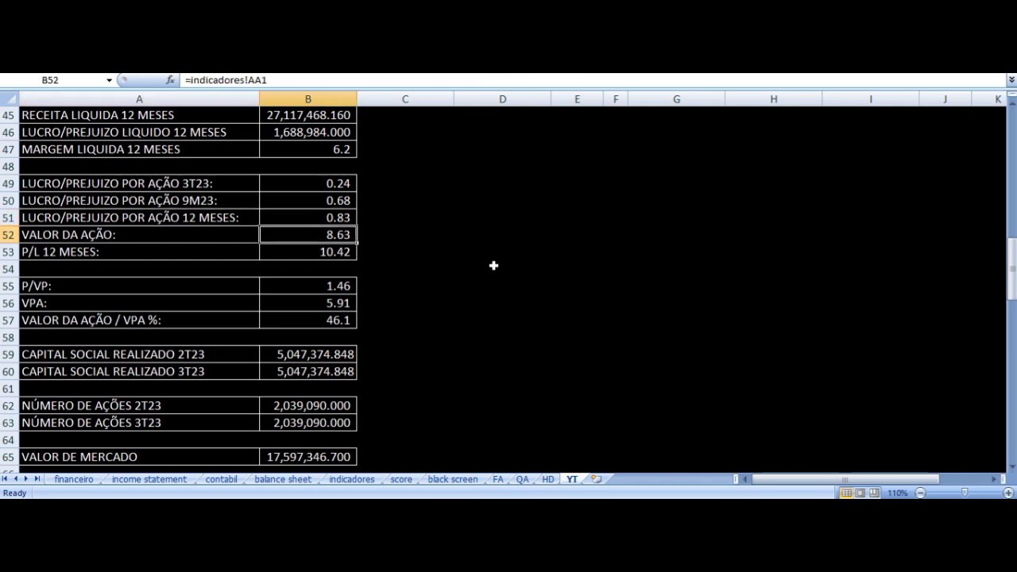
{"action": "key", "text": "Left"}
{"action": "key", "text": "Right"}
{"action": "left_click", "coordinate": [139, 252]}
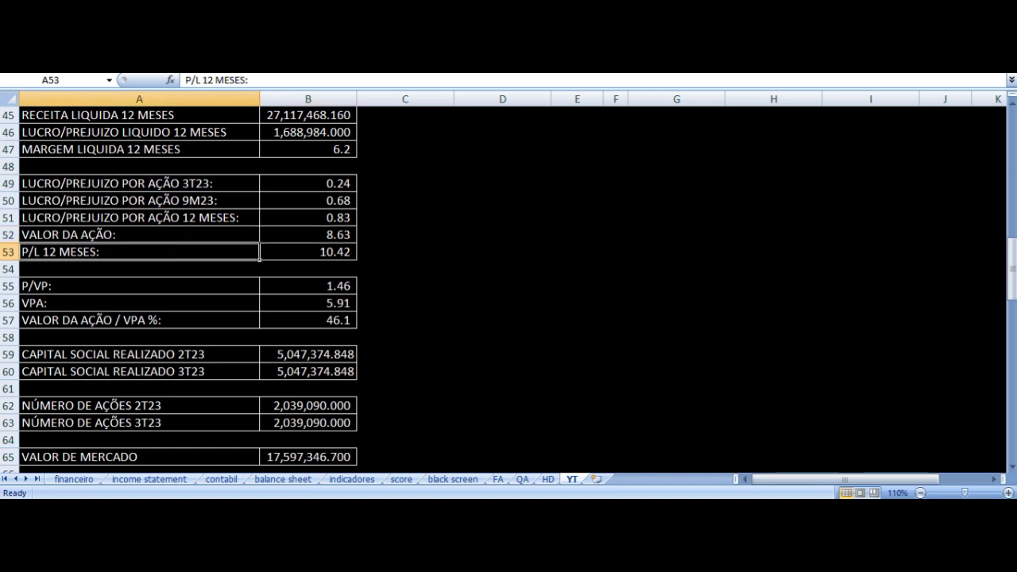
{"action": "left_click", "coordinate": [308, 252]}
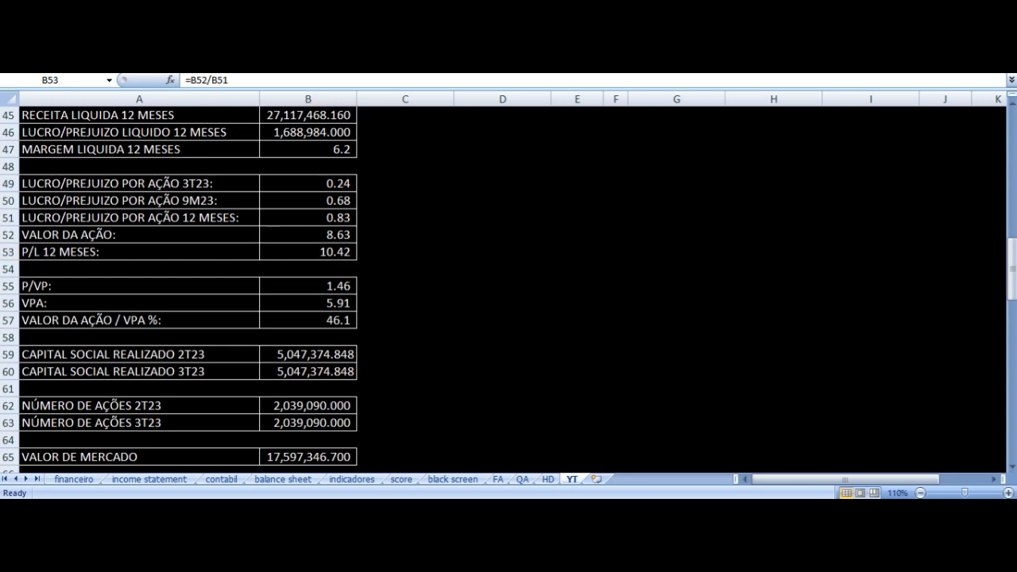
- Switch to Yahoo Finance to view the ENGI11.SA daily candle chart, and return to the spreadsheet
{"action": "key", "text": "alt+Tab"}
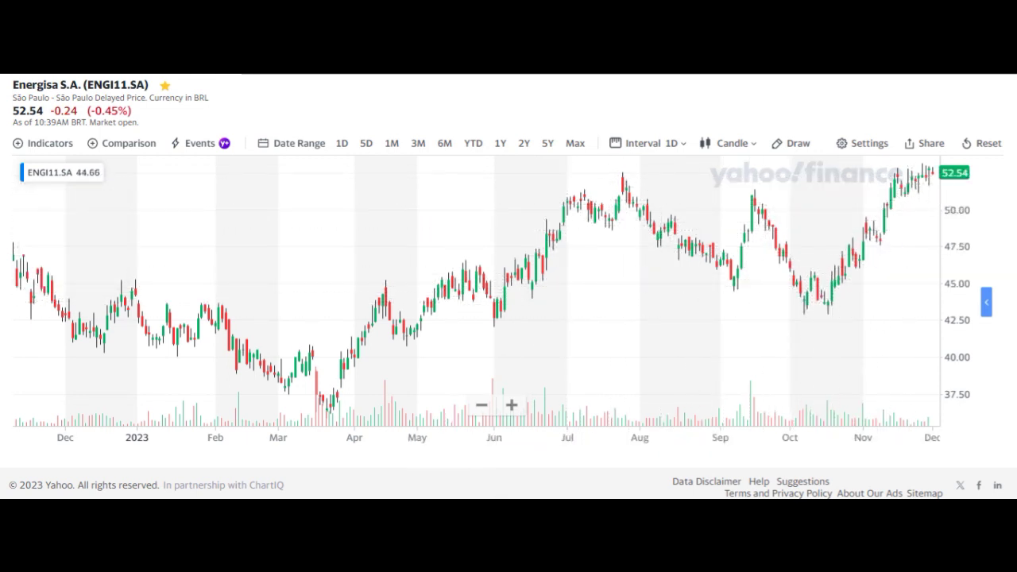
{"action": "key", "text": "alt+Tab"}
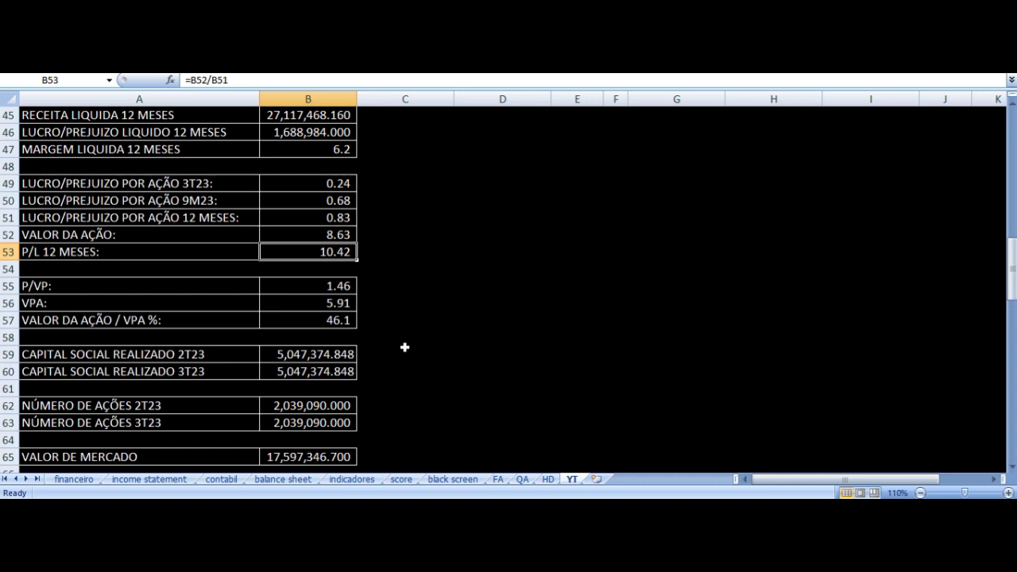
- Review the P/VP ratio and the VPA value
{"action": "key", "text": "Left"}
{"action": "key", "text": "Down"}
{"action": "key", "text": "Down"}
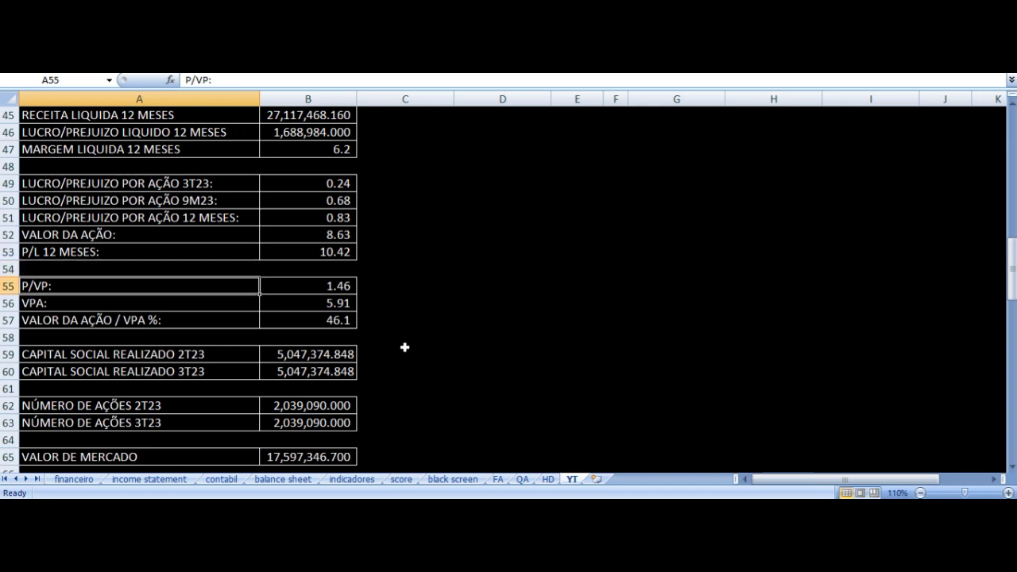
{"action": "key", "text": "Right"}
{"action": "key", "text": "Down"}
{"action": "key", "text": "Left"}
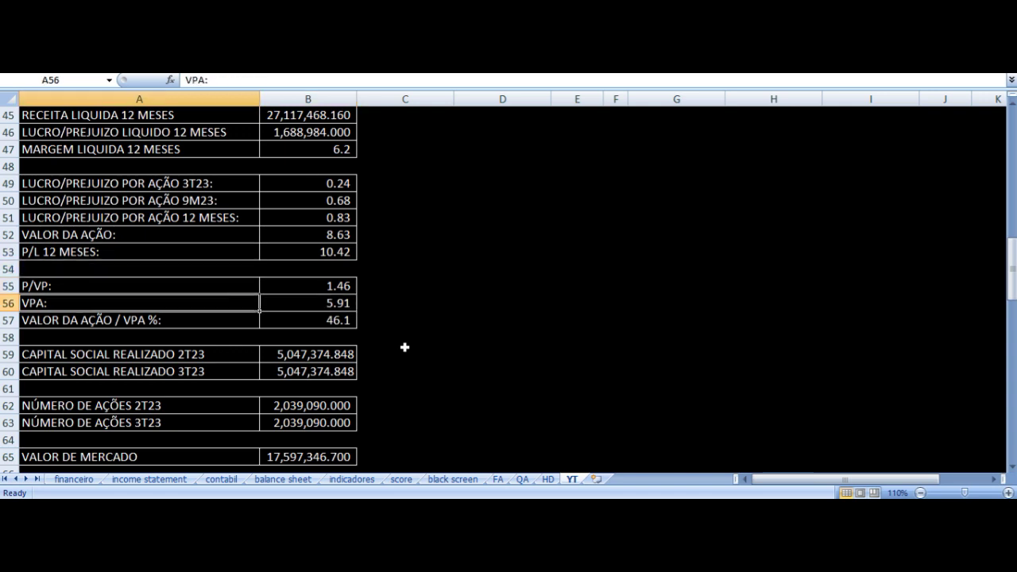
{"action": "key", "text": "Right"}
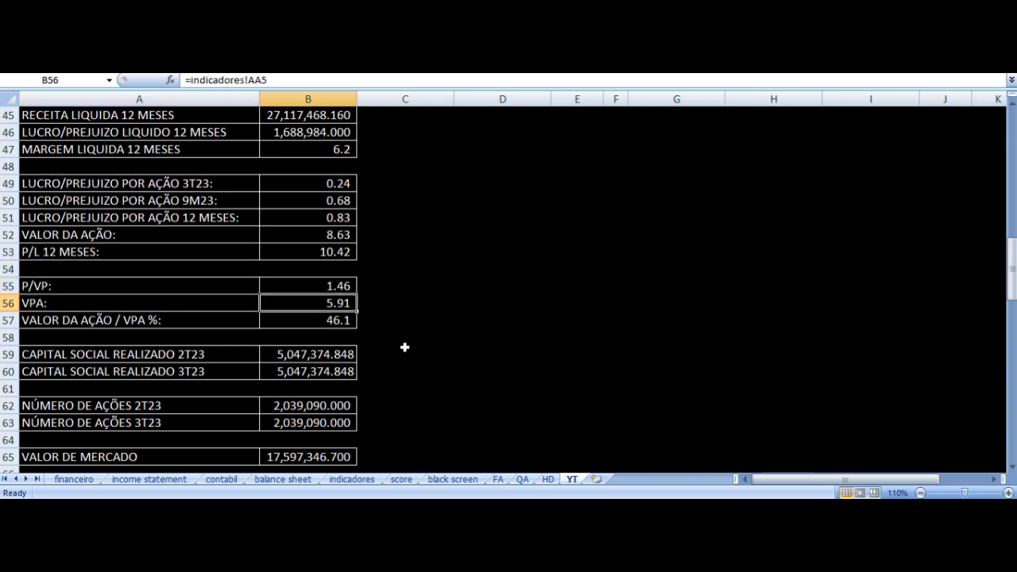
- Compare Valor da Ação with VPA, using the Valor da Ação / VPA % figure
{"action": "key", "text": "Up"}
{"action": "key", "text": "Up"}
{"action": "key", "text": "Up"}
{"action": "key", "text": "Up"}
{"action": "key", "text": "Left"}
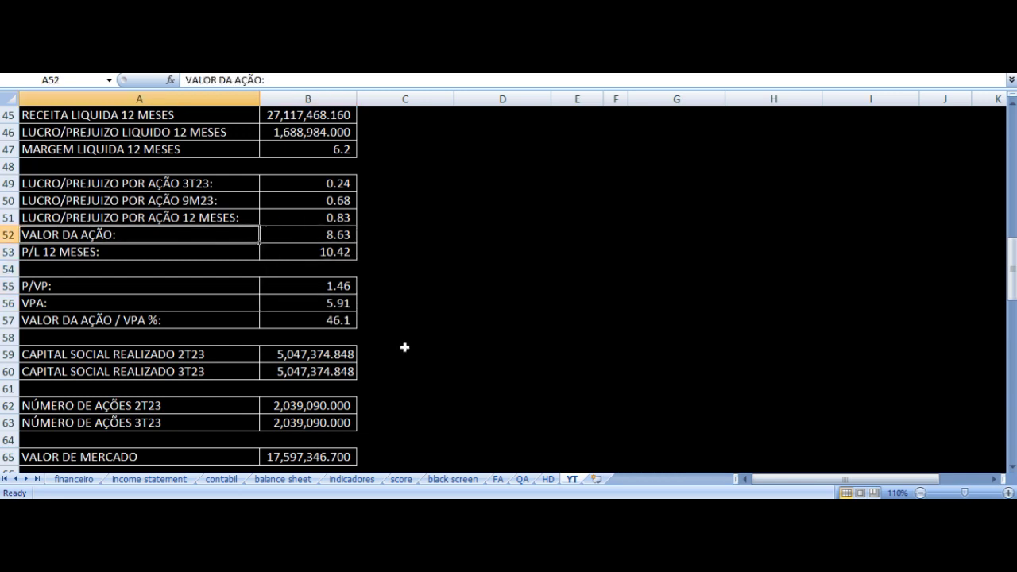
{"action": "key", "text": "Right"}
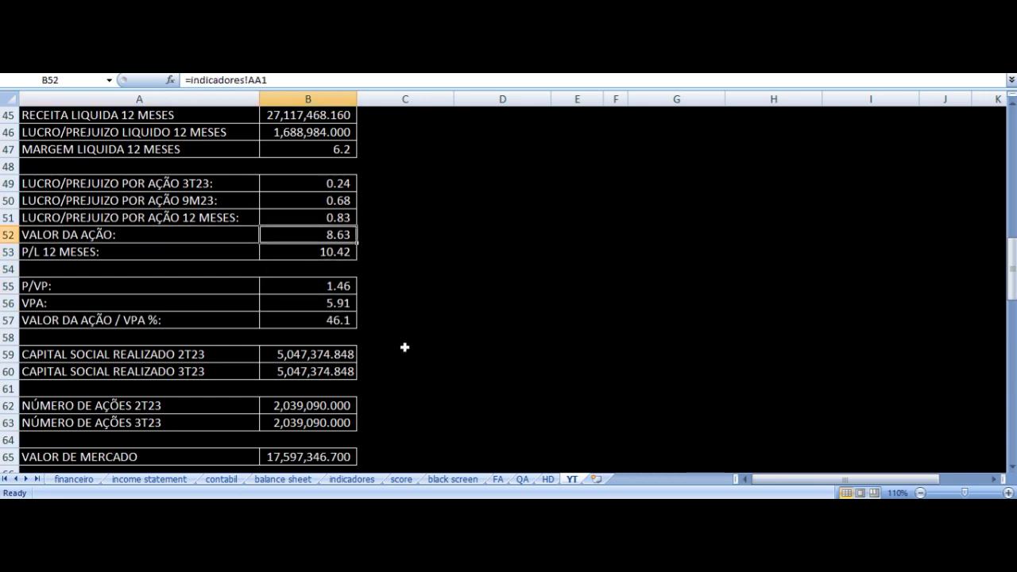
{"action": "key", "text": "Down"}
{"action": "key", "text": "Down"}
{"action": "key", "text": "Down"}
{"action": "key", "text": "Down"}
{"action": "key", "text": "Down"}
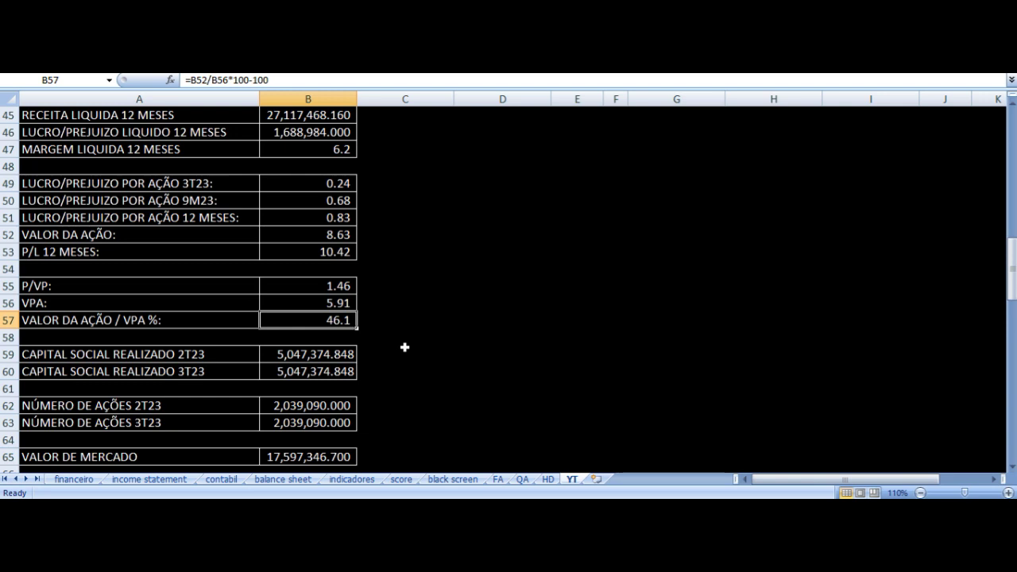
{"action": "key", "text": "Left"}
{"action": "key", "text": "Up"}
{"action": "key", "text": "Right"}
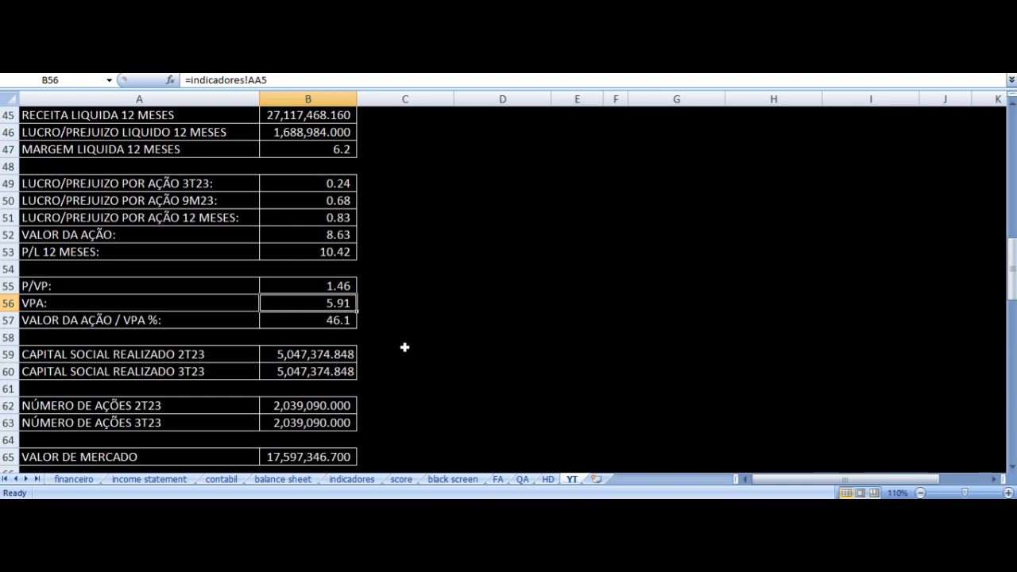
- Compare Capital Social Realizado and Número de Ações between 2T23 and 3T23
{"action": "left_click", "coordinate": [317, 253]}
{"action": "scroll", "coordinate": [399, 295], "scroll_direction": "down", "scroll_amount": 3}
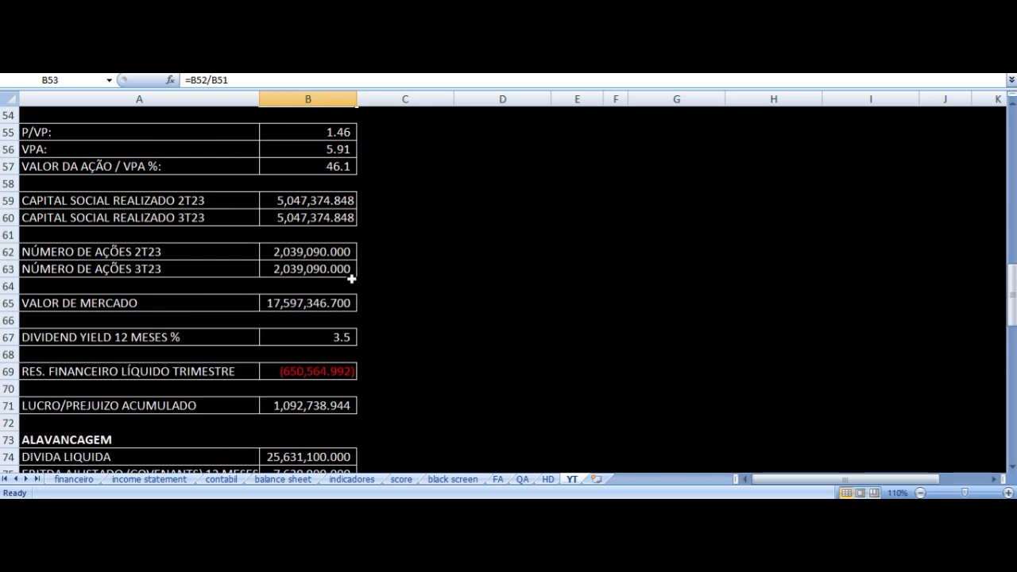
{"action": "left_click", "coordinate": [166, 204]}
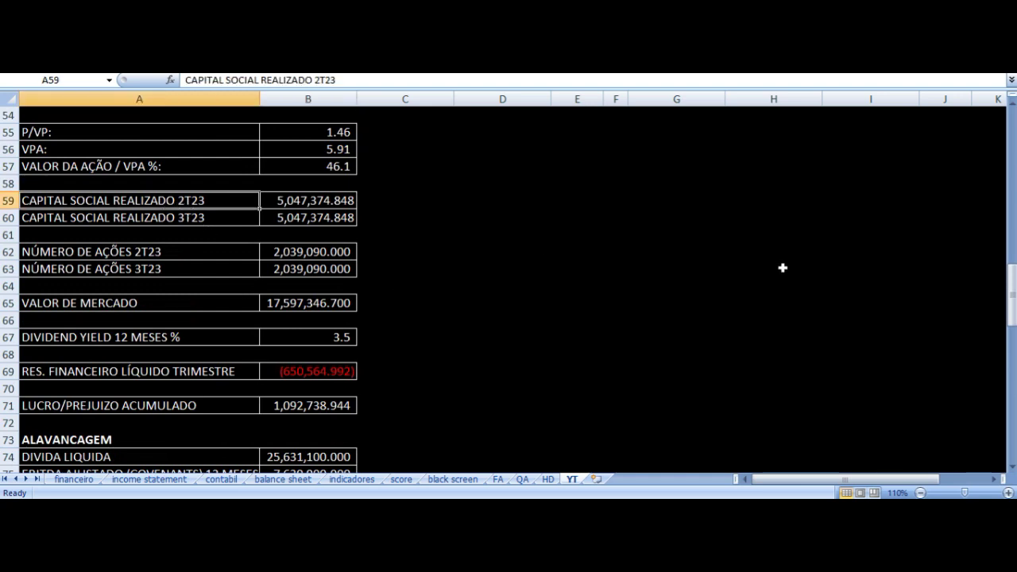
{"action": "key", "text": "Down"}
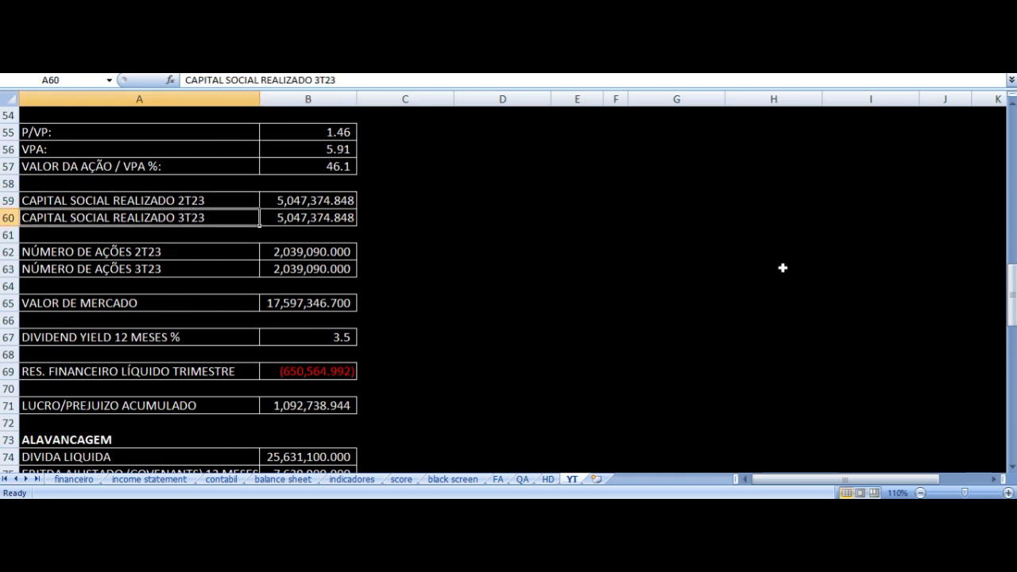
{"action": "key", "text": "Right"}
{"action": "key", "text": "Down"}
{"action": "key", "text": "Down"}
{"action": "key", "text": "Down"}
{"action": "key", "text": "Left"}
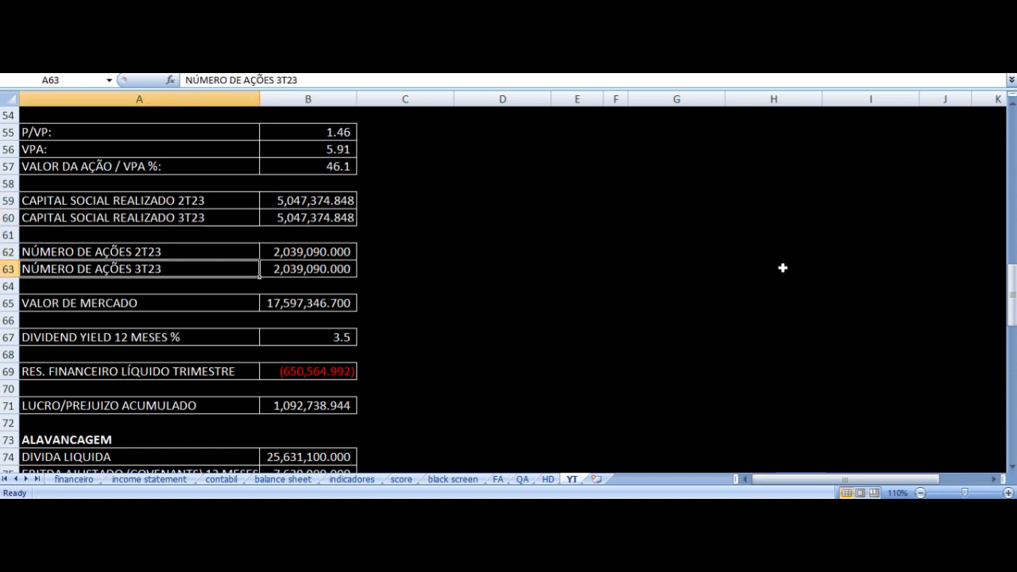
- Check Valor de Mercado and the Dividend Yield 12 Meses %
{"action": "scroll", "coordinate": [374, 257], "scroll_direction": "down", "scroll_amount": 2}
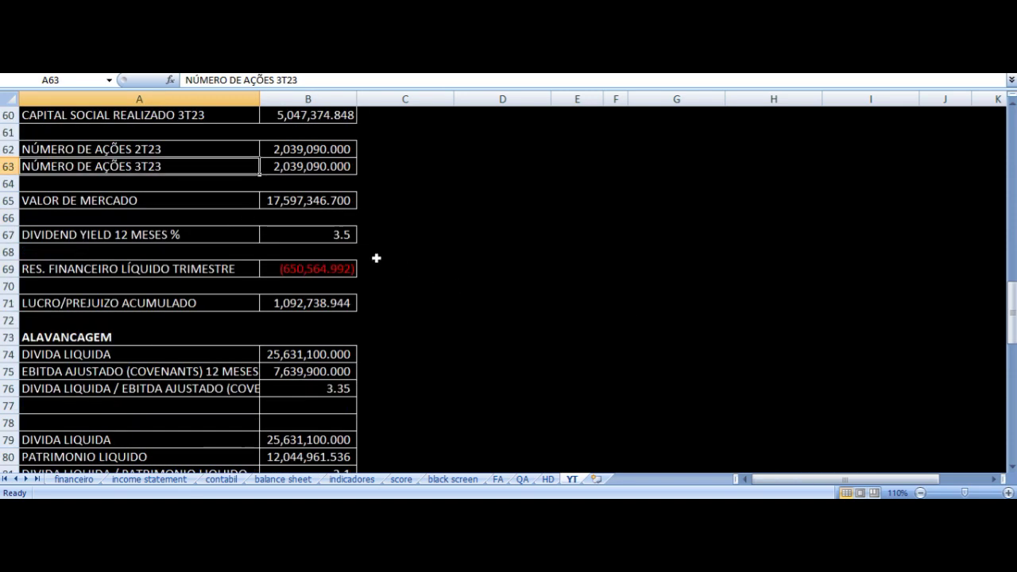
{"action": "left_click", "coordinate": [284, 204]}
{"action": "key", "text": "Down"}
{"action": "key", "text": "Down"}
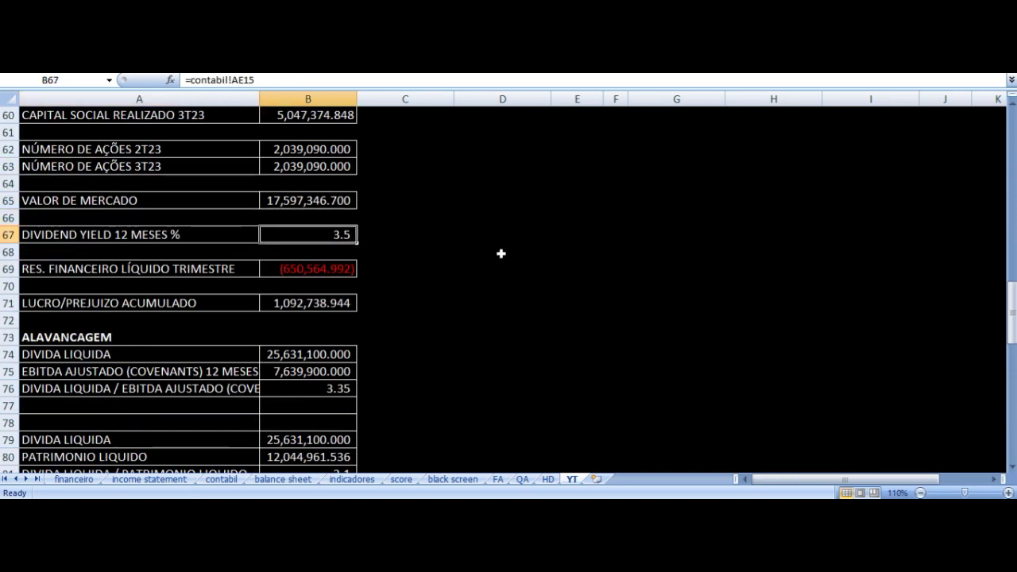
{"action": "key", "text": "Left"}
{"action": "key", "text": "Right"}
- Review the quarter's Res. Financeiro Líquido and the Lucro/Prejuizo Acumulado
{"action": "key", "text": "Down"}
{"action": "key", "text": "Down"}
{"action": "key", "text": "Left"}
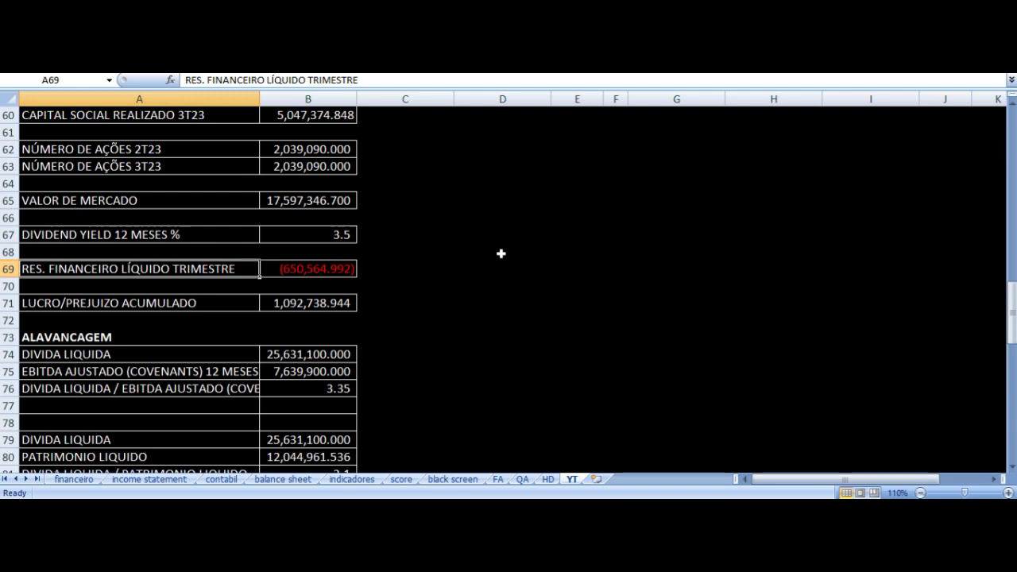
{"action": "key", "text": "Right"}
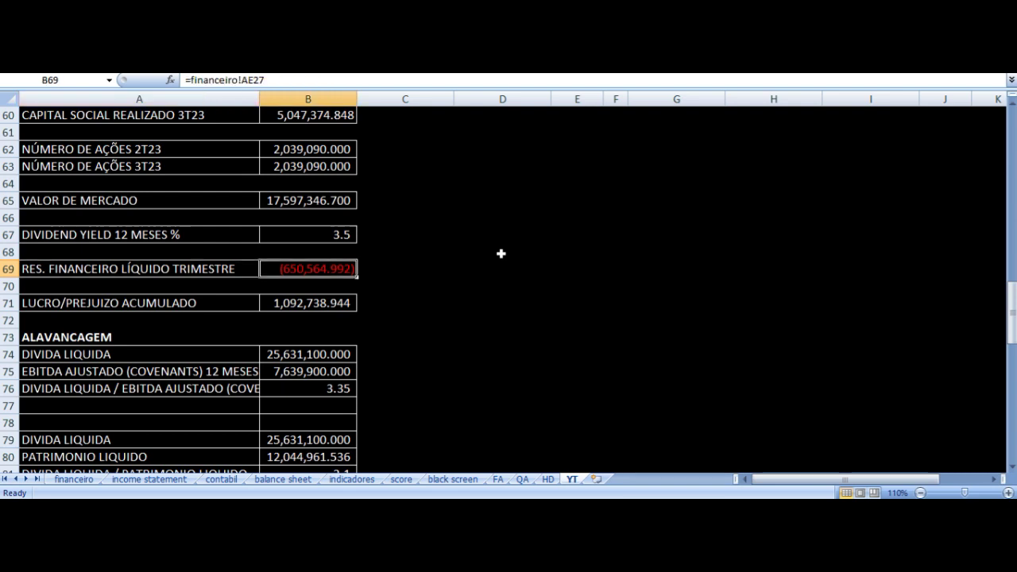
{"action": "key", "text": "Down"}
{"action": "key", "text": "Down"}
{"action": "key", "text": "Left"}
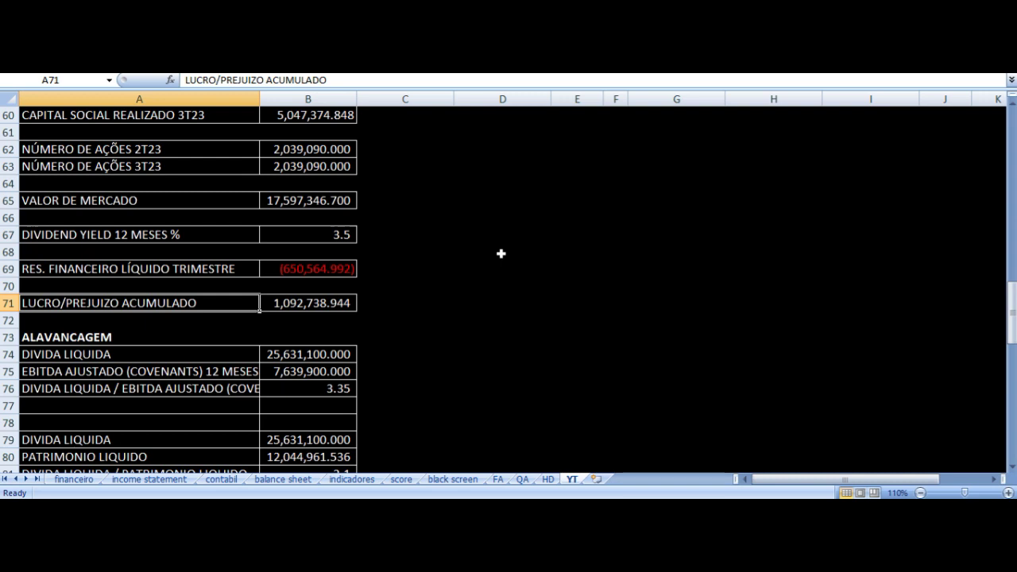
{"action": "key", "text": "Right"}
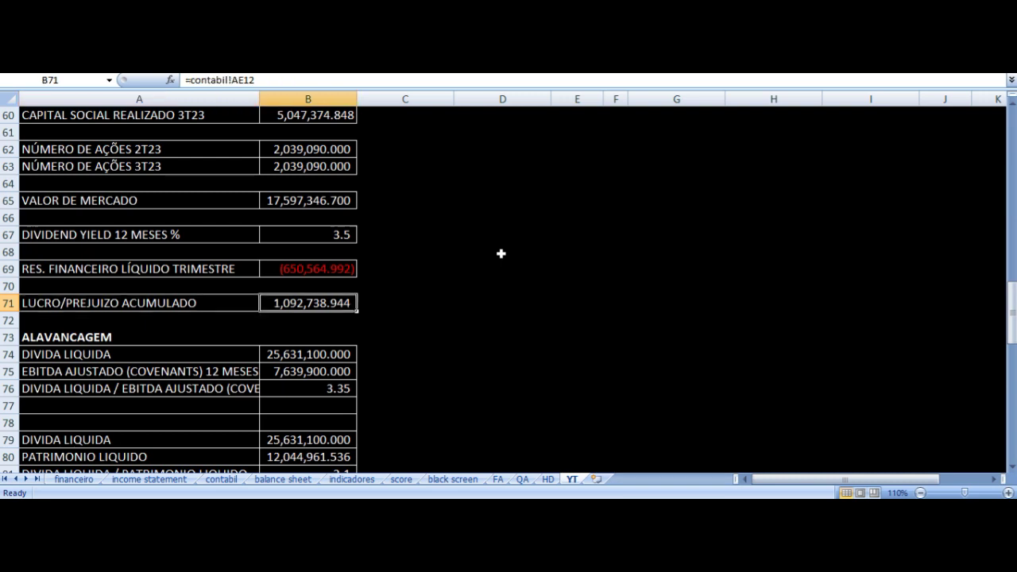
- Check the Divida Liquida / EBITDA Ajustado ratio alongside the quarter's net financial result
{"action": "scroll", "coordinate": [499, 254], "scroll_direction": "down", "scroll_amount": 3}
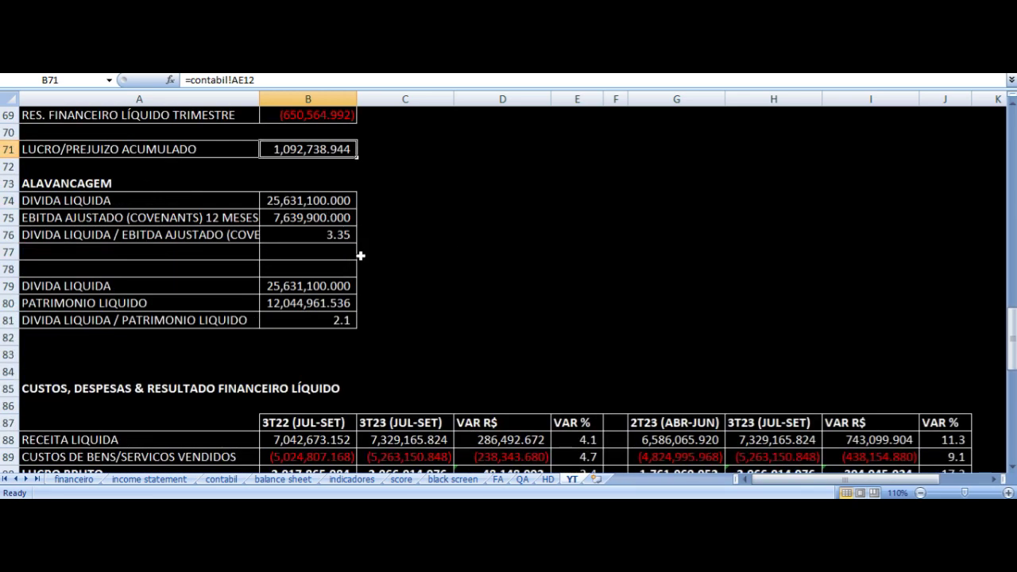
{"action": "left_click", "coordinate": [330, 241]}
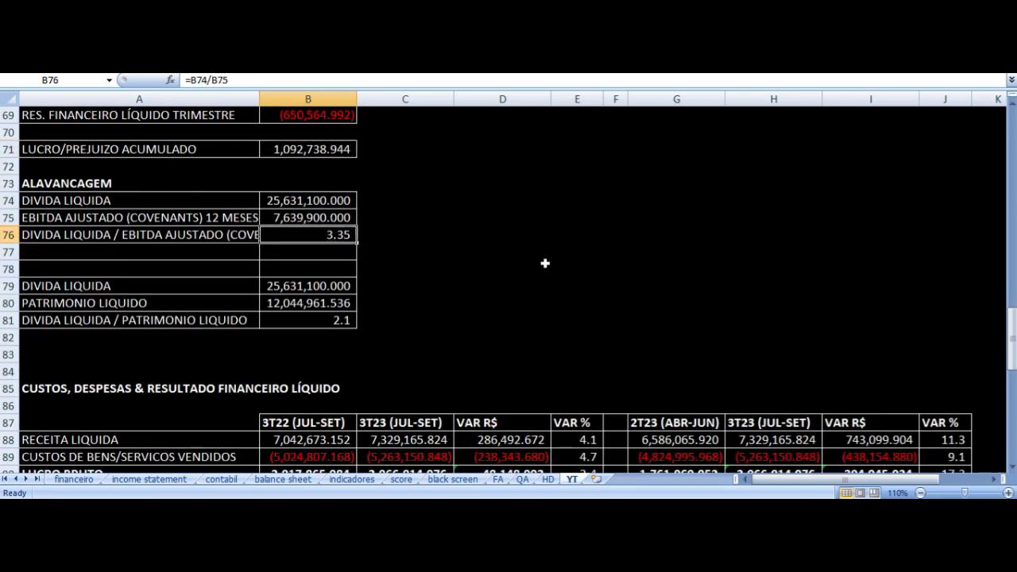
{"action": "scroll", "coordinate": [429, 279], "scroll_direction": "up", "scroll_amount": 1}
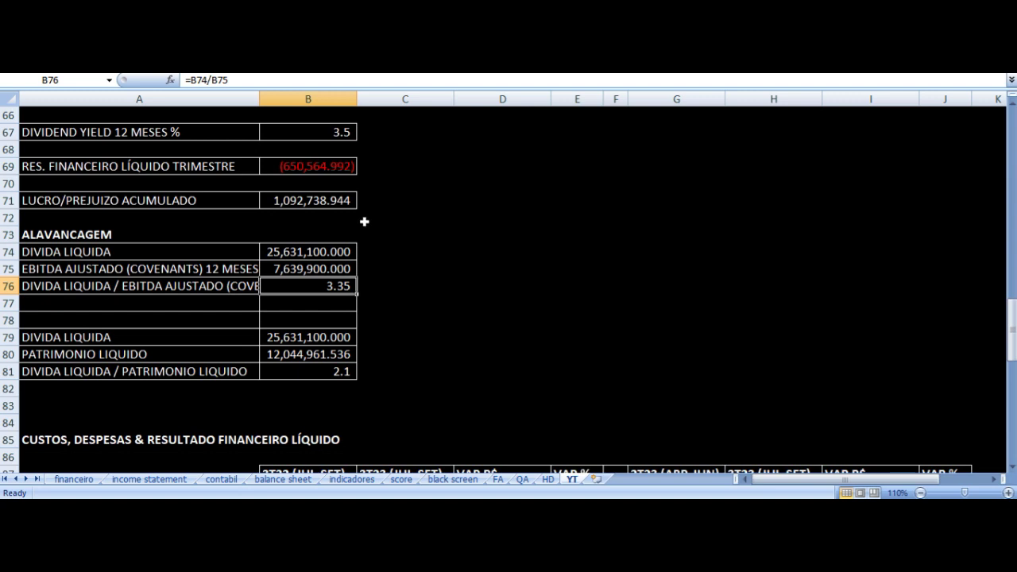
{"action": "left_click", "coordinate": [291, 170]}
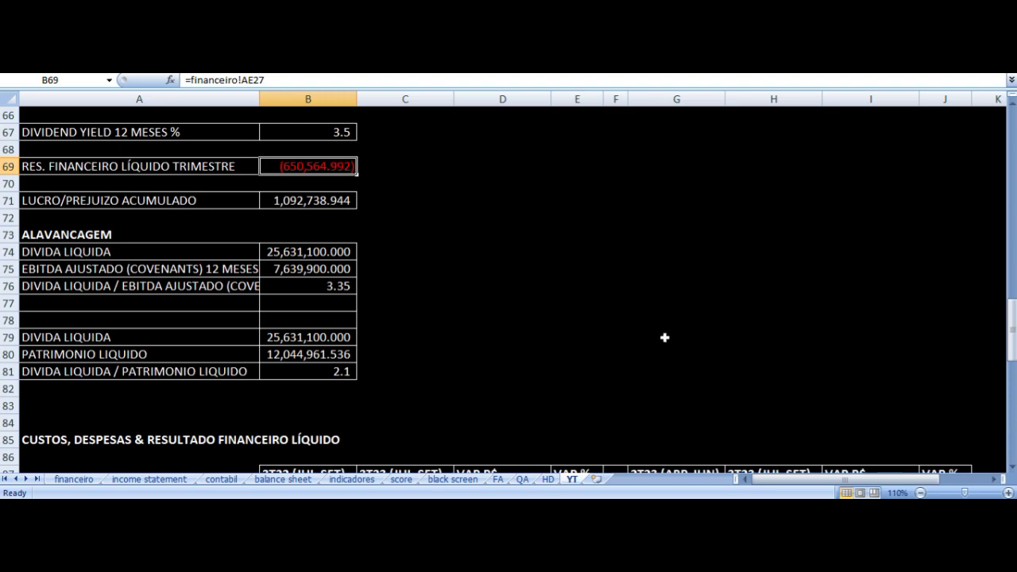
- Look over the nine-month results and the Custos, Despesas & Resultado Financeiro Líquido tables
{"action": "scroll", "coordinate": [632, 308], "scroll_direction": "up", "scroll_amount": 15}
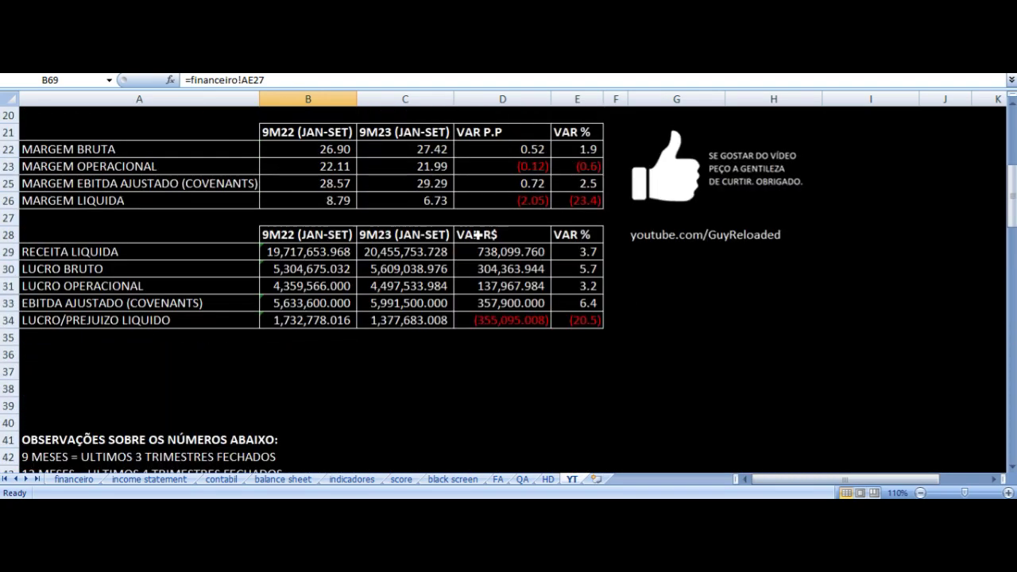
{"action": "scroll", "coordinate": [467, 234], "scroll_direction": "down", "scroll_amount": 13}
{"action": "scroll", "coordinate": [478, 234], "scroll_direction": "down", "scroll_amount": 2}
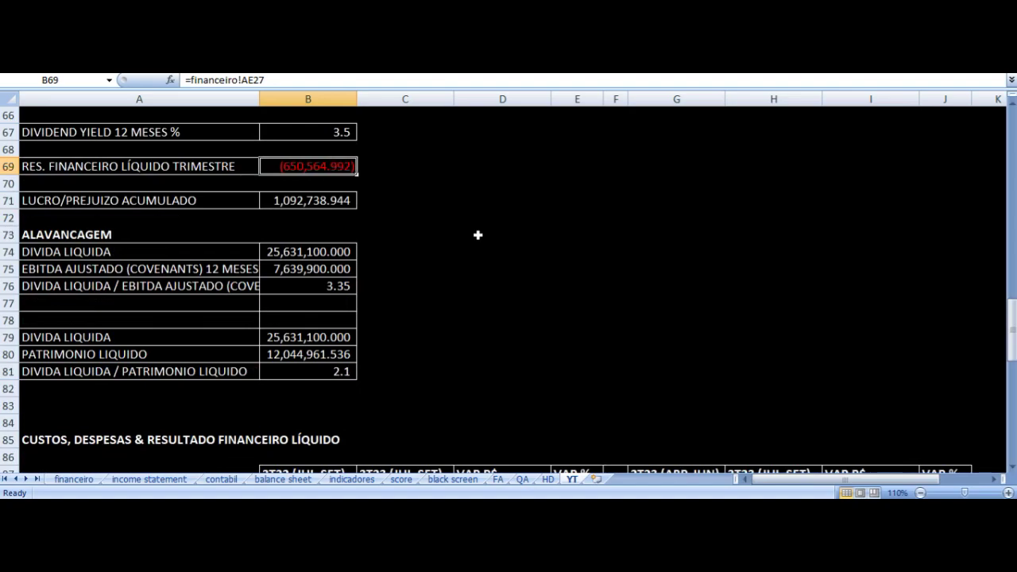
{"action": "scroll", "coordinate": [477, 234], "scroll_direction": "down", "scroll_amount": 11}
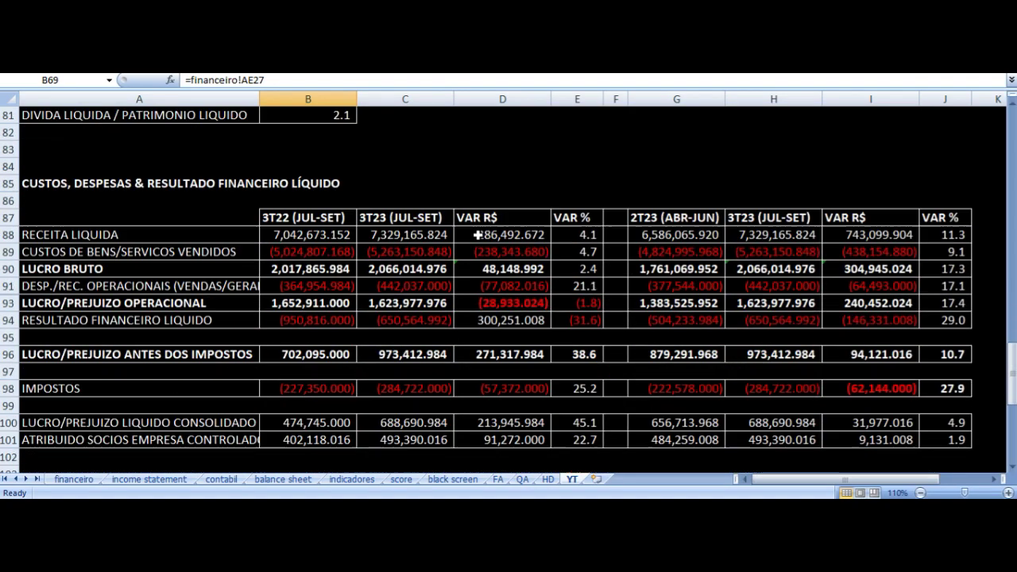
{"action": "scroll", "coordinate": [478, 235], "scroll_direction": "down", "scroll_amount": 2}
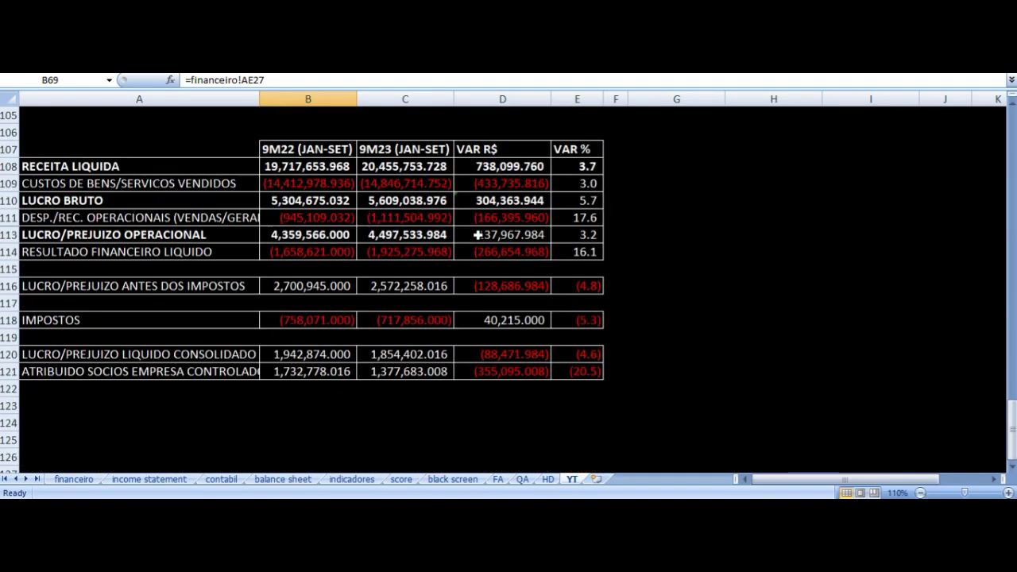
{"action": "scroll", "coordinate": [477, 234], "scroll_direction": "up", "scroll_amount": 13}
{"action": "scroll", "coordinate": [477, 234], "scroll_direction": "up", "scroll_amount": 1}
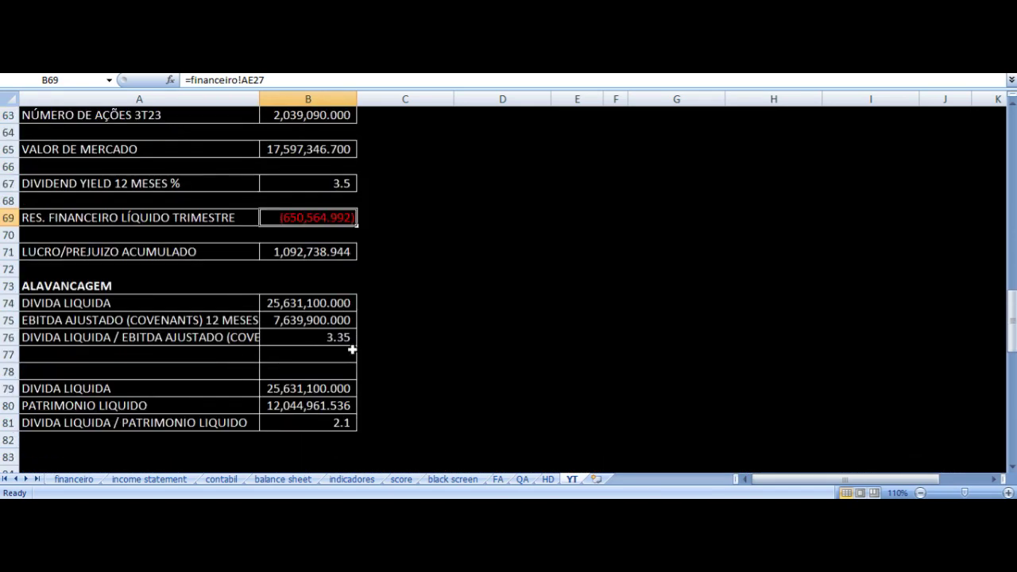
- Review Divida Liquida, EBITDA Ajustado (Covenants) 12 Meses and their ratio in the Alavancagem section
{"action": "left_click", "coordinate": [316, 341]}
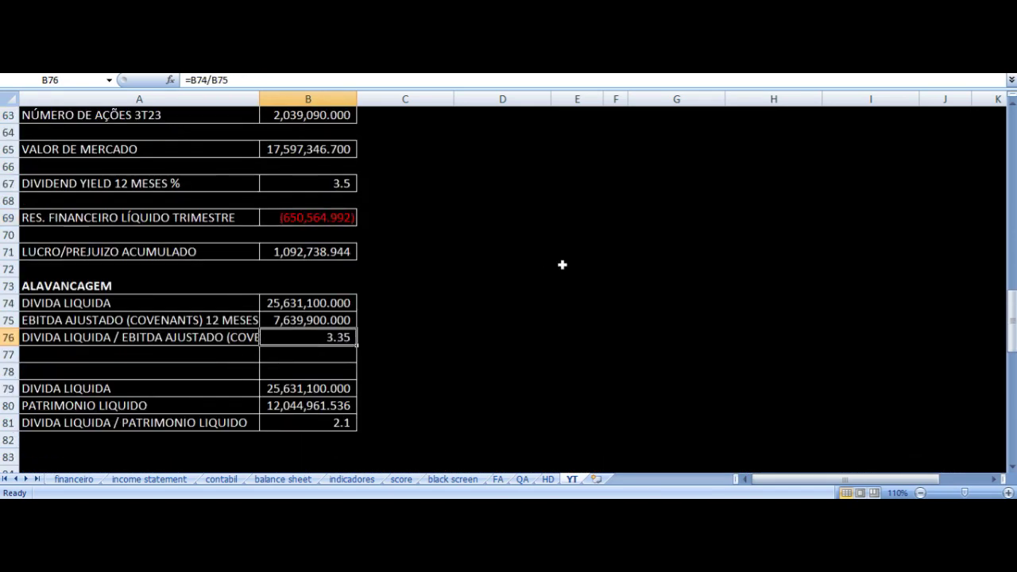
{"action": "key", "text": "Left"}
{"action": "key", "text": "Up"}
{"action": "key", "text": "Up"}
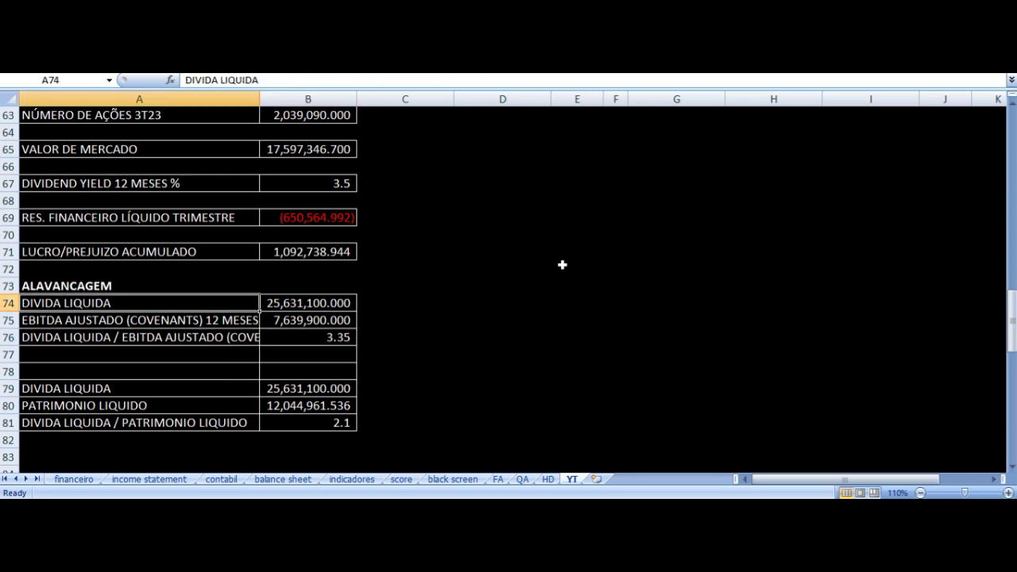
{"action": "key", "text": "Right"}
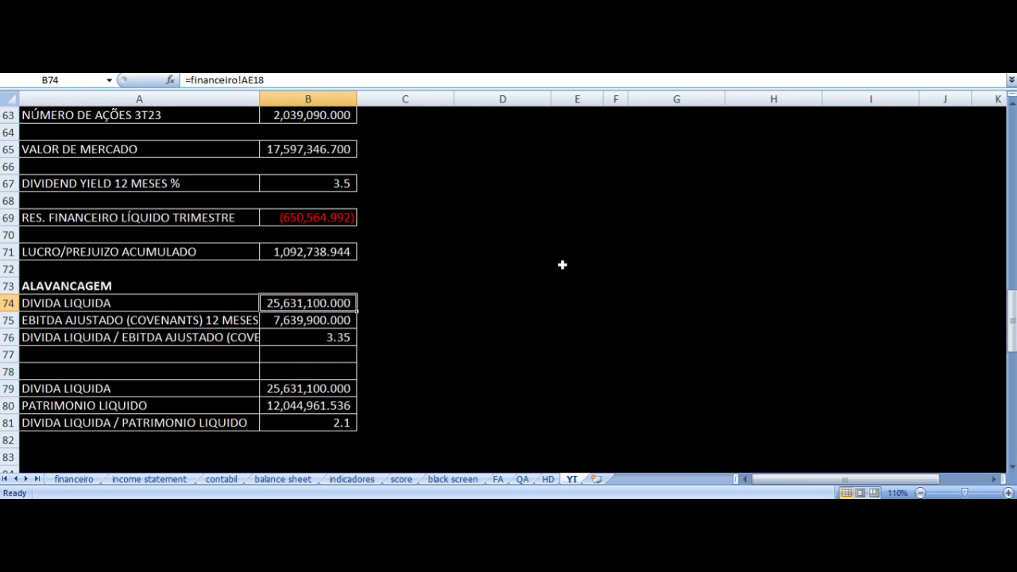
{"action": "key", "text": "Down"}
{"action": "key", "text": "Left"}
{"action": "key", "text": "Right"}
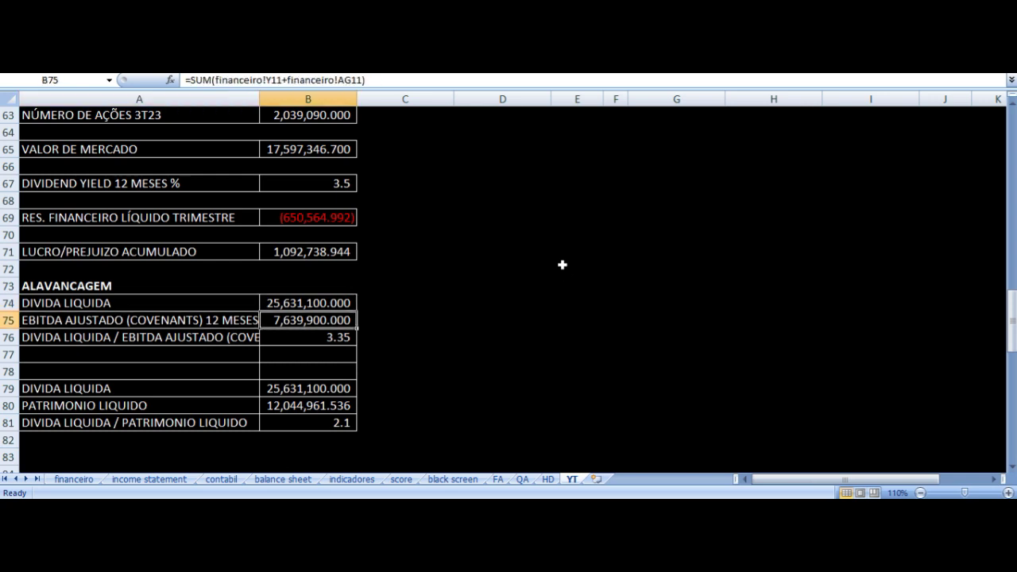
{"action": "left_click", "coordinate": [318, 338]}
- Examine Divida Liquida against Patrimonio Liquido and the resulting ratio in the Alavancagem section
{"action": "scroll", "coordinate": [420, 208], "scroll_direction": "down", "scroll_amount": 3}
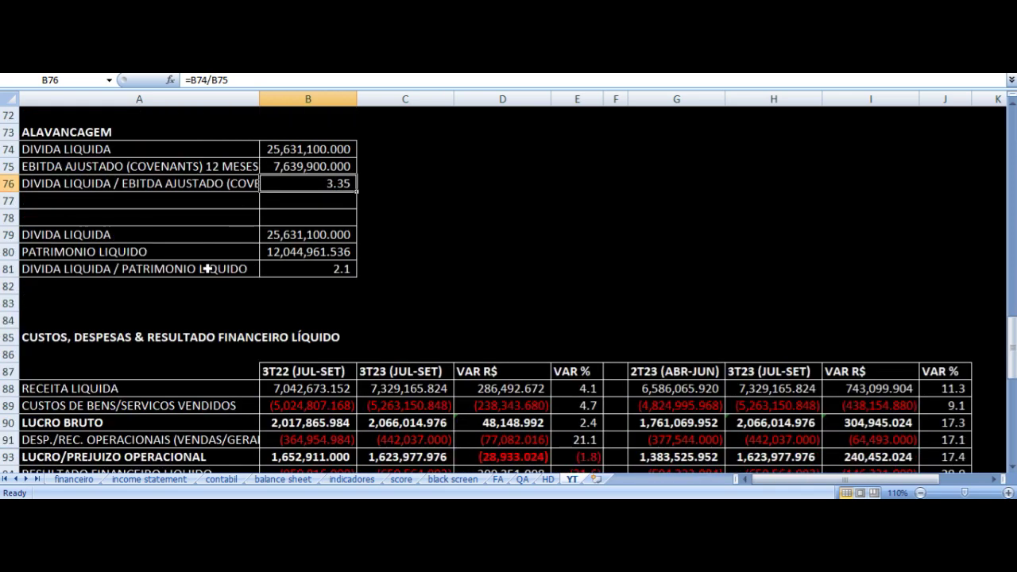
{"action": "left_click", "coordinate": [164, 252]}
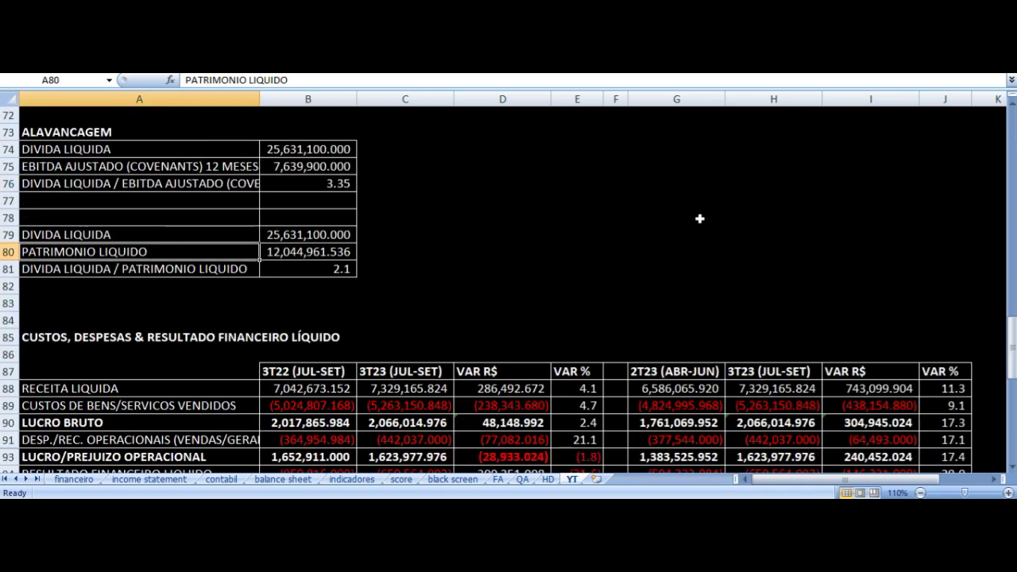
{"action": "key", "text": "Right"}
{"action": "key", "text": "Down"}
{"action": "key", "text": "Up"}
{"action": "key", "text": "Left"}
{"action": "key", "text": "Up"}
{"action": "key", "text": "Right"}
{"action": "key", "text": "Down"}
{"action": "key", "text": "Left"}
{"action": "key", "text": "Right"}
{"action": "key", "text": "Down"}
{"action": "key", "text": "Left"}
{"action": "key", "text": "Right"}
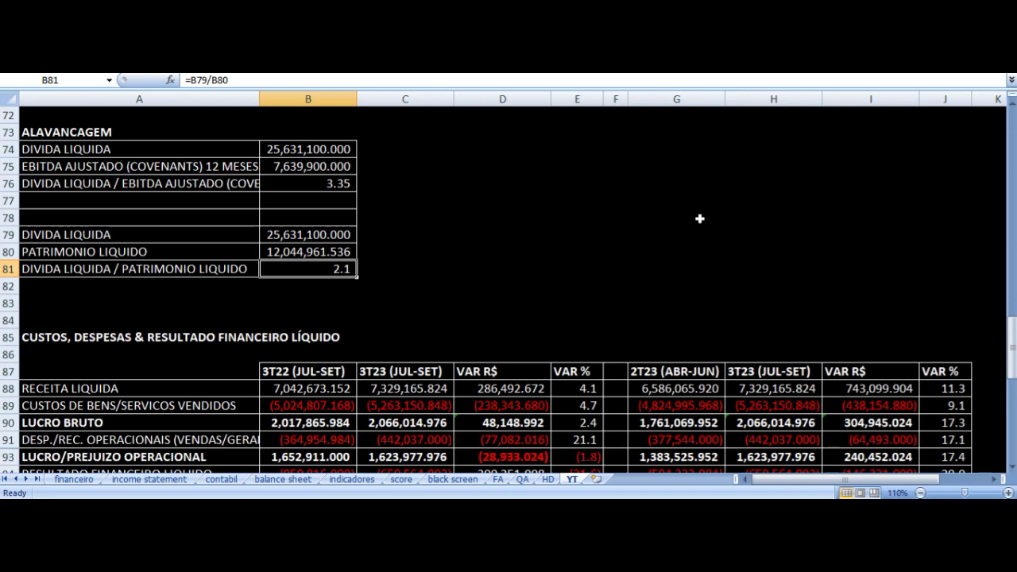
- Locate the 3T22–3T23 and 2T23–3T23 comparisons in the costs table, from Receita Liquida down to the profit attributed to controlling shareholders
{"action": "scroll", "coordinate": [541, 215], "scroll_direction": "down", "scroll_amount": 4}
{"action": "left_click", "coordinate": [585, 183]}
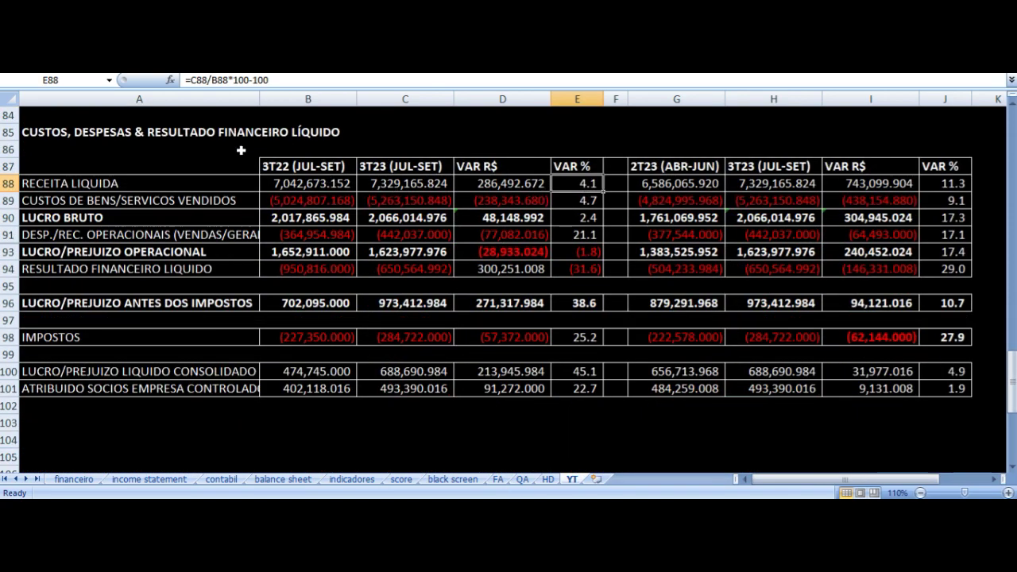
{"action": "left_click", "coordinate": [699, 173]}
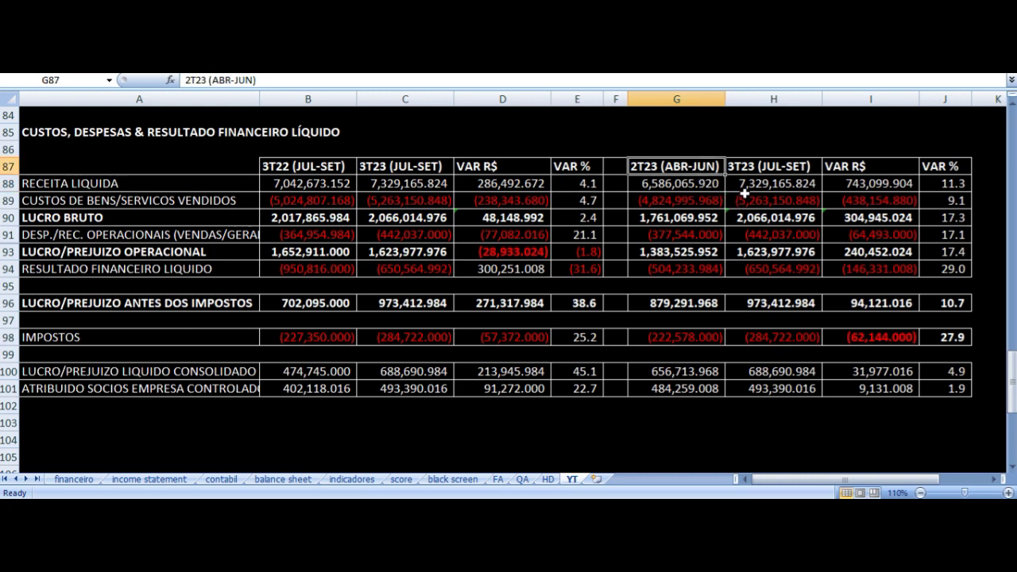
{"action": "left_click", "coordinate": [760, 169]}
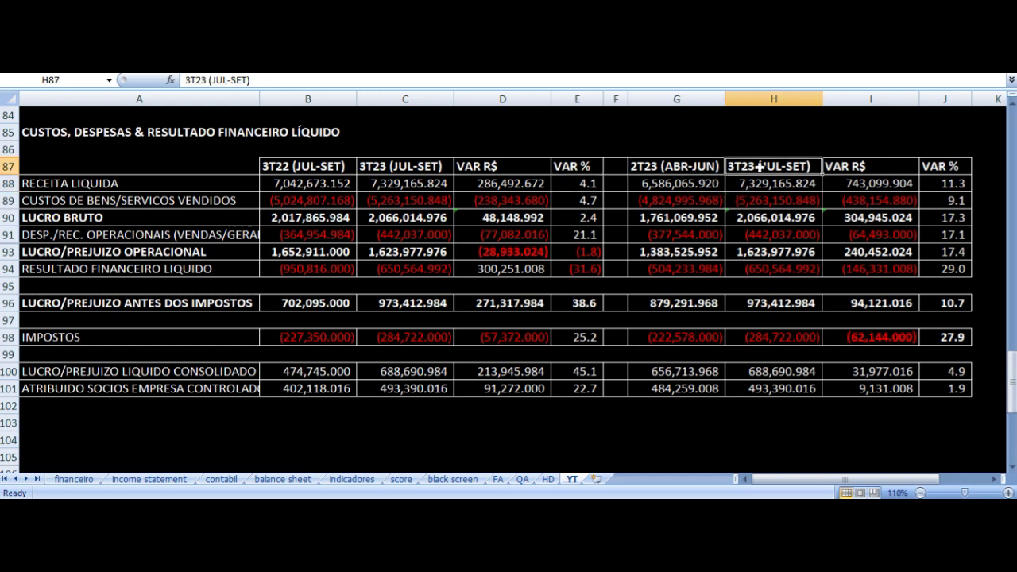
{"action": "left_click", "coordinate": [948, 183]}
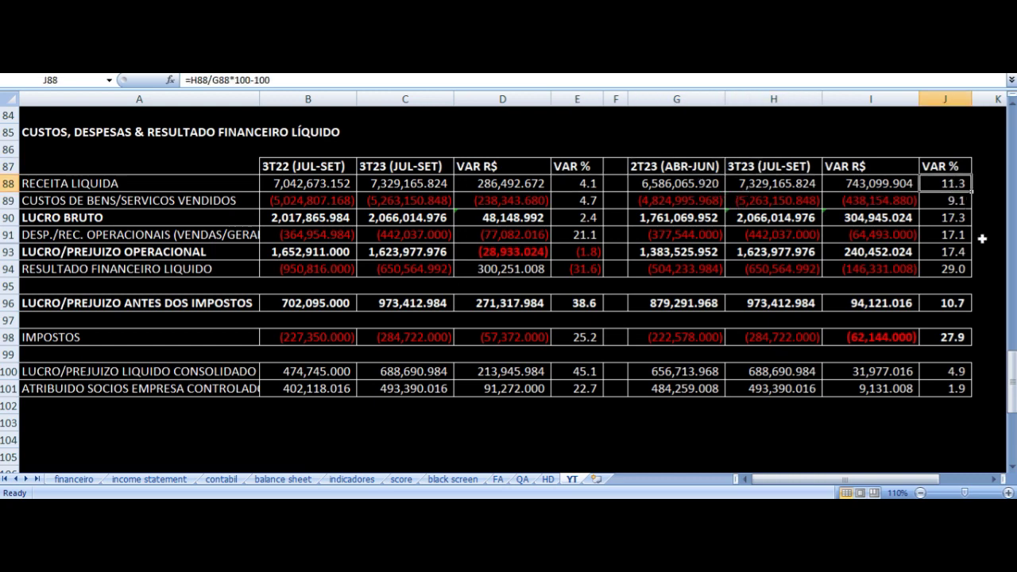
{"action": "left_click", "coordinate": [956, 387]}
- Check the 9M22–9M23 costs table, from the Receita Liquida VAR % to that of the profit attributed to controlling shareholders
{"action": "scroll", "coordinate": [668, 268], "scroll_direction": "down", "scroll_amount": 7}
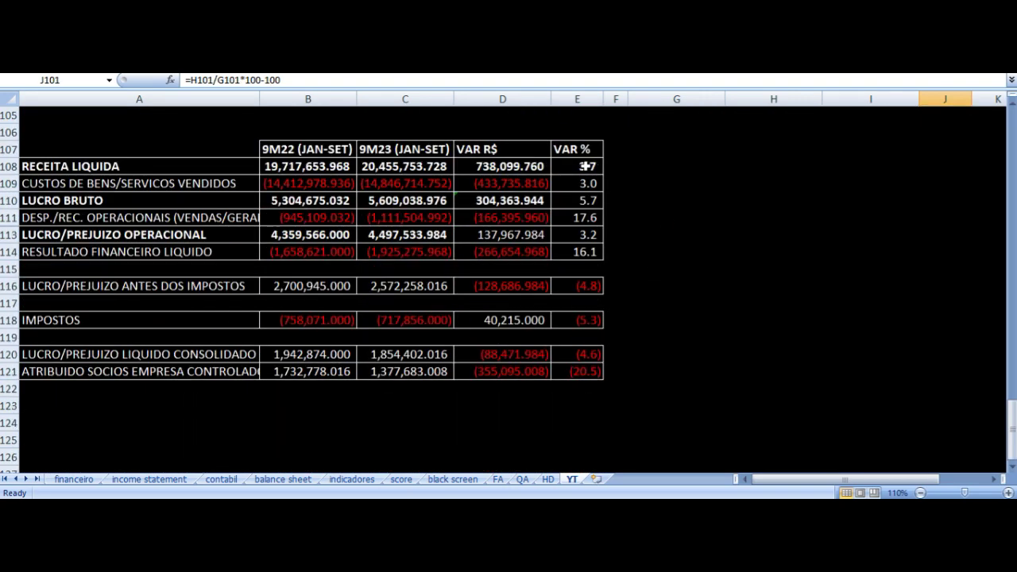
{"action": "left_click", "coordinate": [588, 167]}
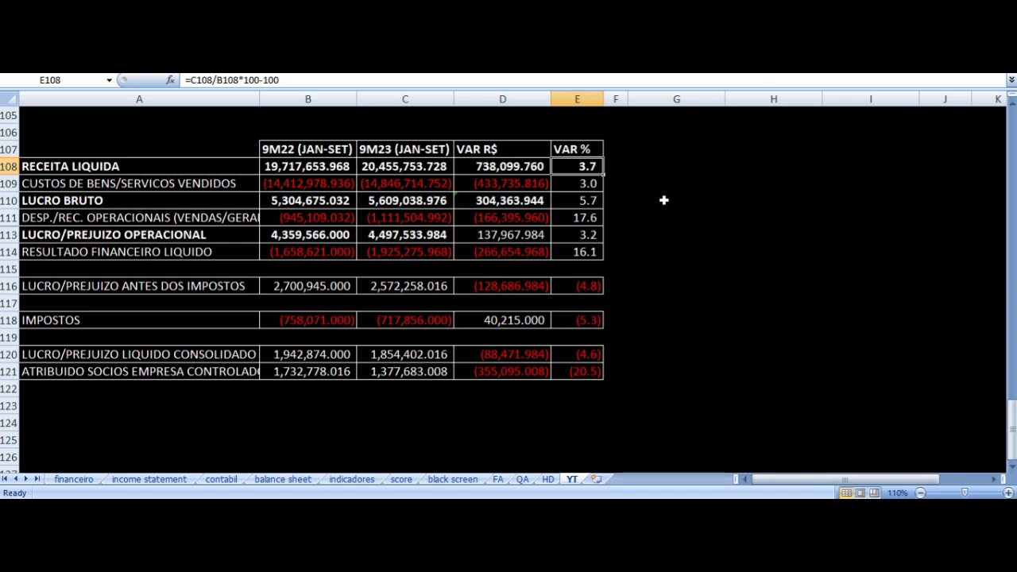
{"action": "left_click", "coordinate": [586, 372]}
- Review the 3T22–3T23 changes in Receita Liquida and Custos de Bens/Servicos Vendidos
{"action": "scroll", "coordinate": [681, 324], "scroll_direction": "up", "scroll_amount": 7}
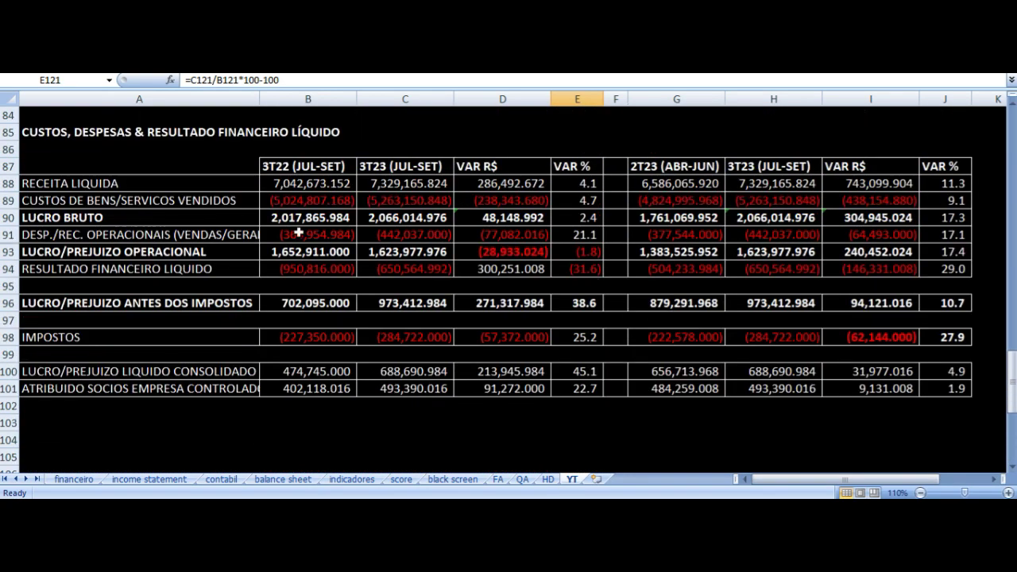
{"action": "left_click", "coordinate": [594, 188]}
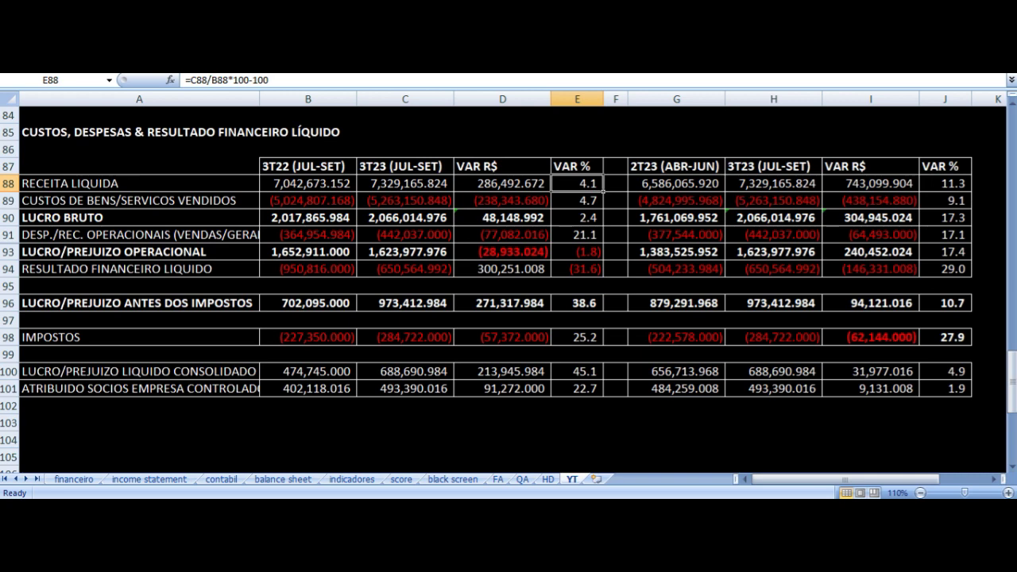
{"action": "key", "text": "Down"}
{"action": "key", "text": "Left"}
{"action": "key", "text": "Left"}
{"action": "key", "text": "Left"}
{"action": "key", "text": "Right"}
{"action": "key", "text": "Right"}
{"action": "key", "text": "Right"}
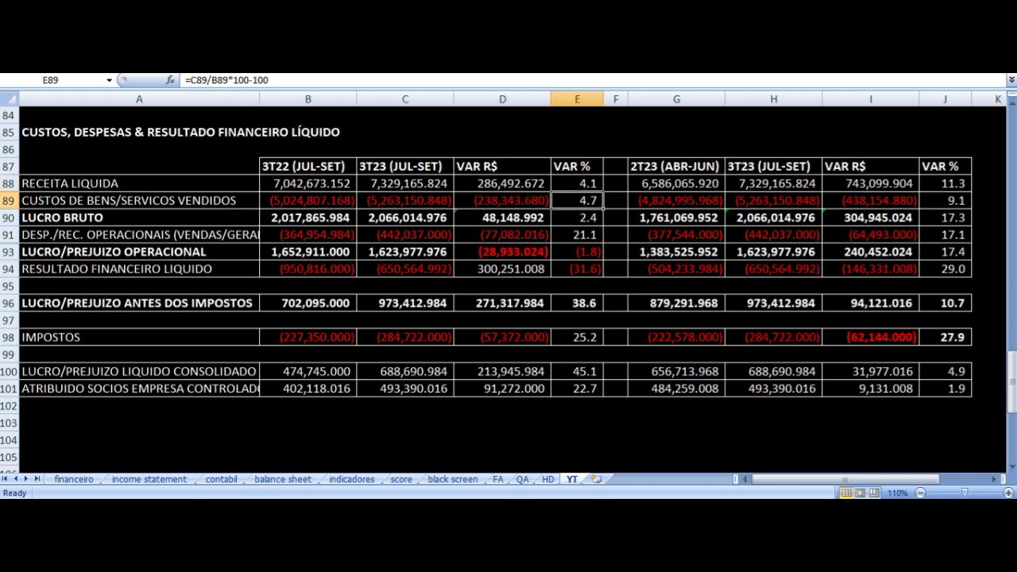
- Check the 3T22–3T23 changes in Receita Liquida and costs against the resulting Lucro Bruto and its VAR R$ and VAR %
{"action": "left_click", "coordinate": [405, 201]}
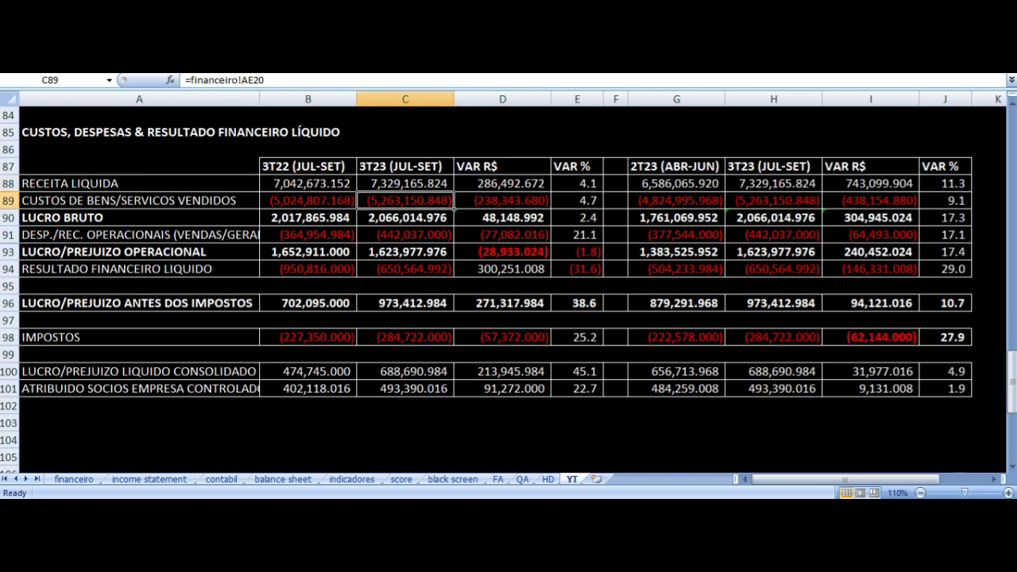
{"action": "left_click", "coordinate": [503, 183]}
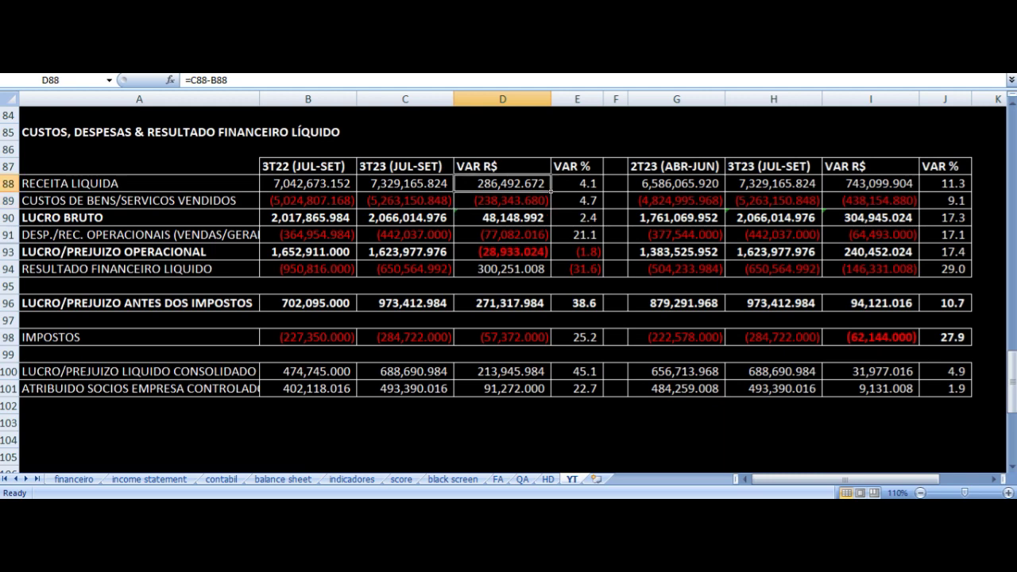
{"action": "key", "text": "Down"}
{"action": "key", "text": "Down"}
{"action": "key", "text": "Left"}
{"action": "key", "text": "Left"}
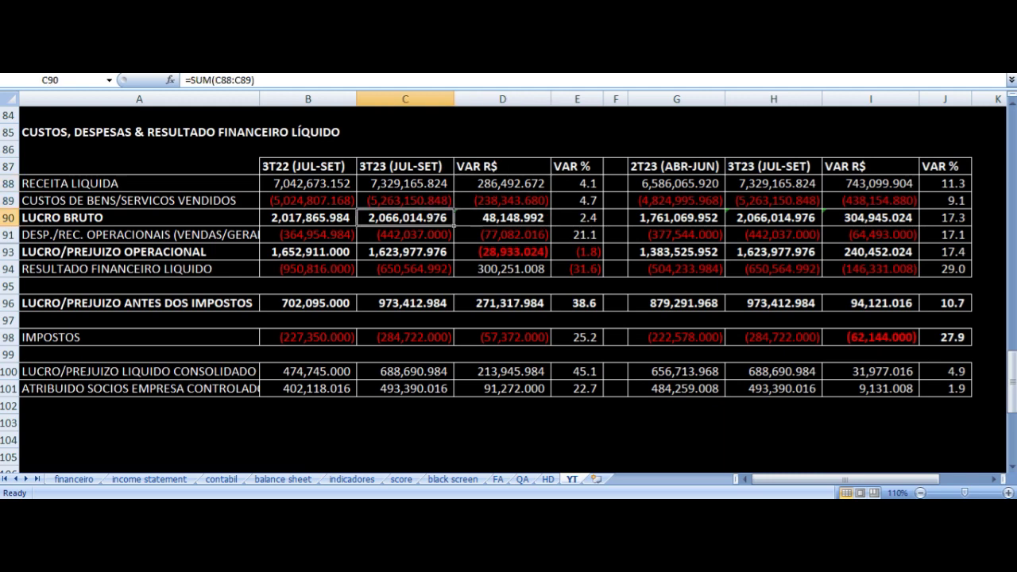
{"action": "key", "text": "Right"}
{"action": "key", "text": "Right"}
{"action": "key", "text": "Right"}
{"action": "key", "text": "shift+Left"}
{"action": "key", "text": "shift+Right"}
- Examine Desp./Rec. Operacionais for 3T22 and 3T23, including the VAR R$ and VAR %
{"action": "key", "text": "Down"}
{"action": "key", "text": "Left"}
{"action": "key", "text": "Left"}
{"action": "key", "text": "Left"}
{"action": "key", "text": "Left"}
{"action": "key", "text": "Right"}
{"action": "key", "text": "Right"}
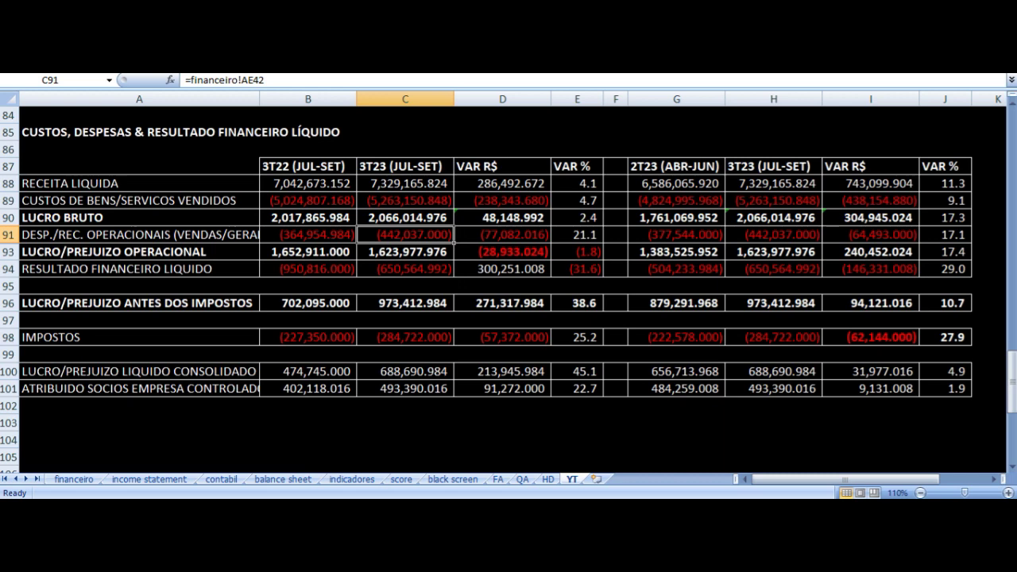
{"action": "key", "text": "Right"}
{"action": "key", "text": "Right"}
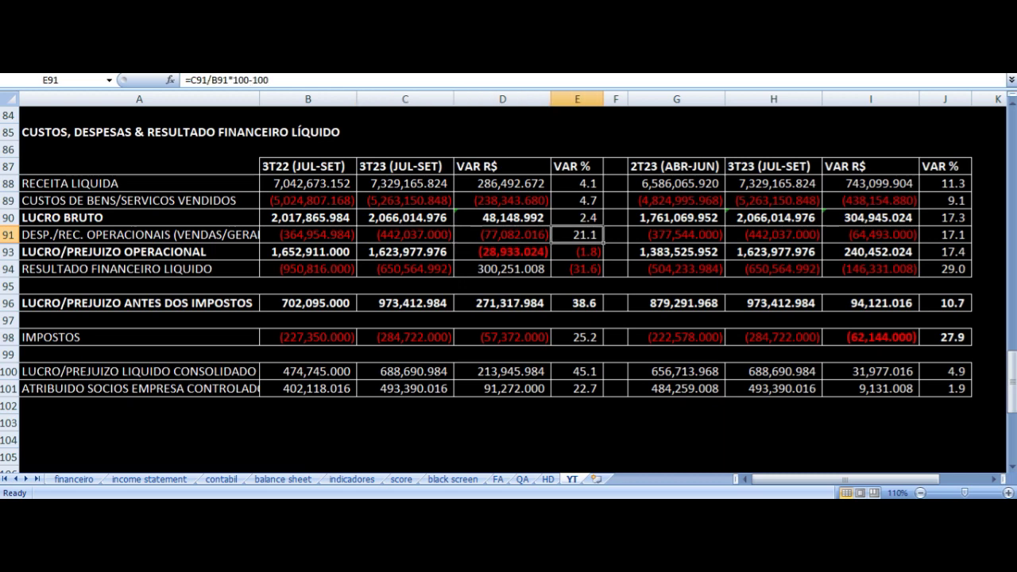
{"action": "key", "text": "Left"}
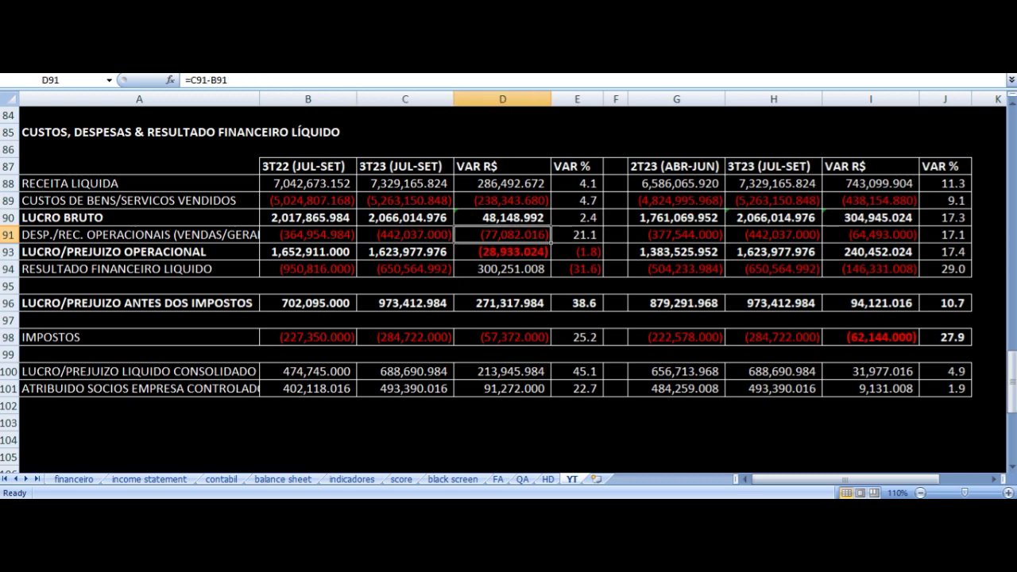
- Review Lucro/Prejuizo Operacional for 3T22 against 3T23, with its VAR R$ and VAR %
{"action": "key", "text": "Down"}
{"action": "key", "text": "Left"}
{"action": "key", "text": "Left"}
{"action": "key", "text": "Left"}
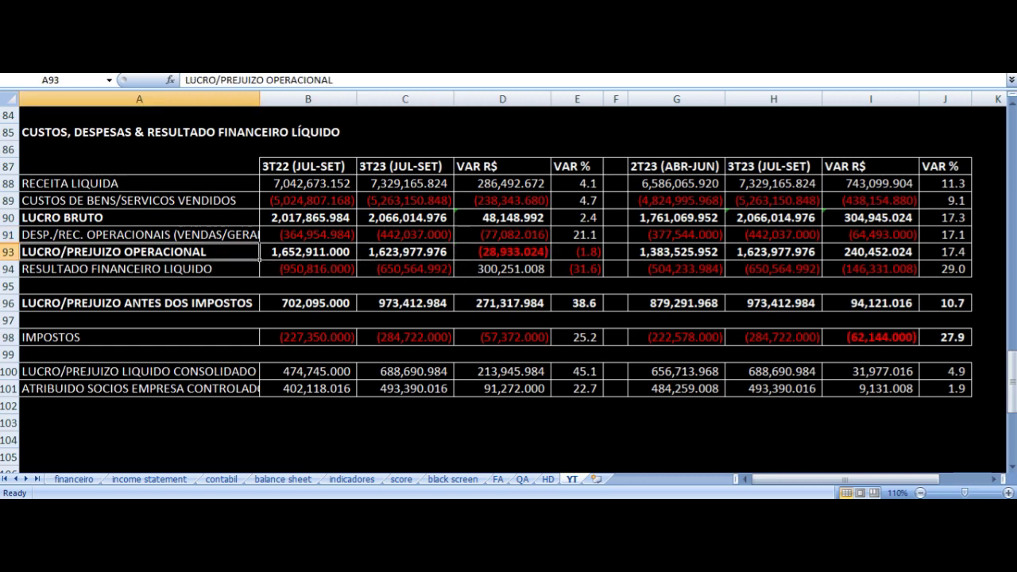
{"action": "key", "text": "Right"}
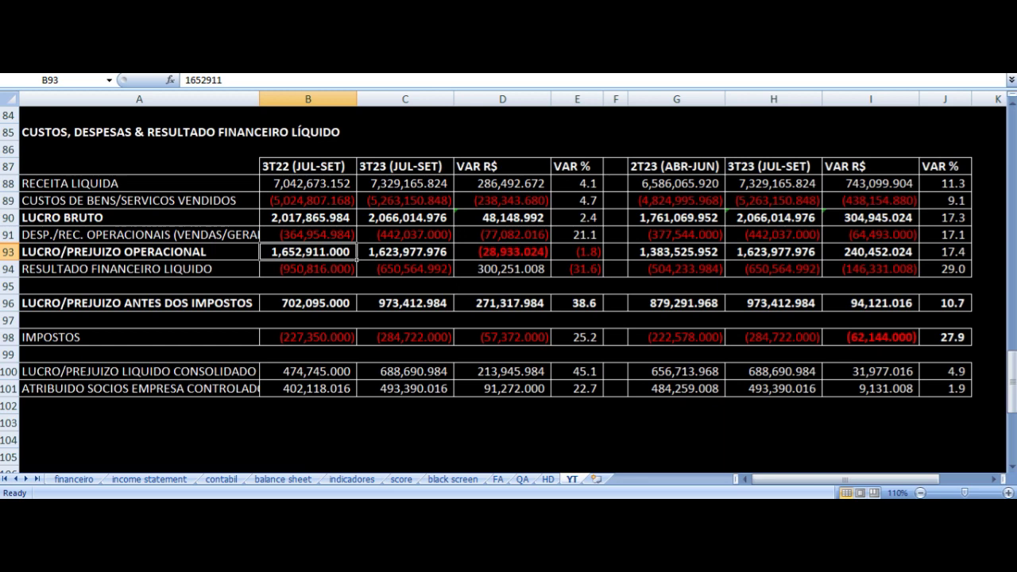
{"action": "key", "text": "Right"}
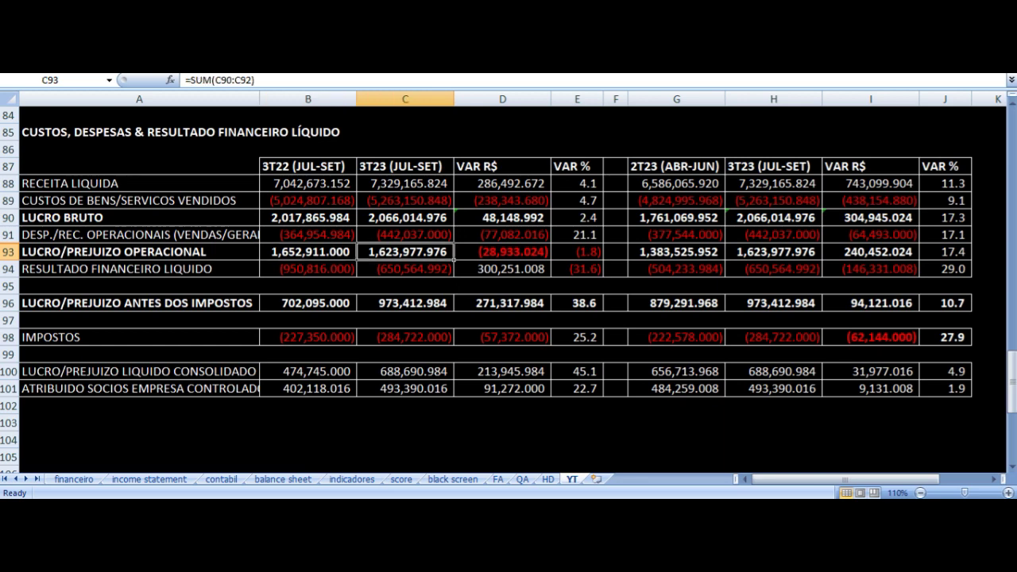
{"action": "key", "text": "Right"}
{"action": "key", "text": "Right"}
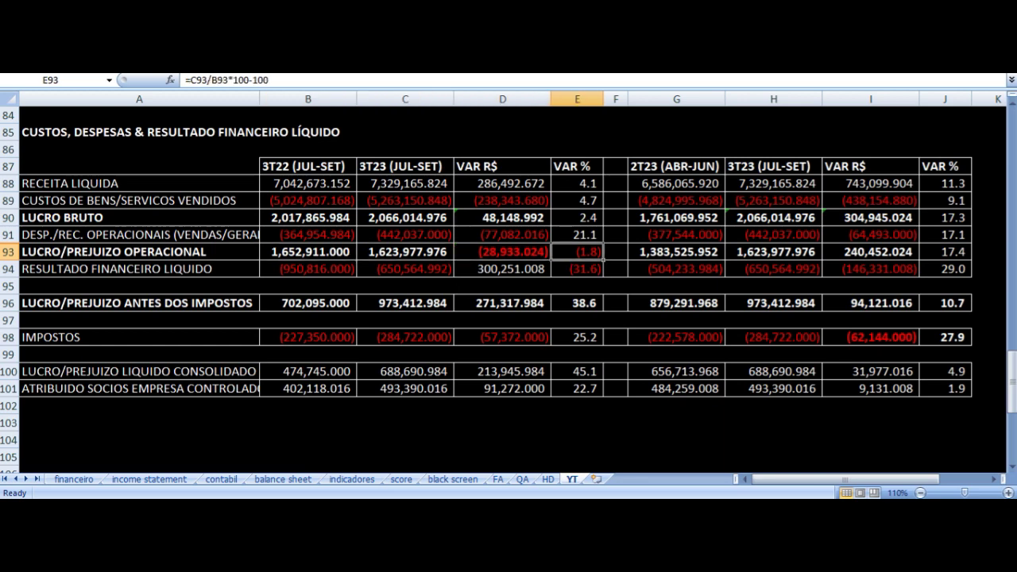
- Trace the 3T22 and 3T23 columns between their period headings and Lucro/Prejuizo Operacional
{"action": "key", "text": "Left"}
{"action": "key", "text": "Left"}
{"action": "key", "text": "Left"}
{"action": "key", "text": "Up"}
{"action": "key", "text": "Up"}
{"action": "key", "text": "Up"}
{"action": "key", "text": "Up"}
{"action": "key", "text": "Up"}
{"action": "key", "text": "Right"}
{"action": "key", "text": "Down"}
{"action": "key", "text": "Down"}
{"action": "key", "text": "Down"}
{"action": "key", "text": "Down"}
{"action": "key", "text": "Down"}
- Compare Resultado Financeiro Liquido between 3T22 and 3T23, including its VAR R$ and VAR %
{"action": "key", "text": "Down"}
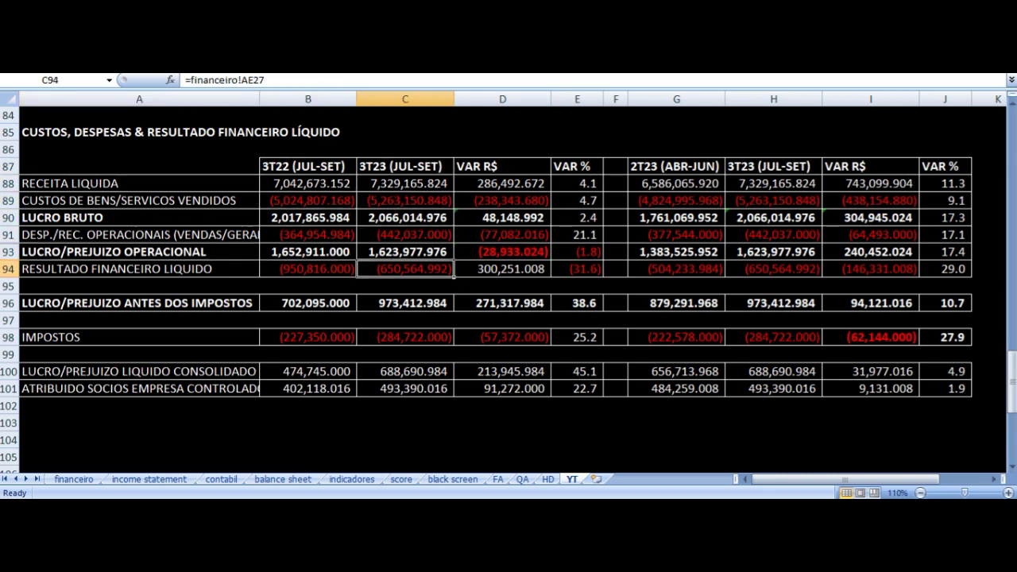
{"action": "key", "text": "Left"}
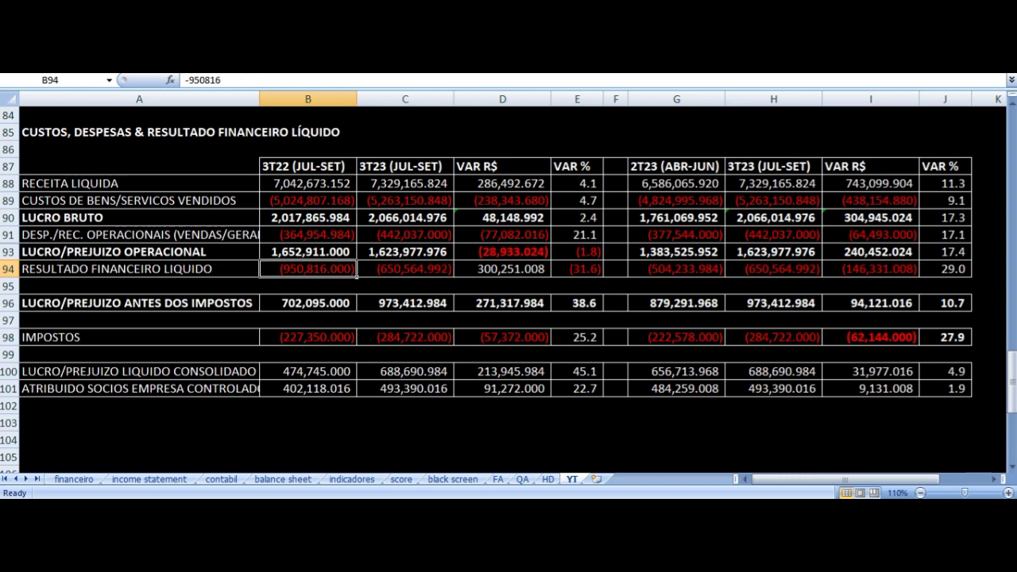
{"action": "key", "text": "Right"}
{"action": "key", "text": "Right"}
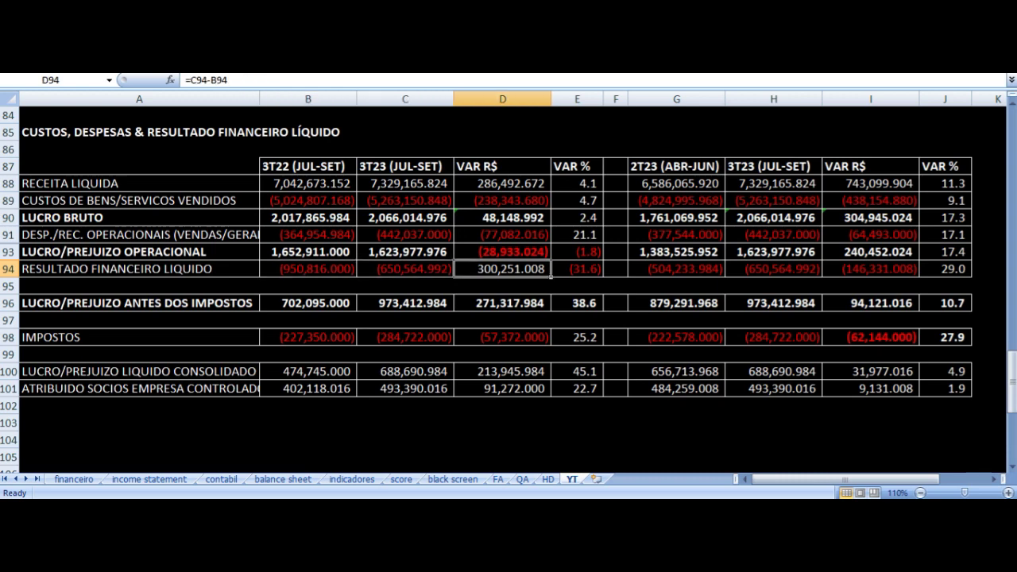
{"action": "key", "text": "Right"}
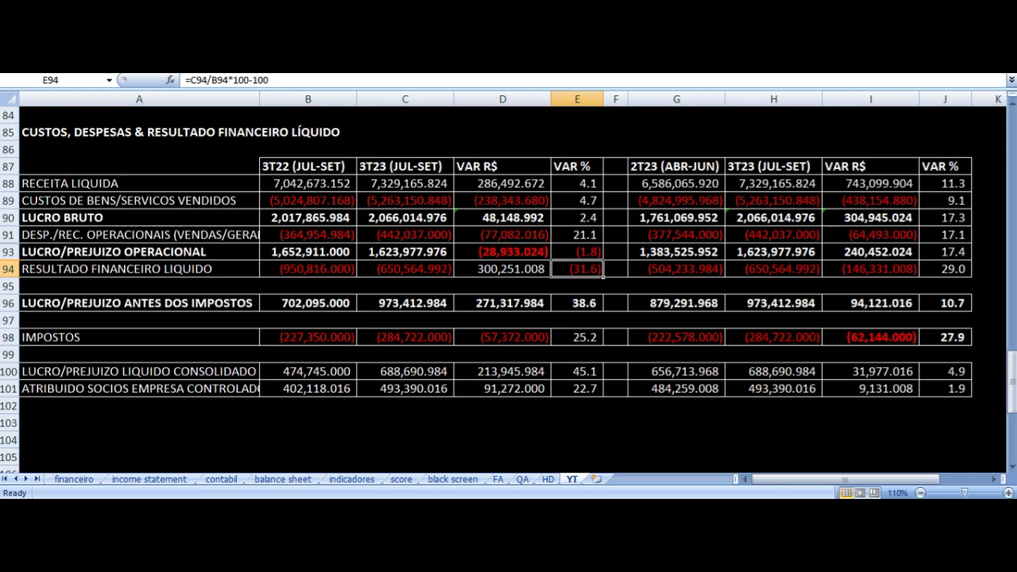
- Examine Lucro/Prejuizo Antes dos Impostos across 3T22, 3T23 and their variation columns
{"action": "key", "text": "Down"}
{"action": "key", "text": "Down"}
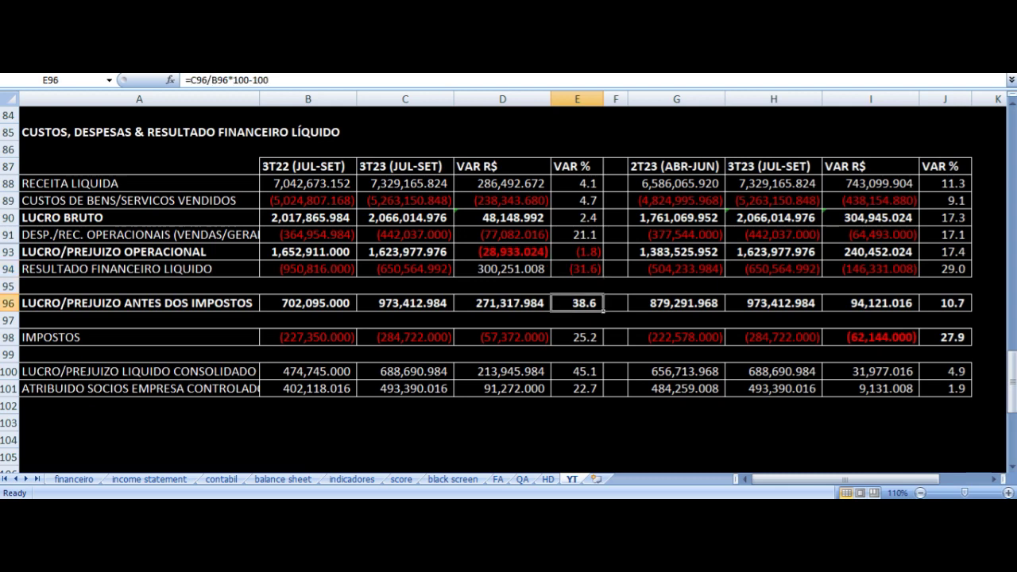
{"action": "key", "text": "Left"}
{"action": "key", "text": "Left"}
{"action": "key", "text": "Left"}
{"action": "key", "text": "Left"}
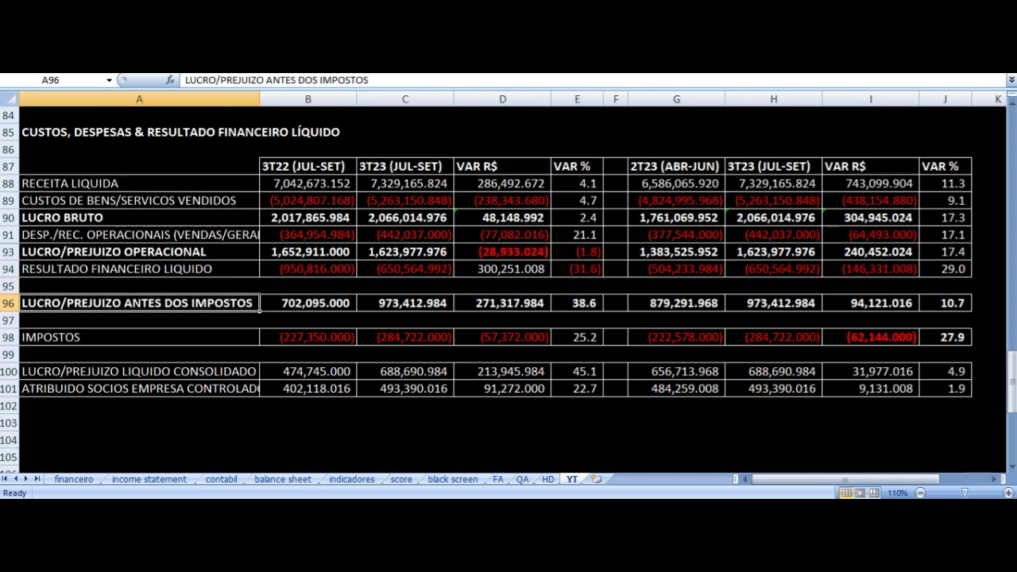
{"action": "key", "text": "Right"}
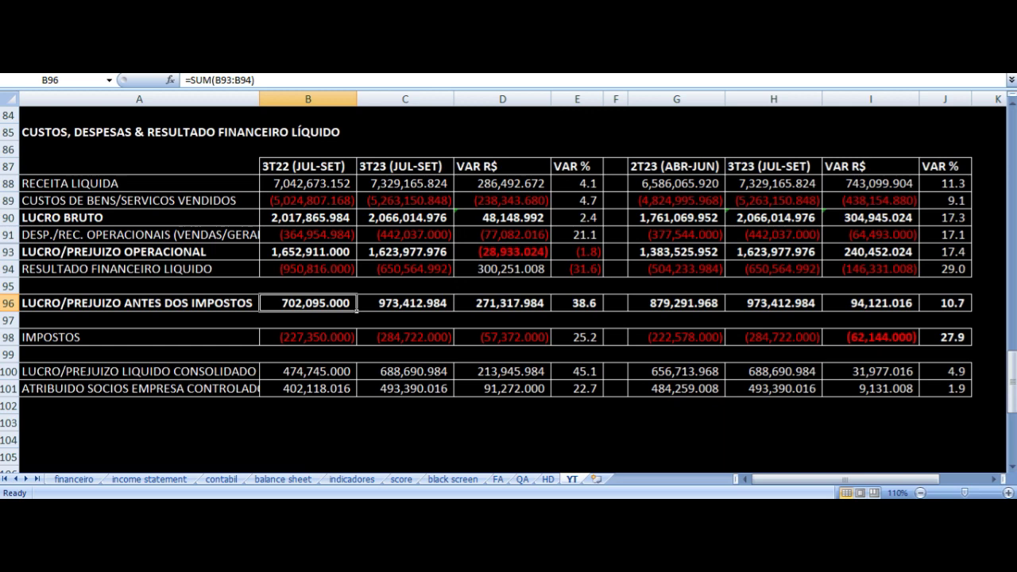
{"action": "key", "text": "Right"}
{"action": "key", "text": "Right"}
{"action": "key", "text": "Right"}
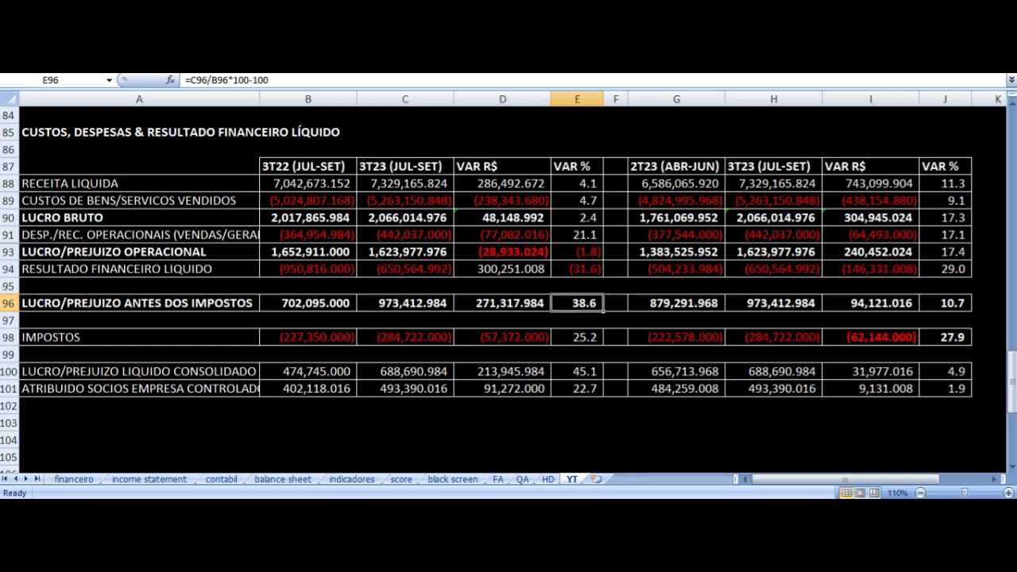
- Check Impostos for 3T22 and 3T23 along with the VAR R$ and VAR %
{"action": "key", "text": "Down"}
{"action": "key", "text": "Down"}
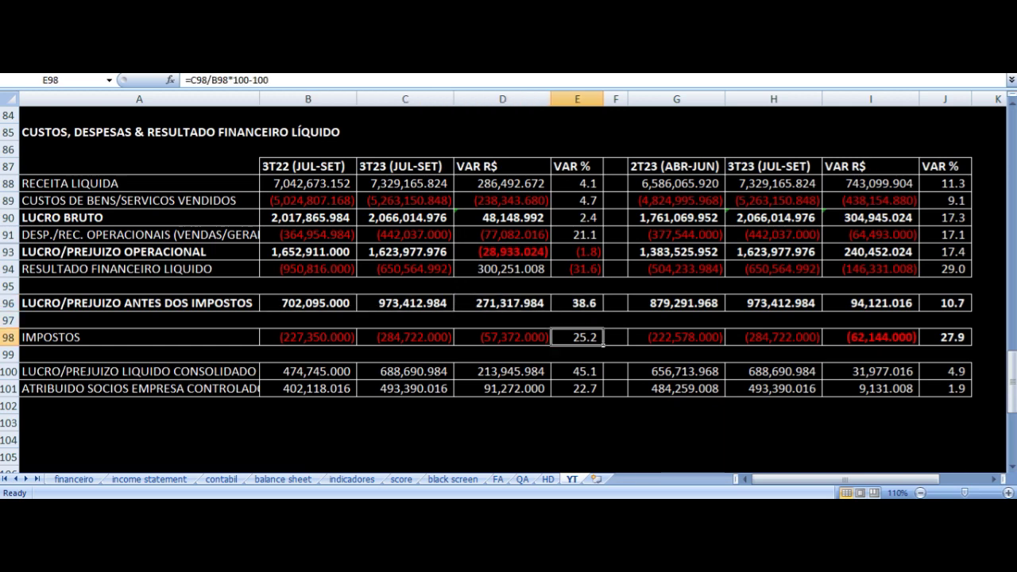
{"action": "key", "text": "Left"}
{"action": "key", "text": "Left"}
{"action": "key", "text": "Left"}
{"action": "key", "text": "Left"}
{"action": "key", "text": "Right"}
{"action": "key", "text": "Right"}
{"action": "key", "text": "Right"}
- Review Lucro/Prejuizo Liquido Consolidado for 3T22 against 3T23, through to its VAR %
{"action": "key", "text": "Down"}
{"action": "key", "text": "Down"}
{"action": "key", "text": "Left"}
{"action": "key", "text": "Left"}
{"action": "key", "text": "Left"}
{"action": "key", "text": "Right"}
{"action": "key", "text": "Right"}
{"action": "key", "text": "Right"}
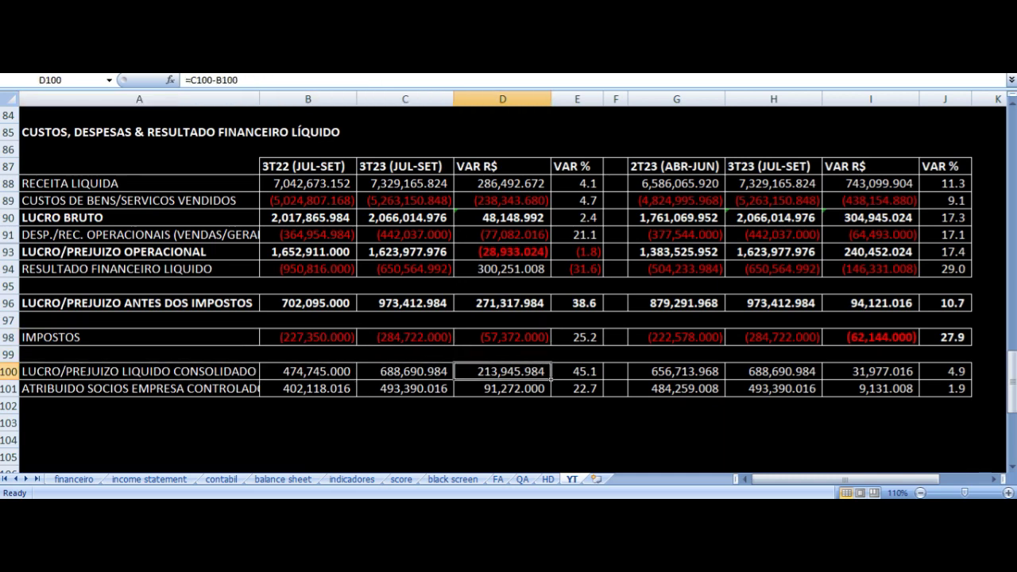
{"action": "key", "text": "Left"}
{"action": "key", "text": "Left"}
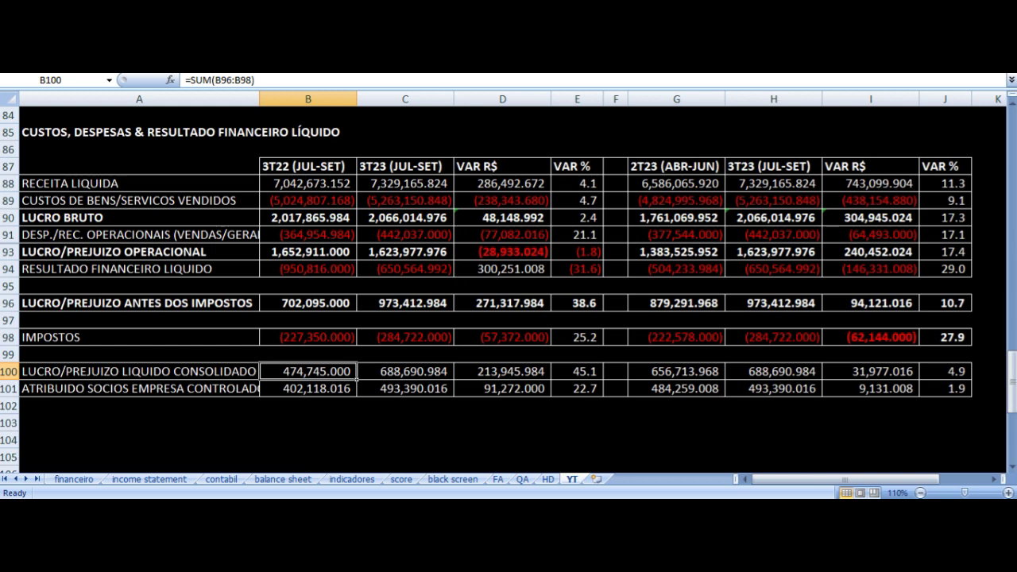
{"action": "key", "text": "Right"}
{"action": "key", "text": "Right"}
{"action": "key", "text": "Right"}
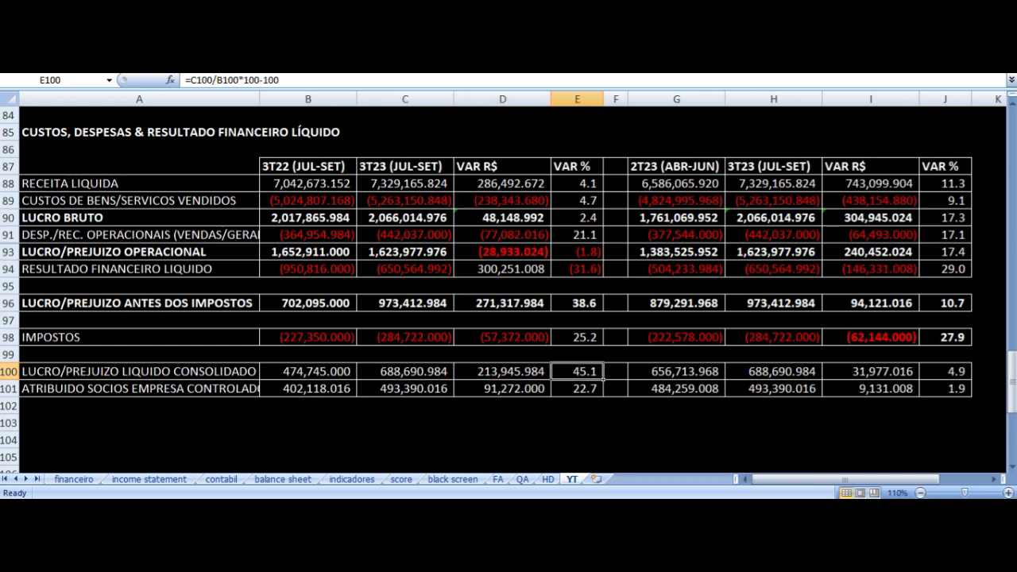
- Examine the profit attributed to the controlling company's shareholders for 3T22 and 3T23, with its variations
{"action": "key", "text": "Down"}
{"action": "key", "text": "Left"}
{"action": "key", "text": "Left"}
{"action": "key", "text": "Left"}
{"action": "key", "text": "Left"}
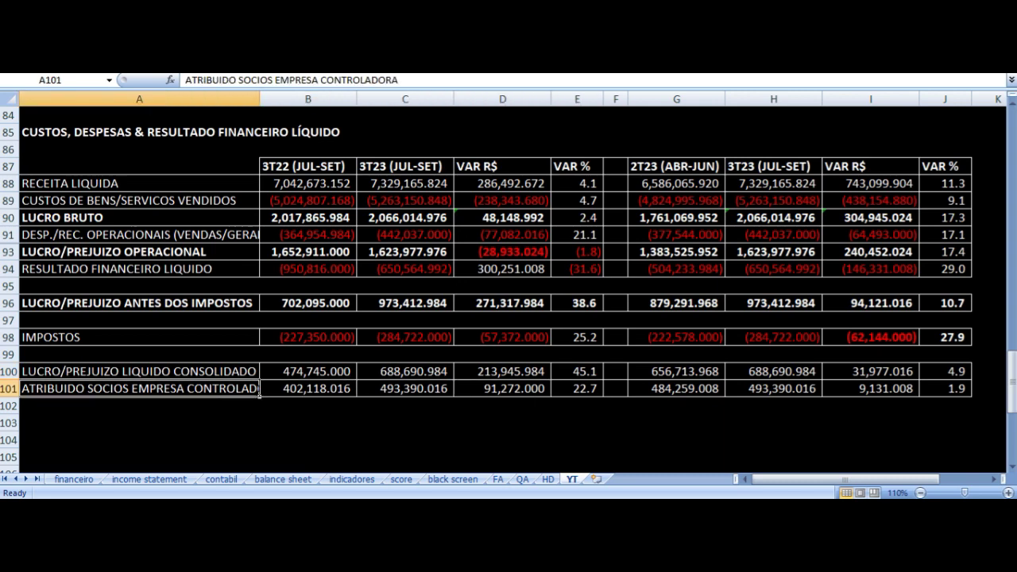
{"action": "key", "text": "Right"}
{"action": "key", "text": "Right"}
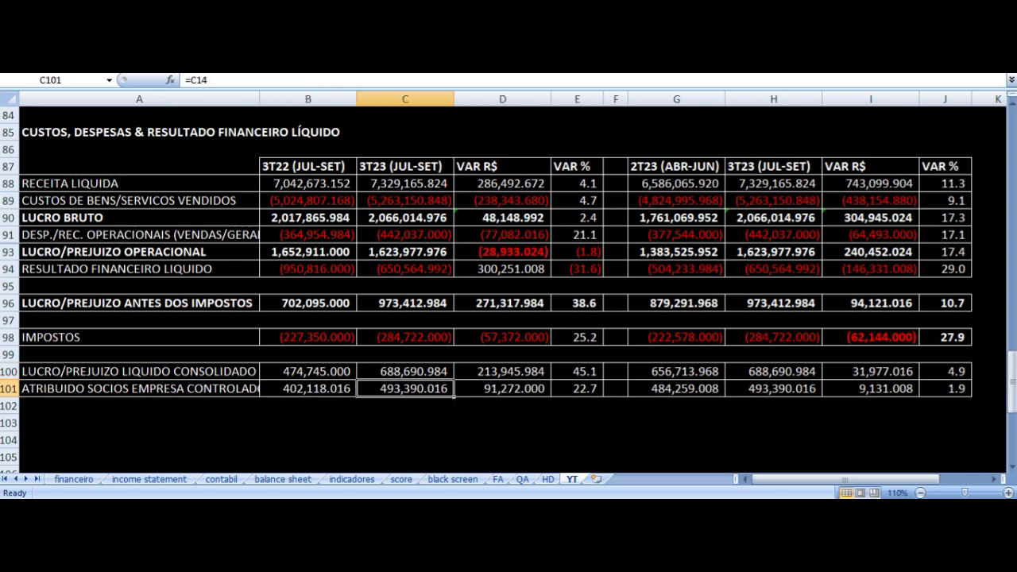
{"action": "key", "text": "Right"}
{"action": "key", "text": "Right"}
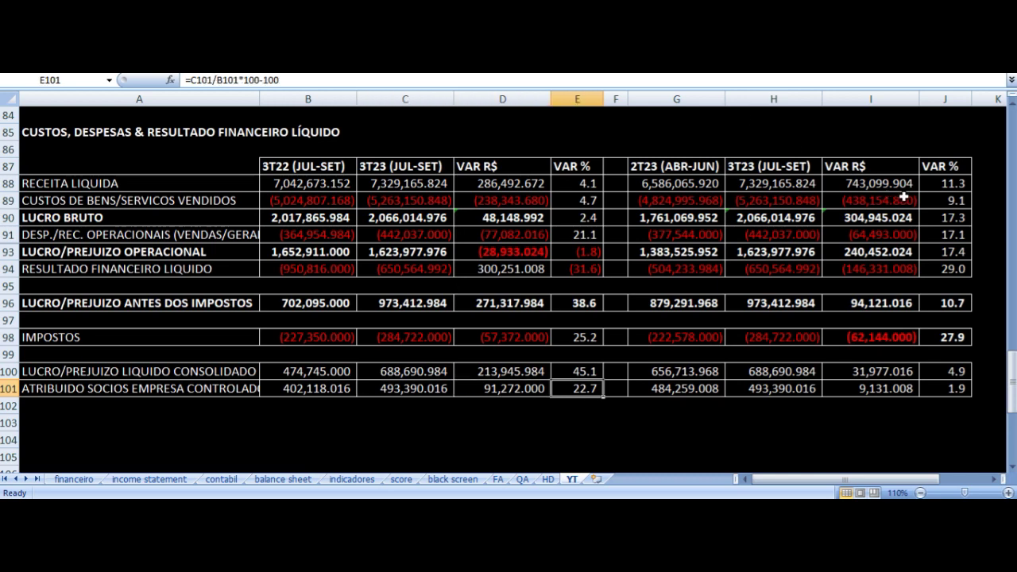
- Review Receita Liquida in the 2T23–3T23 comparison, including its VAR R$ and VAR %
{"action": "left_click", "coordinate": [943, 184]}
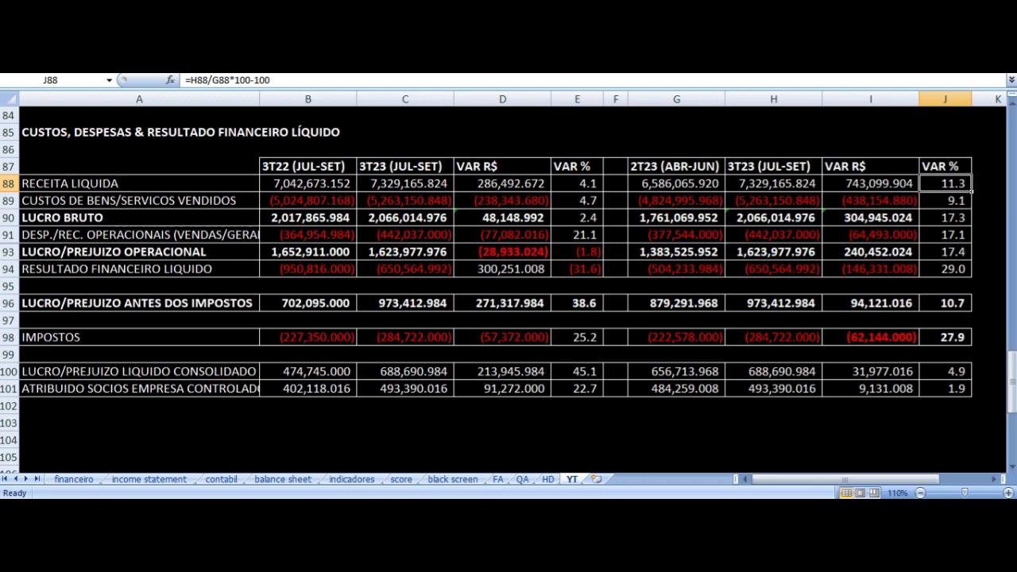
{"action": "key", "text": "Left"}
{"action": "key", "text": "Left"}
{"action": "key", "text": "Left"}
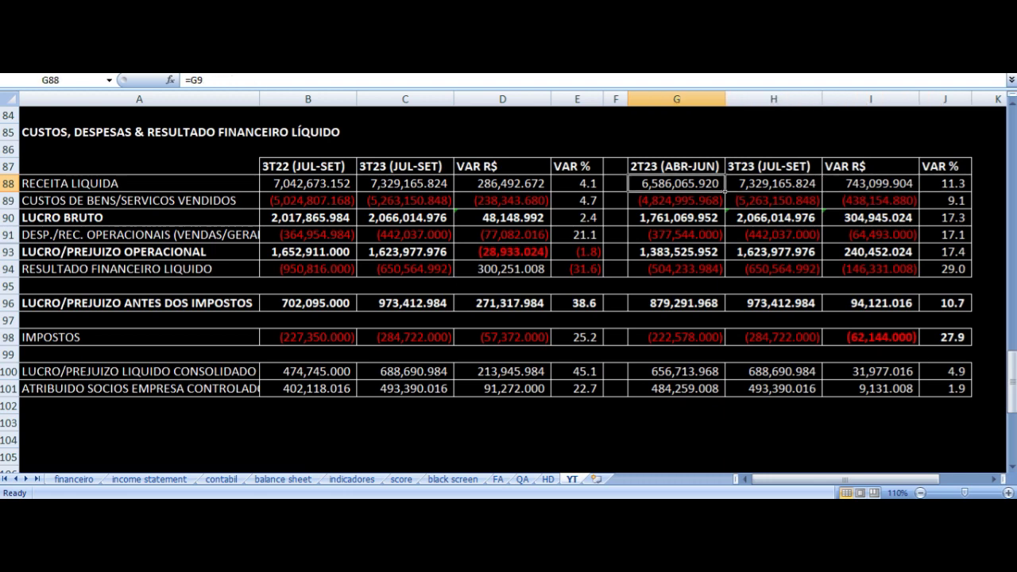
{"action": "key", "text": "Right"}
{"action": "key", "text": "Right"}
{"action": "key", "text": "Right"}
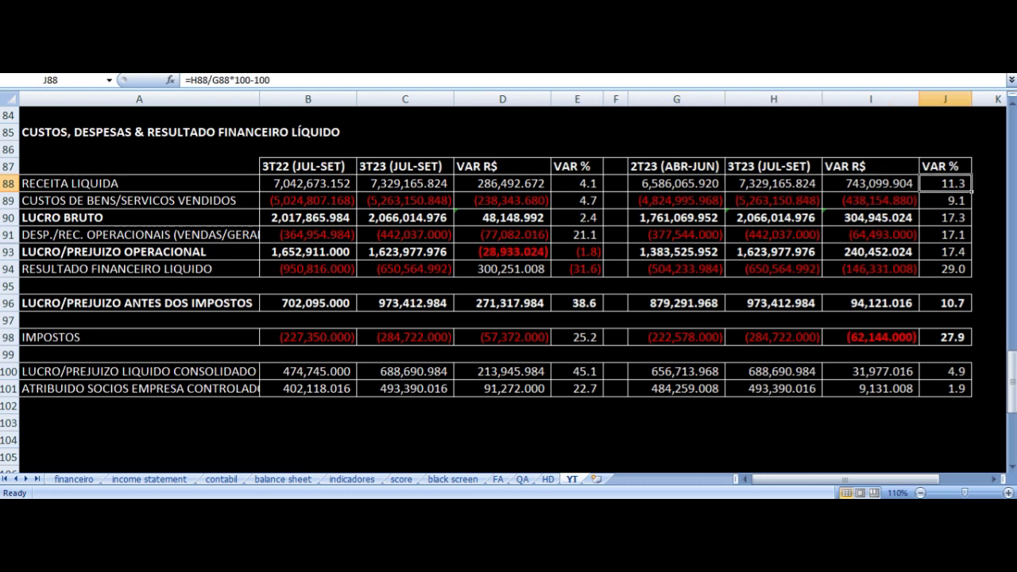
- Check the 2T23–3T23 variation in Custos de Bens/Servicos Vendidos and Lucro Bruto
{"action": "key", "text": "Down"}
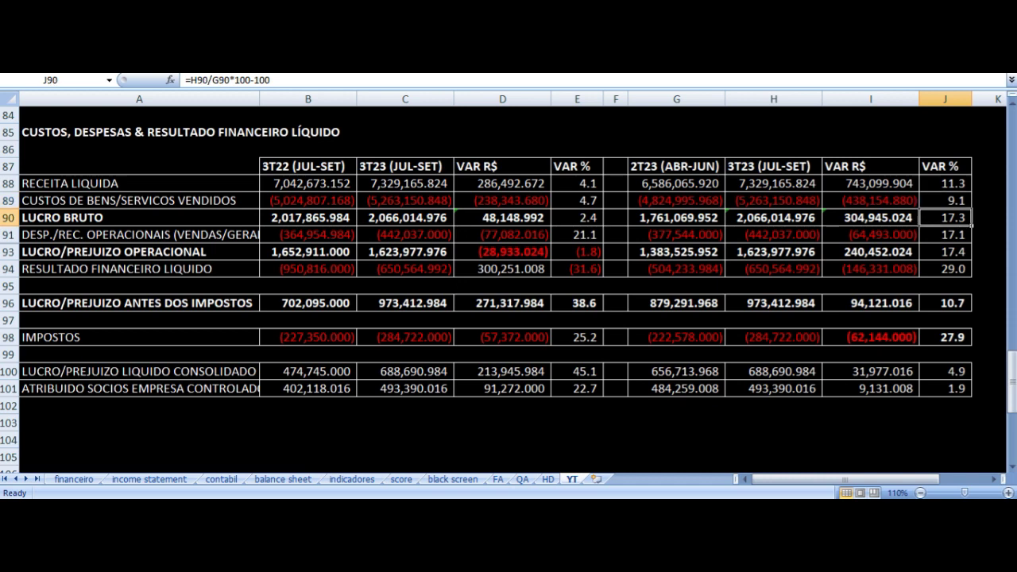
{"action": "key", "text": "Down"}
{"action": "key", "text": "Left"}
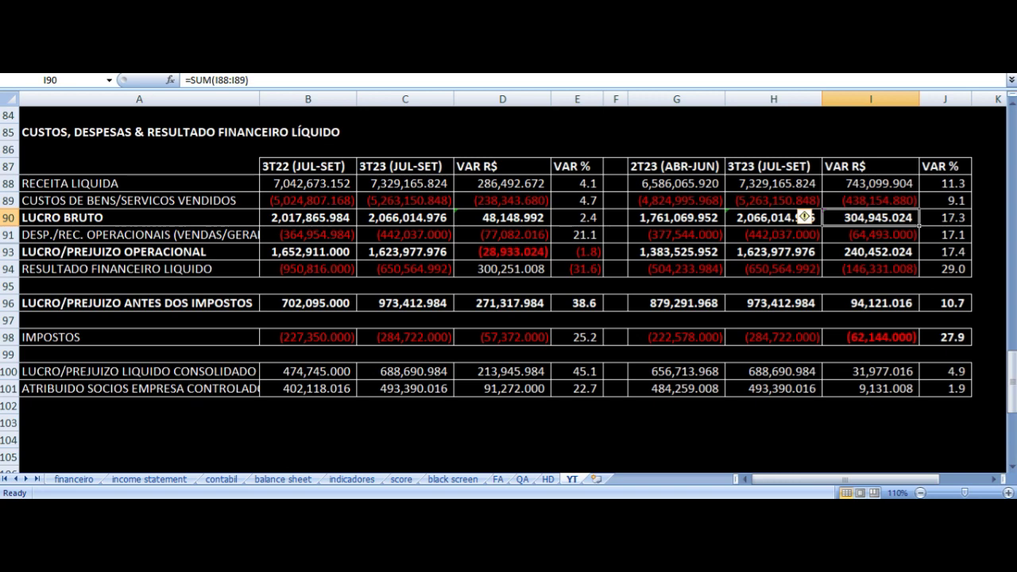
- Examine Desp./Rec. Operacionais across 2T23, 3T23 and their variation columns
{"action": "key", "text": "Down"}
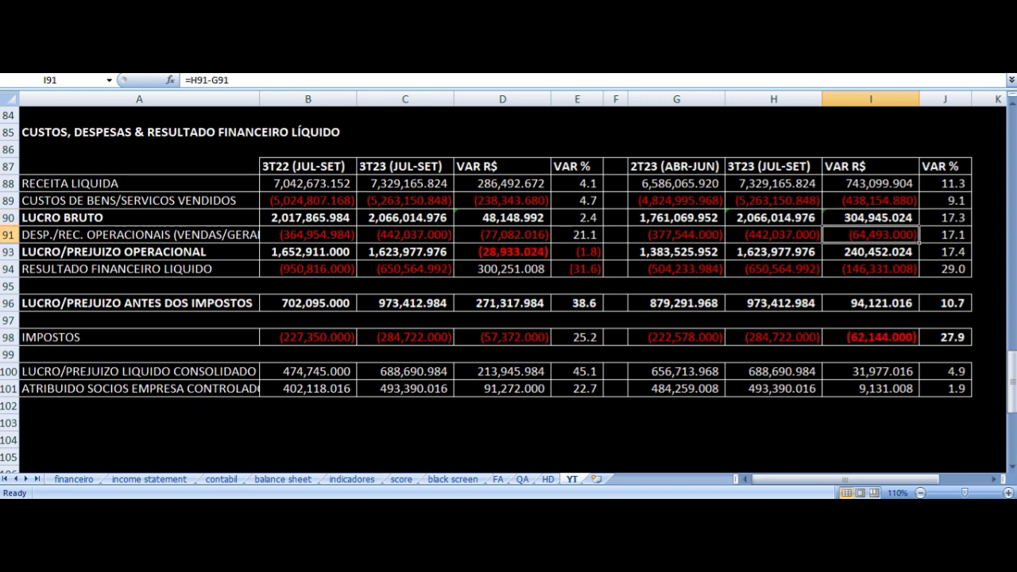
{"action": "key", "text": "Left"}
{"action": "key", "text": "Left"}
{"action": "key", "text": "Right"}
{"action": "key", "text": "Right"}
{"action": "key", "text": "Right"}
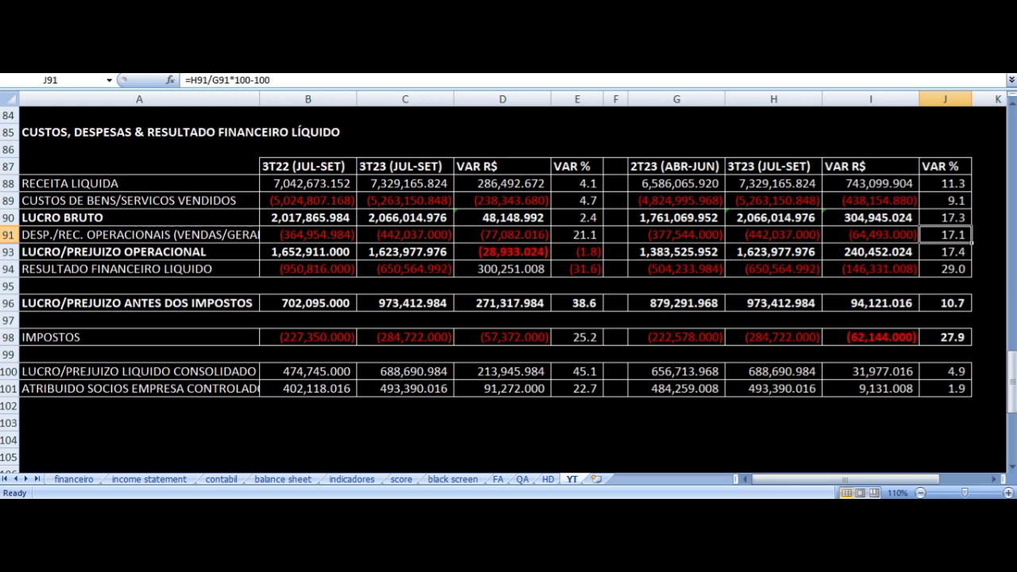
- Compare Lucro/Prejuizo Operacional between 2T23 and 3T23, with its VAR R$ and VAR %
{"action": "key", "text": "Down"}
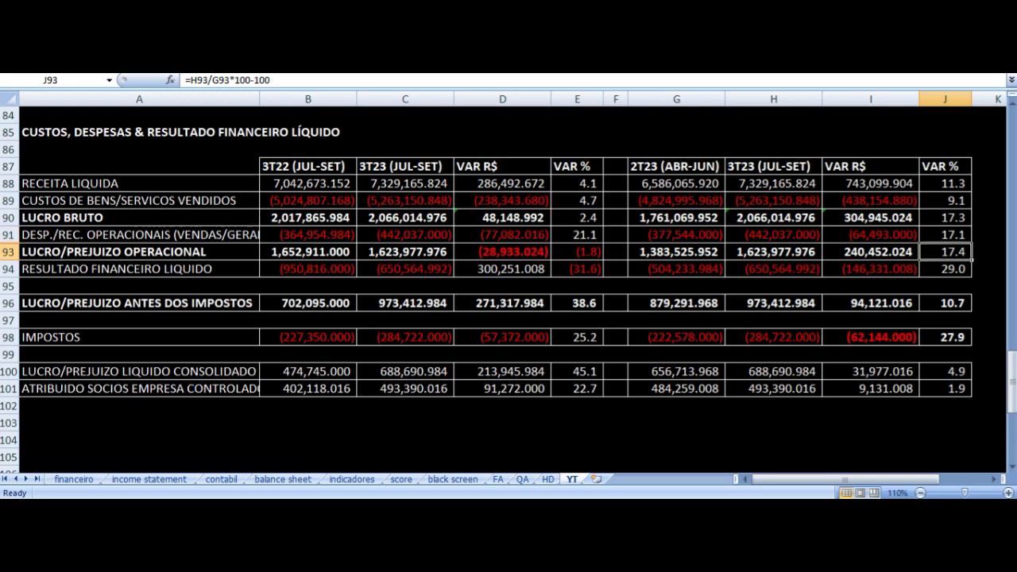
{"action": "key", "text": "Left"}
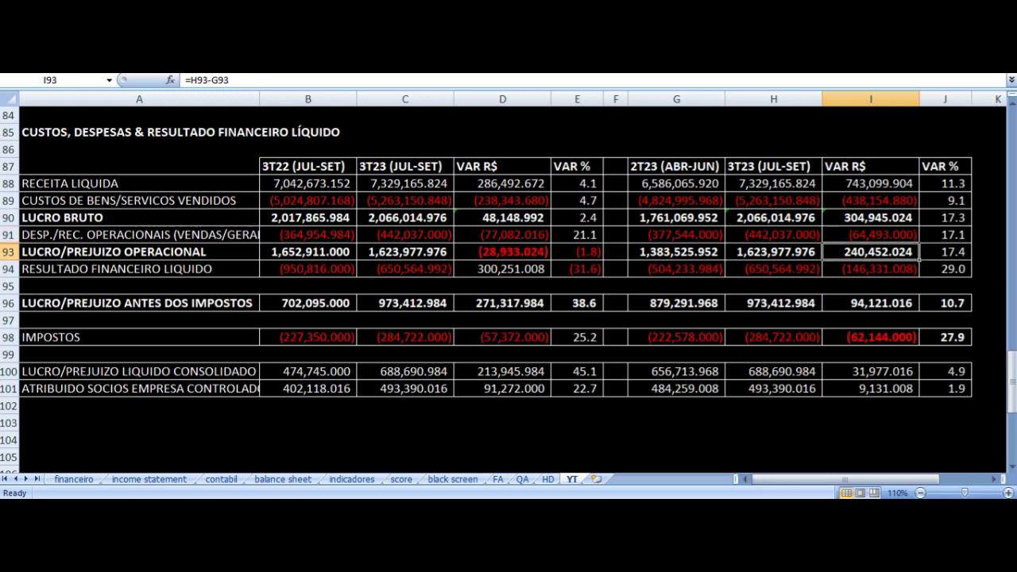
{"action": "key", "text": "Left"}
{"action": "key", "text": "Left"}
{"action": "left_click", "coordinate": [773, 251]}
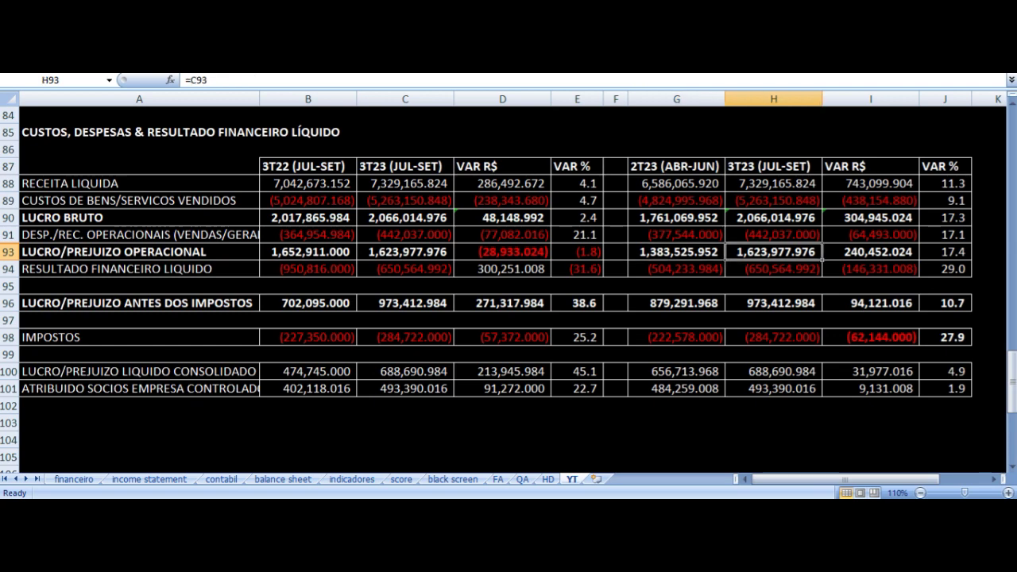
- Check Lucro/Prejuizo Operacional's 2T23–3T23 variation and compare Resultado Financeiro Liquido between the two quarters, including its VAR R$
{"action": "key", "text": "Right"}
{"action": "key", "text": "Right"}
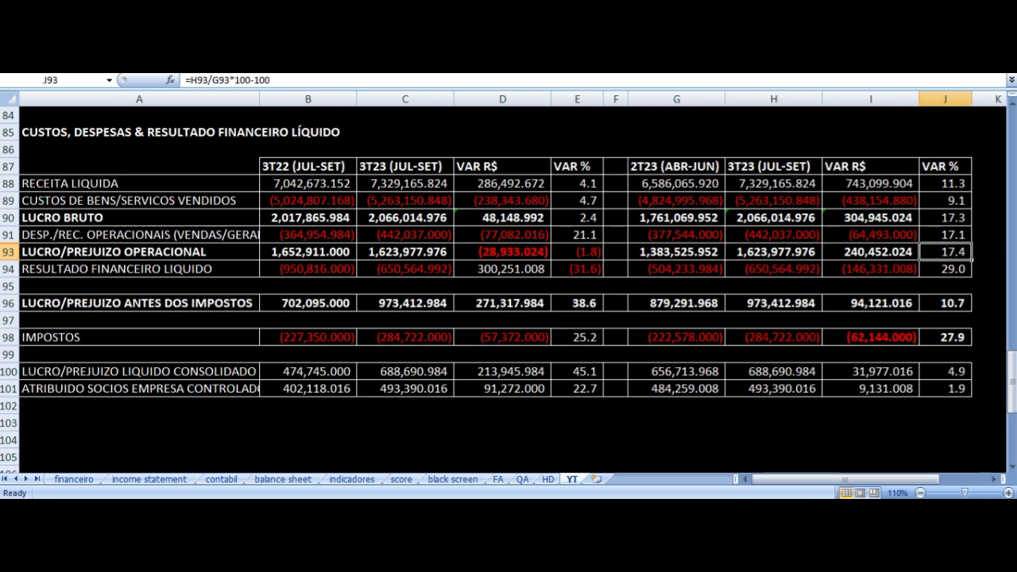
{"action": "key", "text": "Down"}
{"action": "key", "text": "Left"}
{"action": "key", "text": "Left"}
{"action": "key", "text": "Left"}
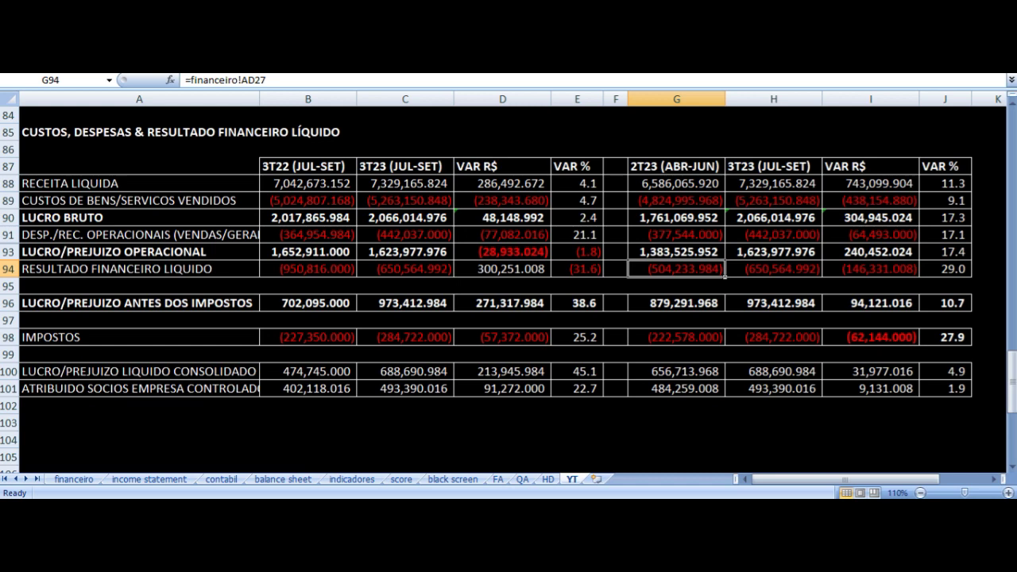
{"action": "key", "text": "Right"}
{"action": "key", "text": "Left"}
{"action": "key", "text": "Right"}
{"action": "key", "text": "Left"}
{"action": "key", "text": "Right"}
{"action": "key", "text": "Right"}
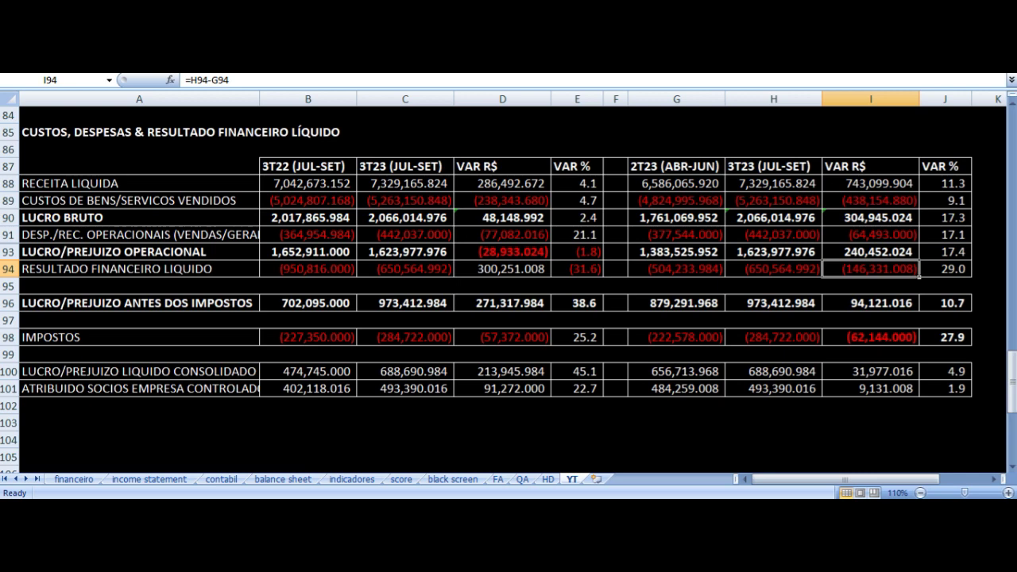
{"action": "key", "text": "Up"}
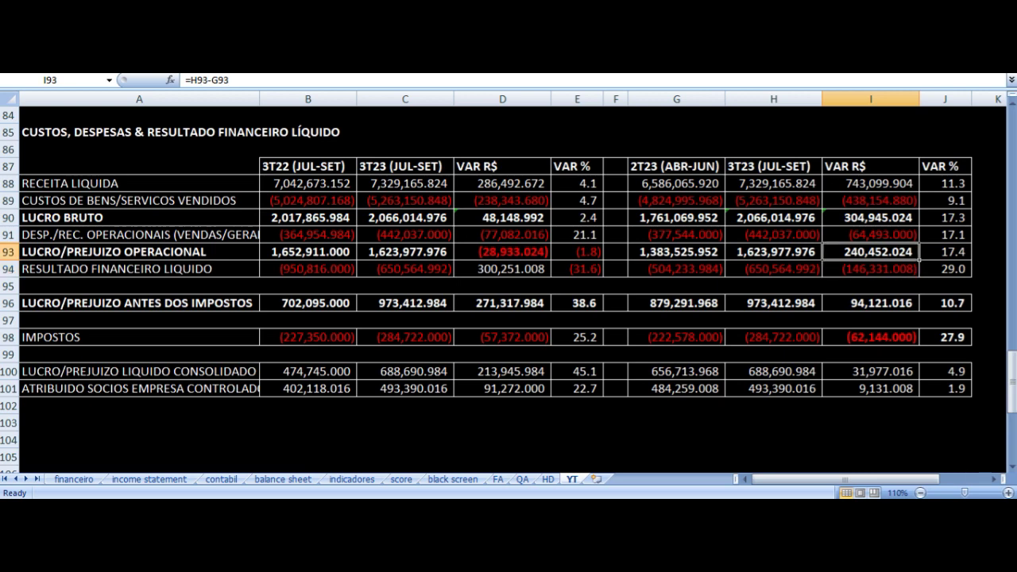
- Compare Lucro/Prejuizo Antes dos Impostos between 2T23 and 3T23, including its VAR R$ and VAR %
{"action": "key", "text": "Down"}
{"action": "key", "text": "Down"}
{"action": "key", "text": "Down"}
{"action": "key", "text": "Down"}
{"action": "key", "text": "Up"}
{"action": "key", "text": "Left"}
{"action": "key", "text": "Left"}
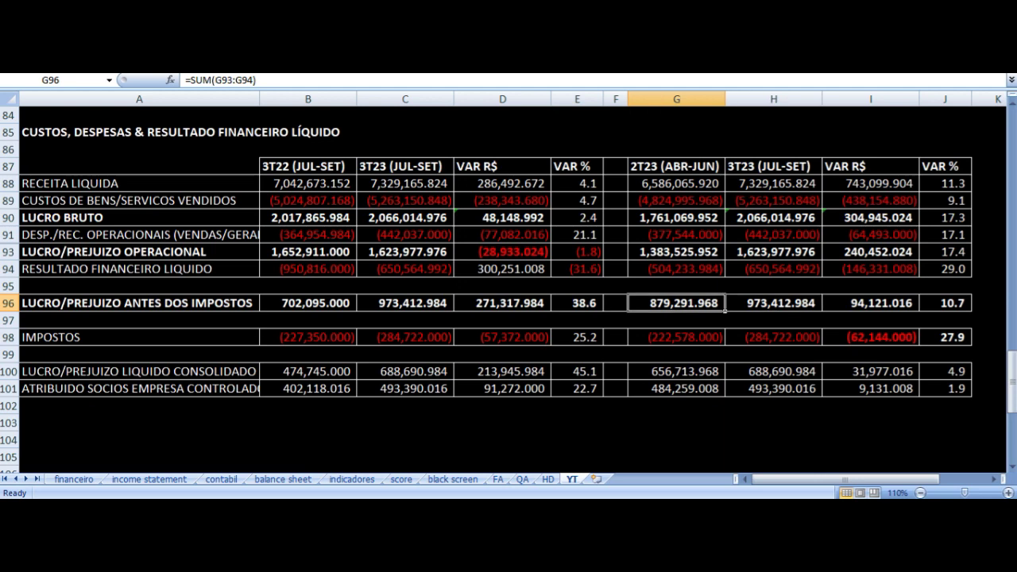
{"action": "key", "text": "Right"}
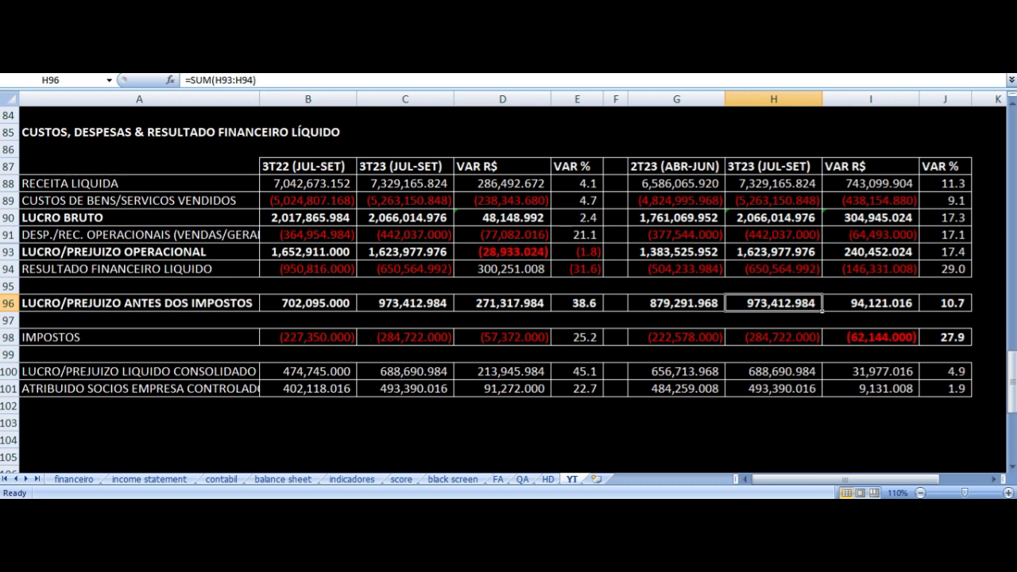
{"action": "key", "text": "Right"}
{"action": "key", "text": "Right"}
- Review Impostos in 2T23 and 3T23 along with its VAR R$ and VAR %
{"action": "key", "text": "Down"}
{"action": "key", "text": "Down"}
{"action": "key", "text": "Left"}
{"action": "key", "text": "Left"}
{"action": "key", "text": "Left"}
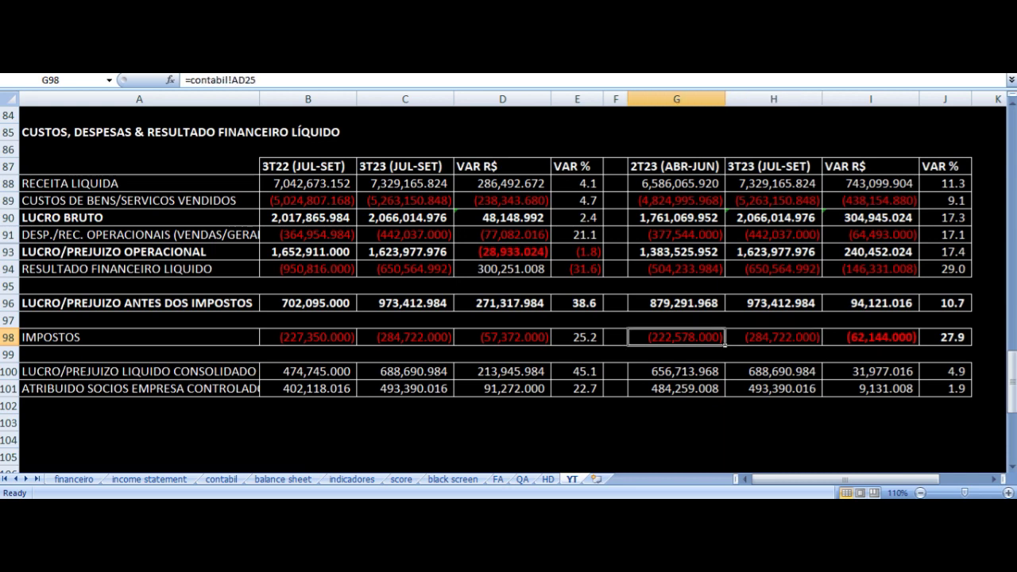
{"action": "key", "text": "Right"}
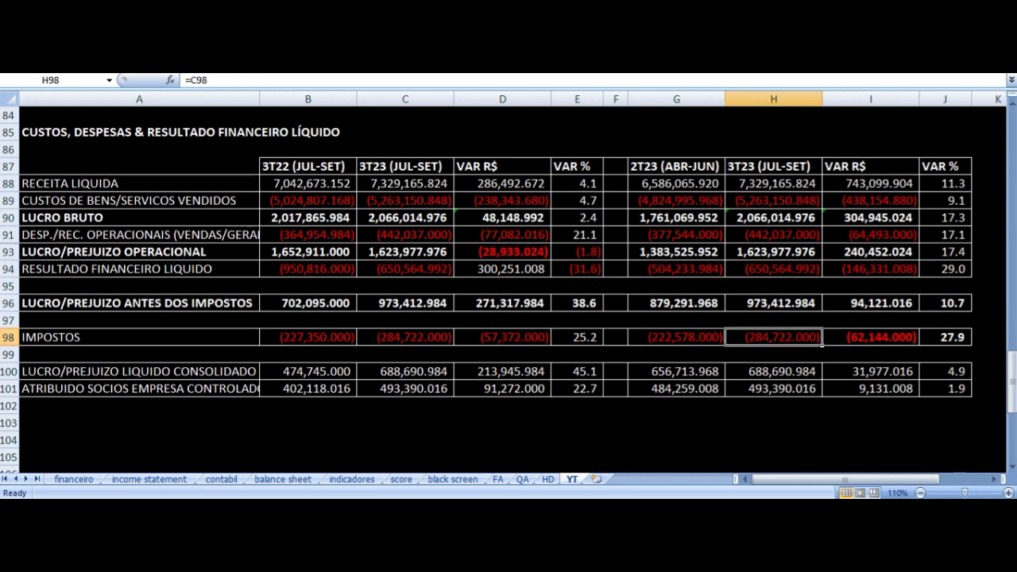
{"action": "key", "text": "Right"}
{"action": "key", "text": "Right"}
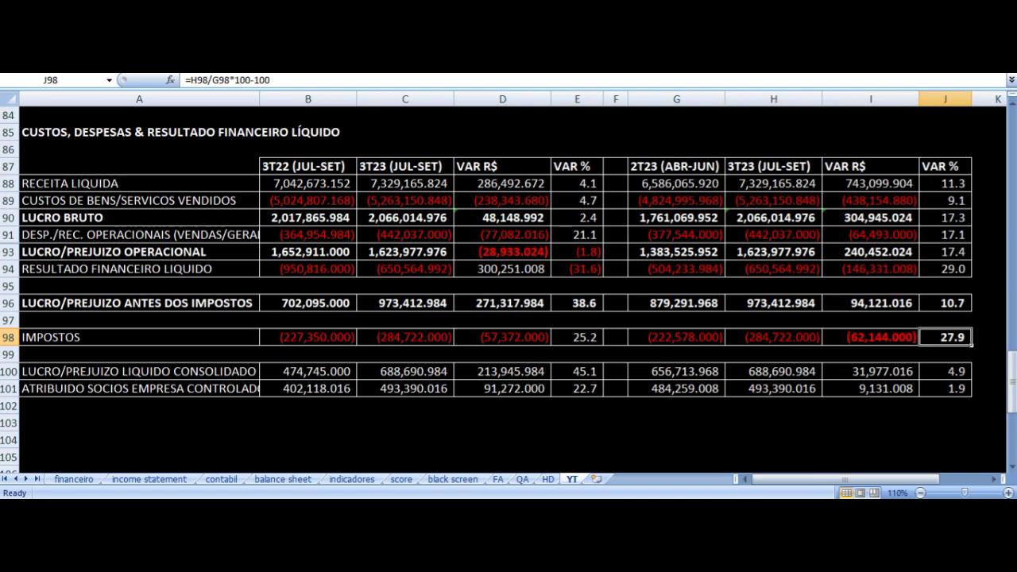
- Compare Lucro/Prejuizo Liquido Consolidado between 2T23 and 3T23 and check its VAR %
{"action": "key", "text": "Down"}
{"action": "key", "text": "Down"}
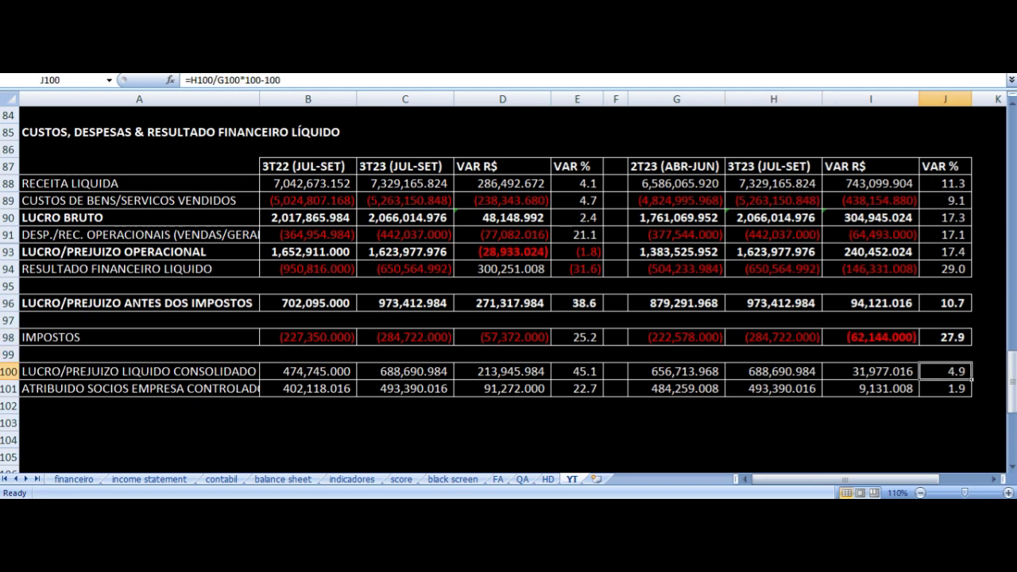
{"action": "key", "text": "Left"}
{"action": "key", "text": "Left"}
{"action": "key", "text": "Left"}
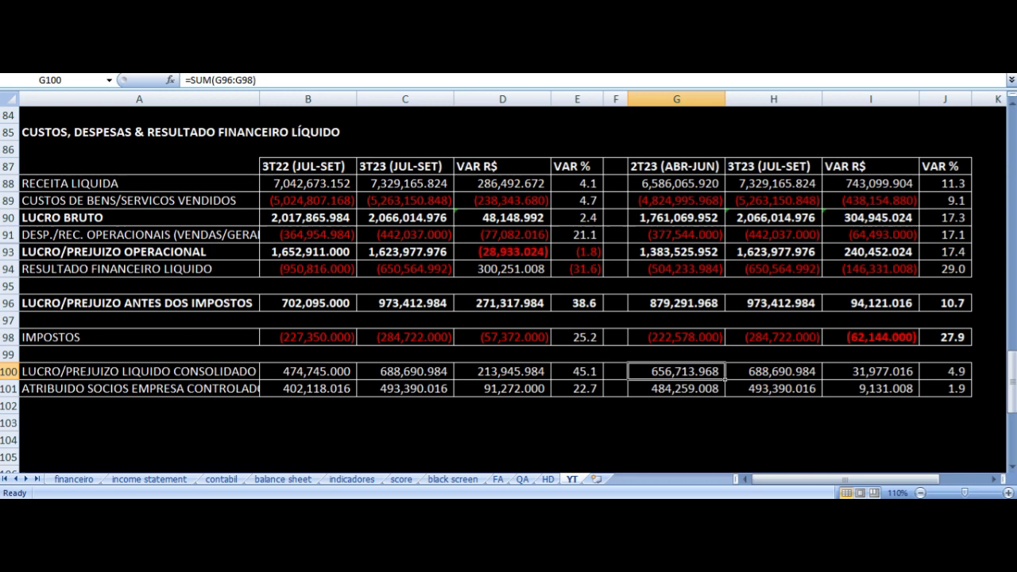
{"action": "key", "text": "Right"}
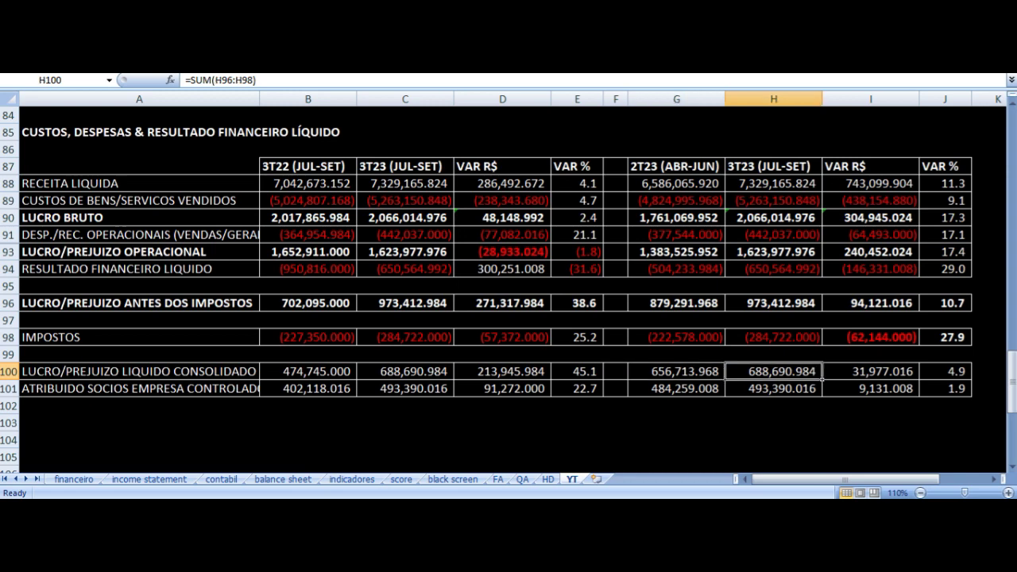
{"action": "left_click", "coordinate": [944, 371]}
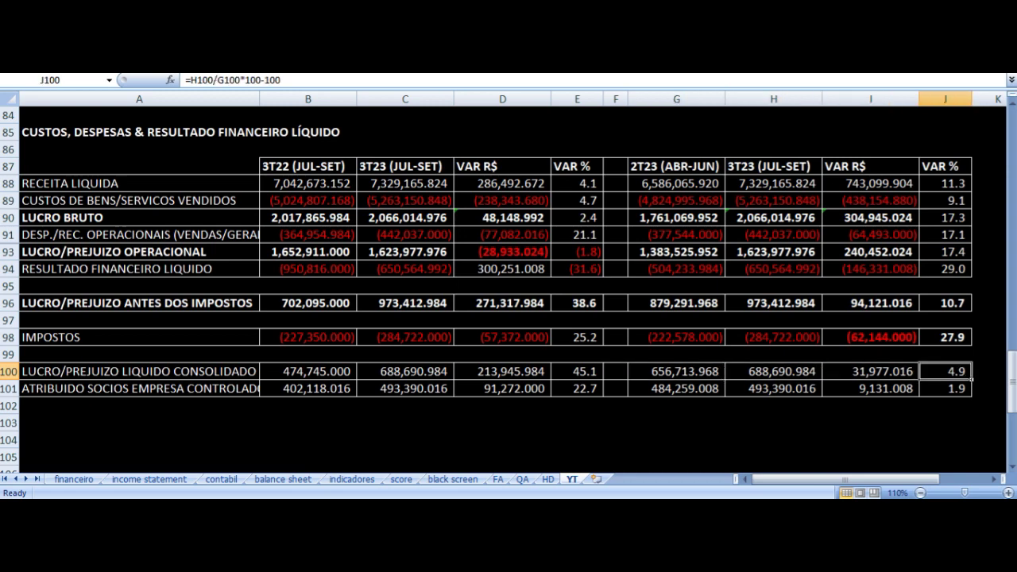
- Examine the net profit attributed to the controlling company's shareholders in 2T23 and 3T23, with its variation columns
{"action": "key", "text": "Down"}
{"action": "key", "text": "Left"}
{"action": "key", "text": "Left"}
{"action": "key", "text": "Left"}
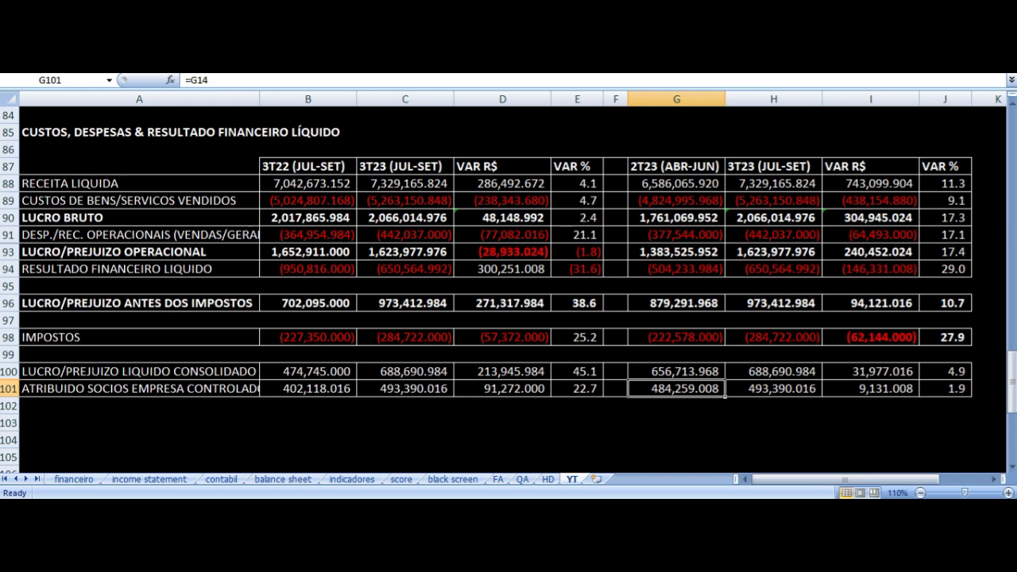
{"action": "key", "text": "Right"}
{"action": "key", "text": "Right"}
{"action": "key", "text": "Right"}
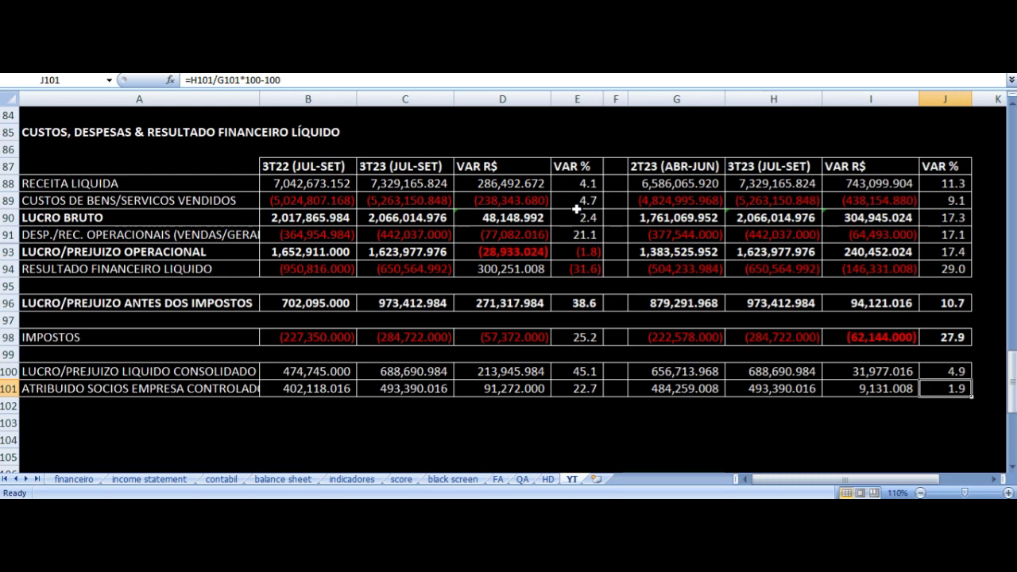
- In the 9M22–9M23 comparison, check VAR % for Receita Liquida and for the profit attributed to the controlling company's shareholders
{"action": "scroll", "coordinate": [576, 212], "scroll_direction": "down", "scroll_amount": 8}
{"action": "scroll", "coordinate": [574, 215], "scroll_direction": "up", "scroll_amount": 2}
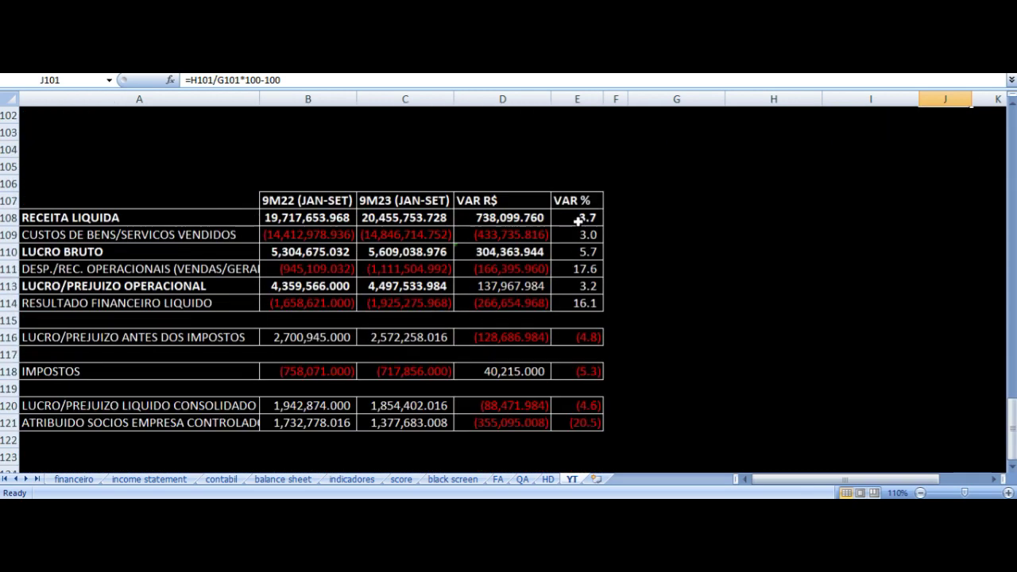
{"action": "left_click", "coordinate": [579, 219]}
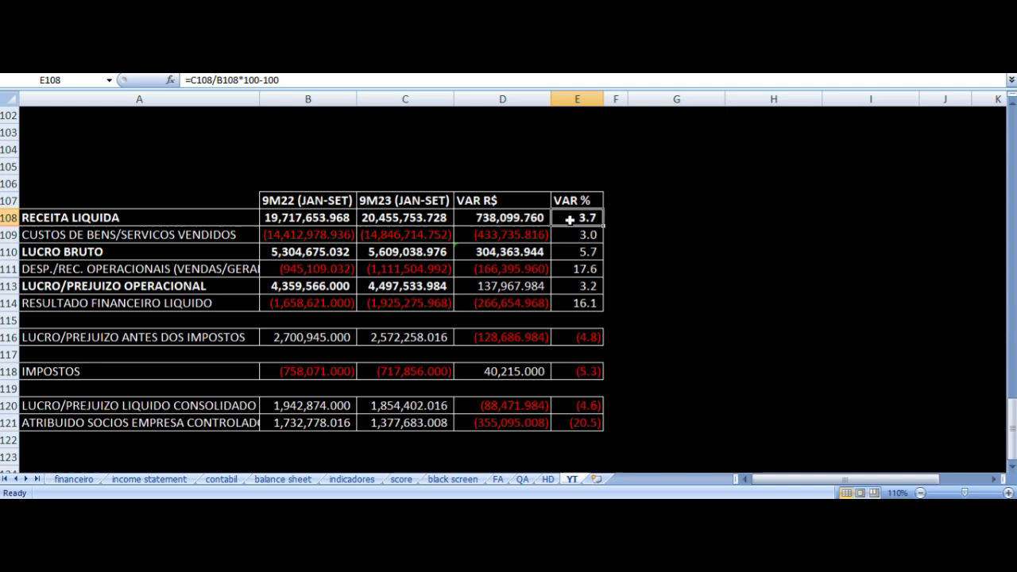
{"action": "scroll", "coordinate": [609, 231], "scroll_direction": "down", "scroll_amount": 1}
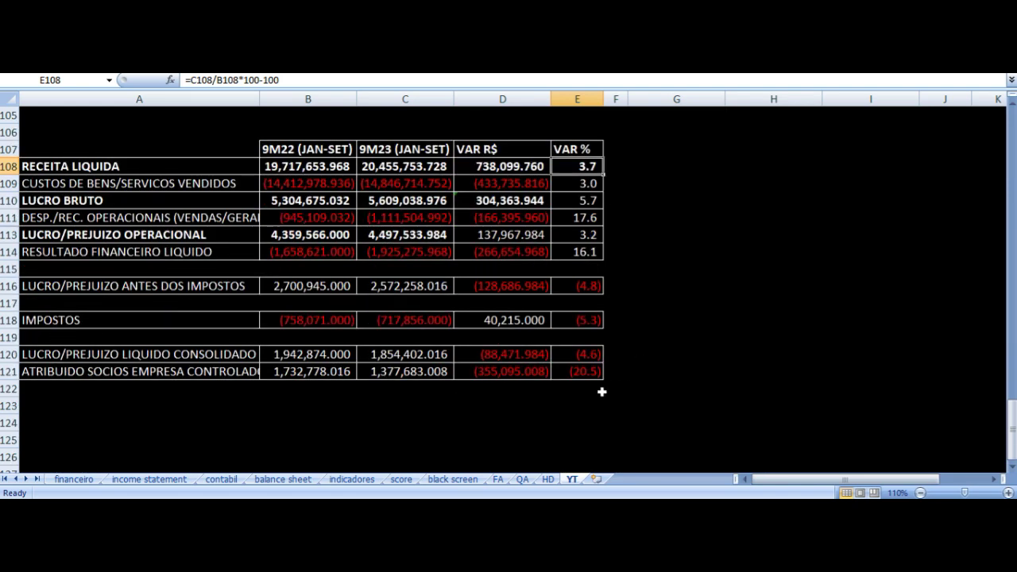
{"action": "left_click", "coordinate": [583, 375]}
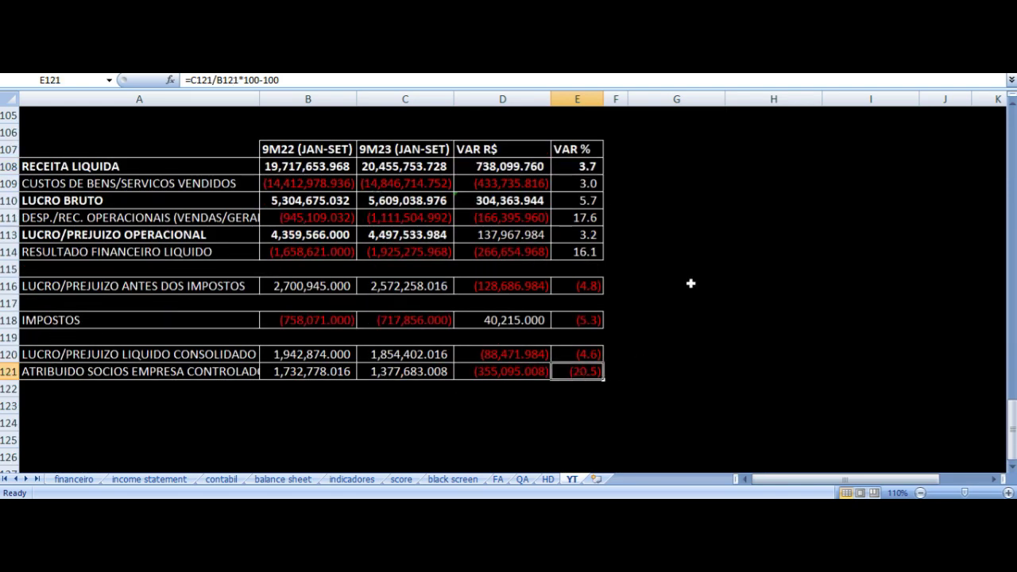
- Check the 9M22–9M23 variation in Receita Liquida and in Custos de Bens/Servicos Vendidos
{"action": "left_click", "coordinate": [589, 166]}
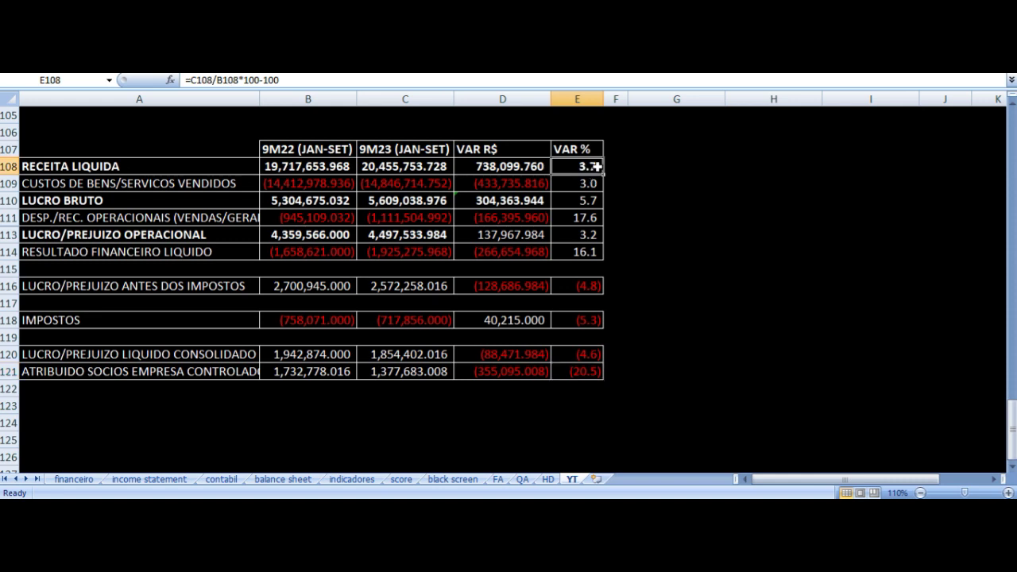
{"action": "key", "text": "Down"}
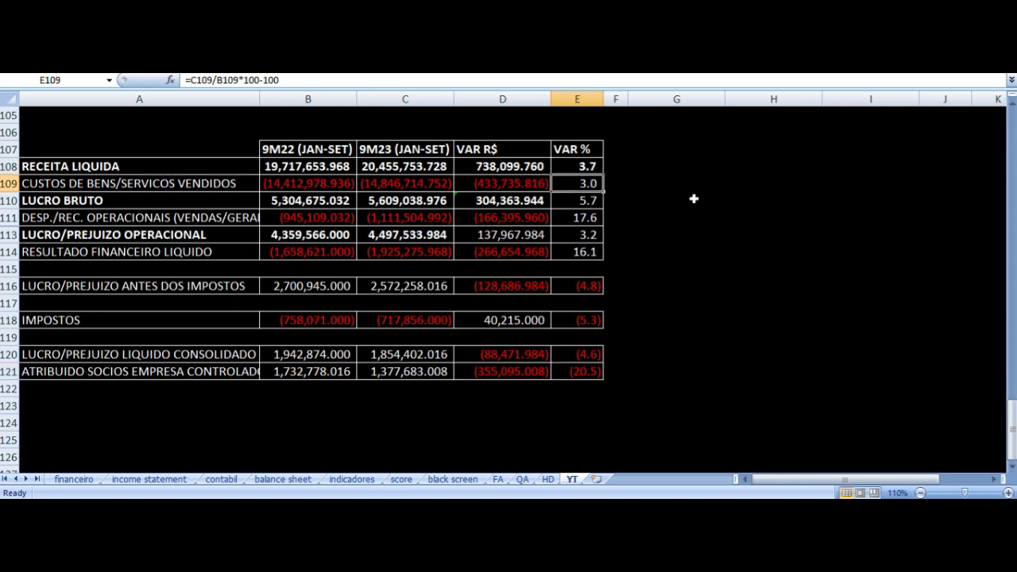
{"action": "key", "text": "Left"}
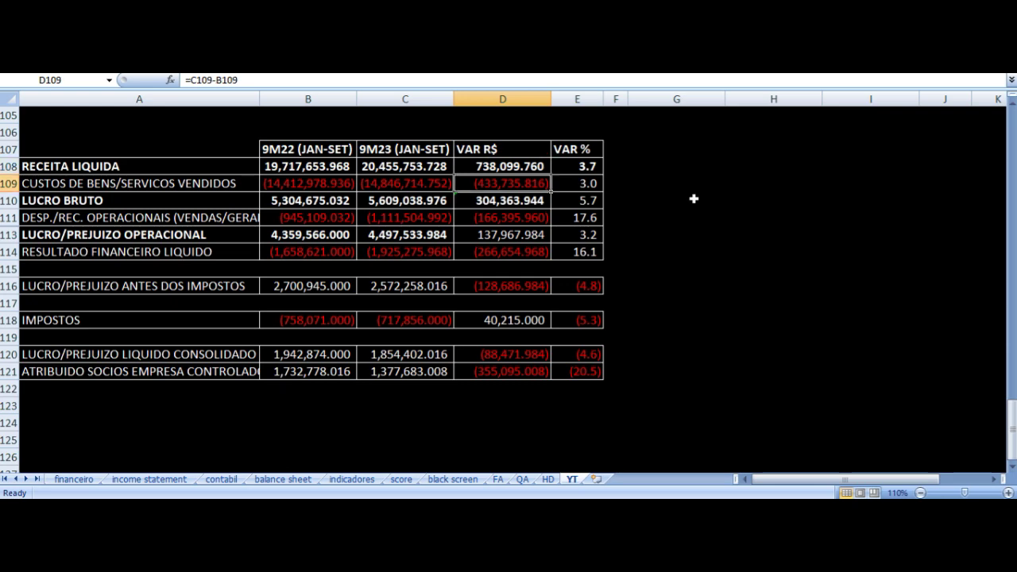
- Compare Lucro Bruto between 9M22 and 9M23, including its VAR R$ and VAR %
{"action": "key", "text": "Down"}
{"action": "key", "text": "Left"}
{"action": "key", "text": "Left"}
{"action": "key", "text": "Left"}
{"action": "key", "text": "Right"}
{"action": "key", "text": "Right"}
{"action": "key", "text": "Right"}
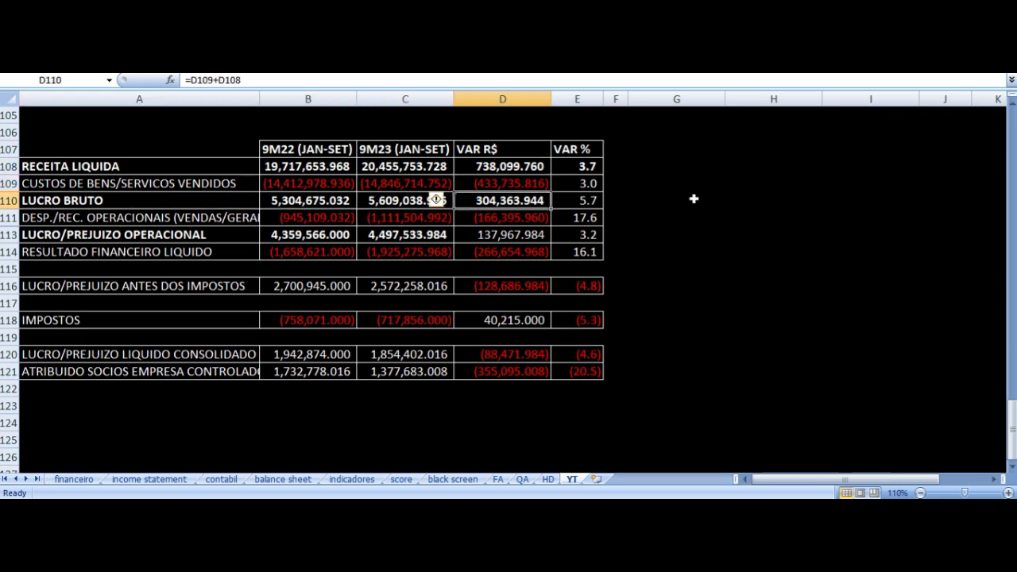
{"action": "key", "text": "Left"}
{"action": "key", "text": "Left"}
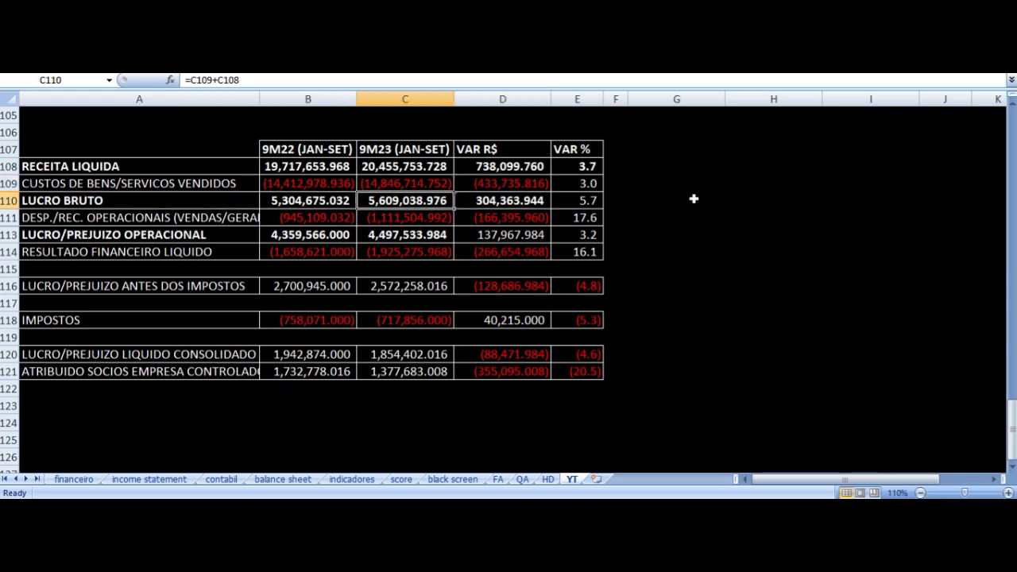
{"action": "key", "text": "Right"}
{"action": "key", "text": "Right"}
{"action": "key", "text": "Right"}
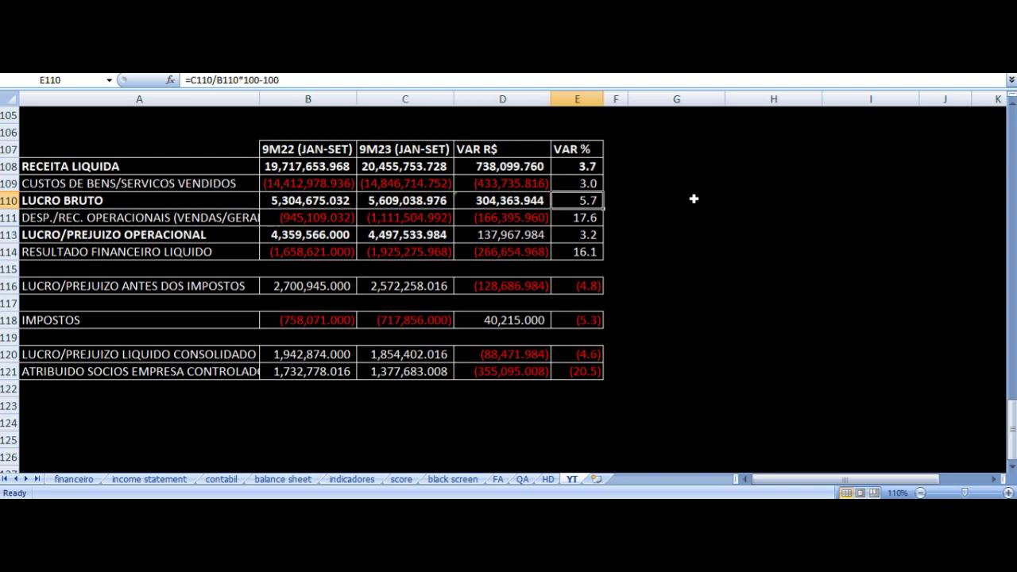
- Examine Desp./Rec. Operacionais across 9M22, 9M23 and their VAR R$ and VAR % columns
{"action": "key", "text": "Down"}
{"action": "key", "text": "Left"}
{"action": "key", "text": "Left"}
{"action": "key", "text": "Left"}
{"action": "key", "text": "Left"}
{"action": "key", "text": "Right"}
{"action": "key", "text": "Left"}
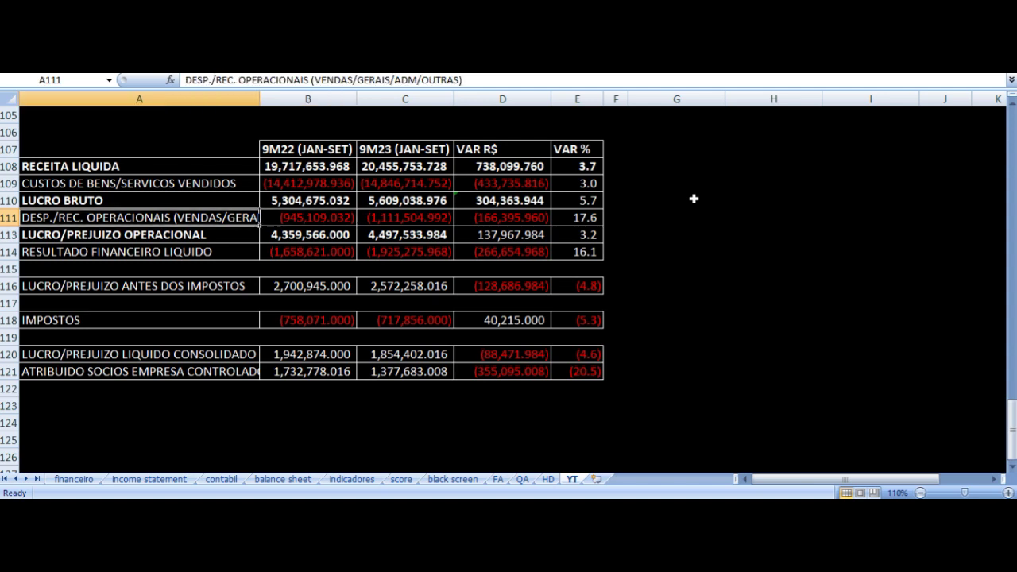
{"action": "key", "text": "Right"}
{"action": "key", "text": "Right"}
{"action": "key", "text": "Right"}
{"action": "key", "text": "Right"}
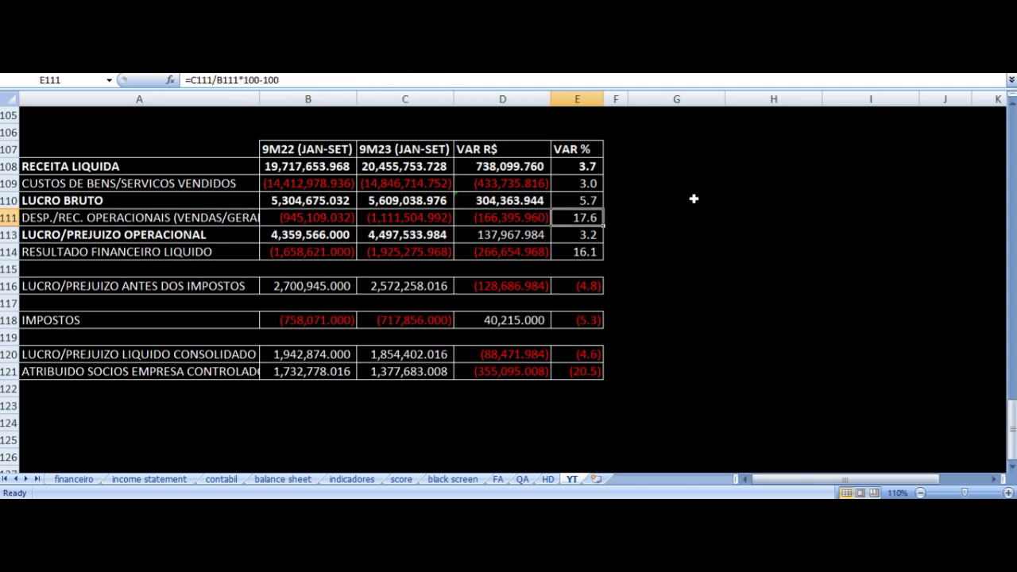
{"action": "key", "text": "Left"}
{"action": "key", "text": "Left"}
{"action": "key", "text": "Left"}
{"action": "key", "text": "Right"}
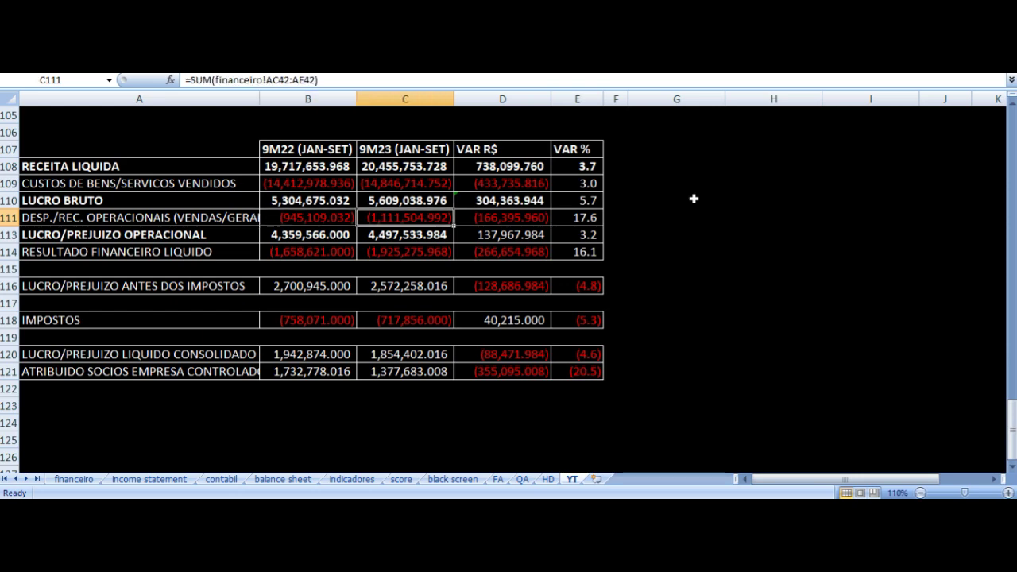
{"action": "key", "text": "Right"}
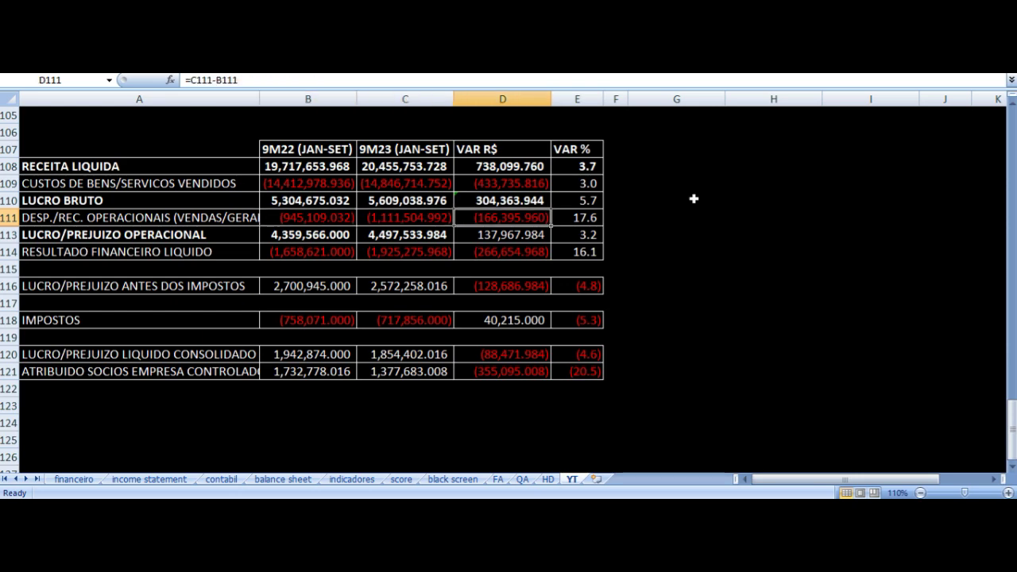
- Review Lucro/Prejuizo Operacional in 9M22 and 9M23, with its VAR R$ and VAR %
{"action": "key", "text": "Down"}
{"action": "key", "text": "Left"}
{"action": "key", "text": "Left"}
{"action": "key", "text": "Left"}
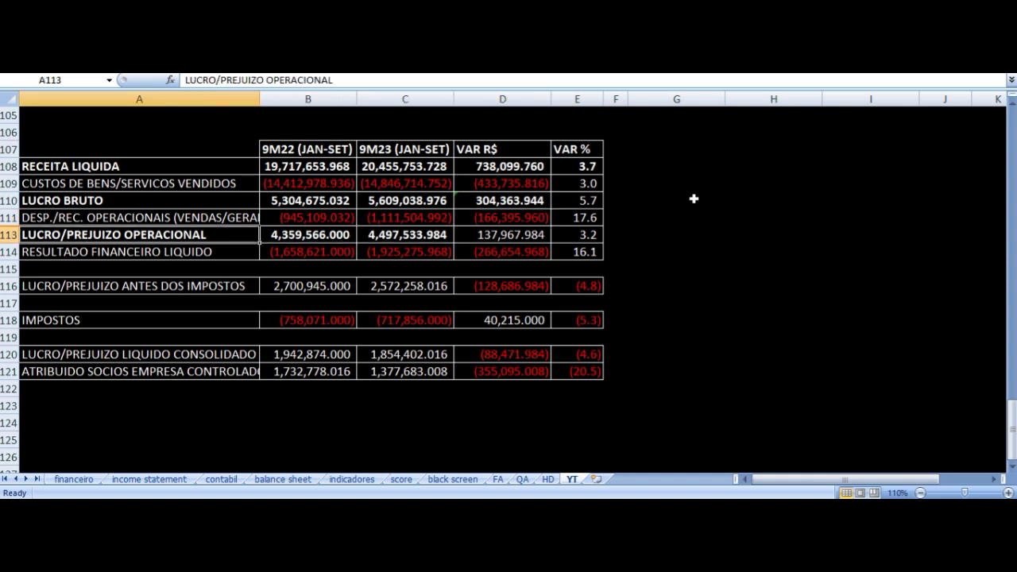
{"action": "key", "text": "Right"}
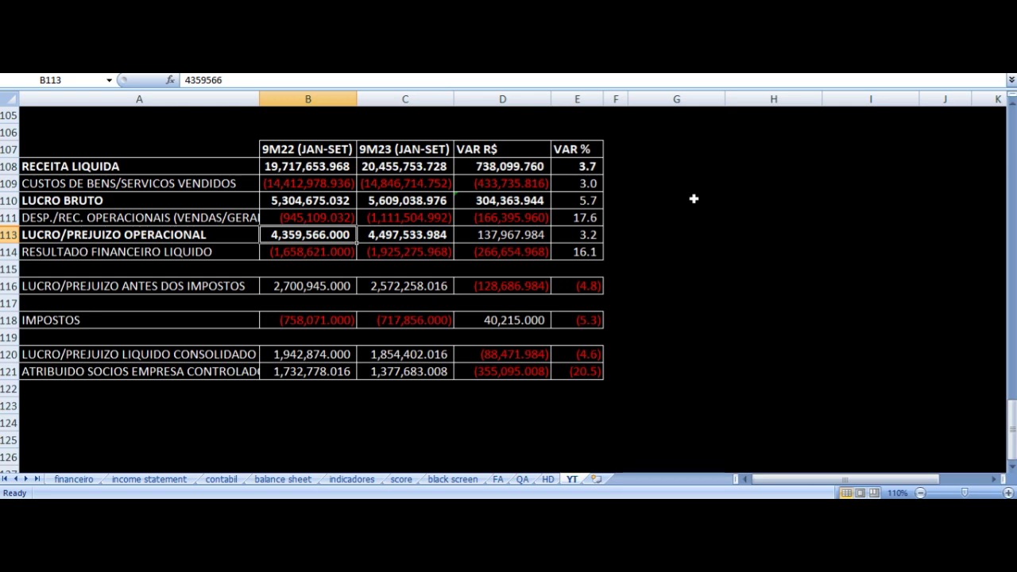
{"action": "key", "text": "Right"}
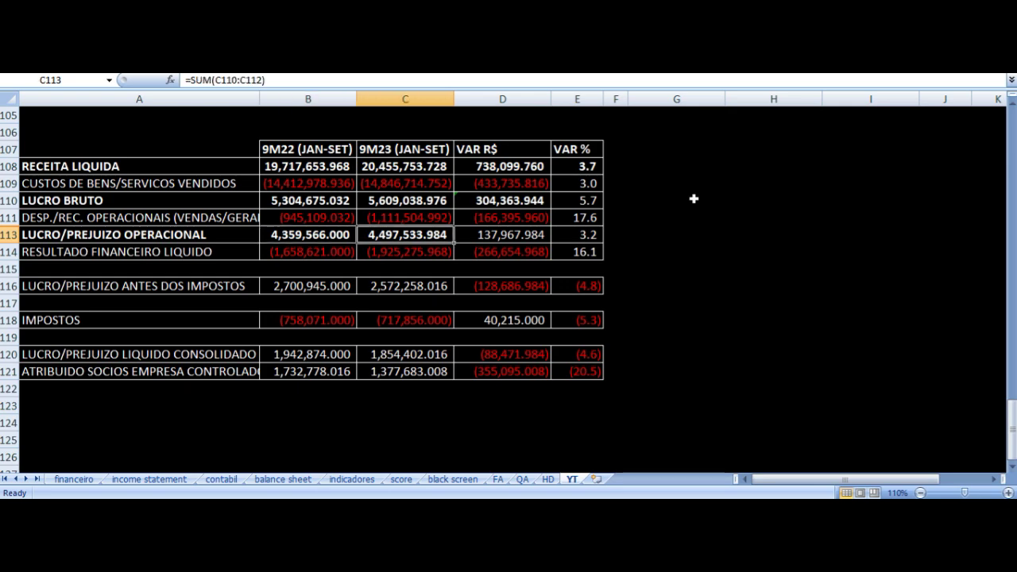
{"action": "key", "text": "Right"}
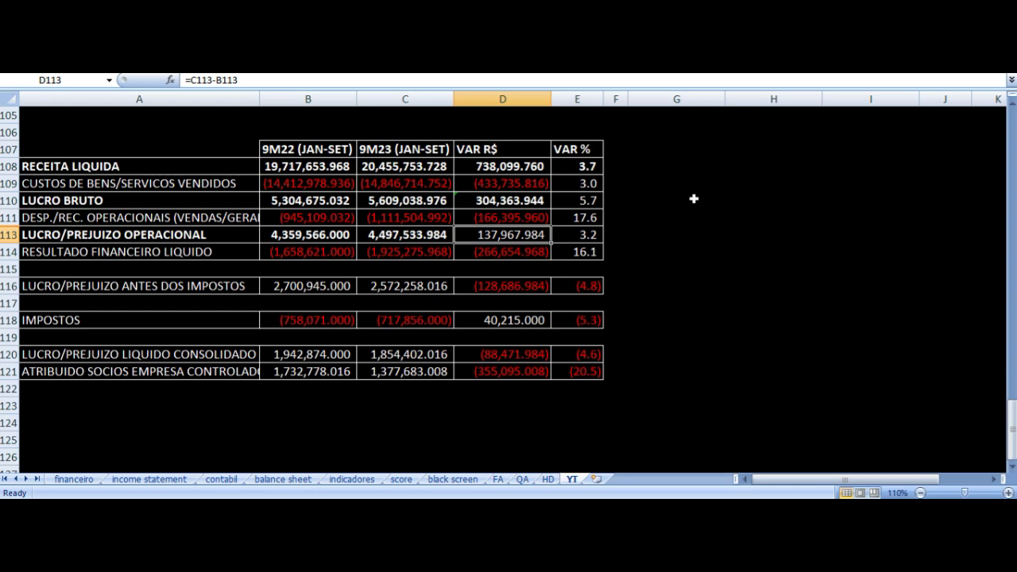
{"action": "key", "text": "Right"}
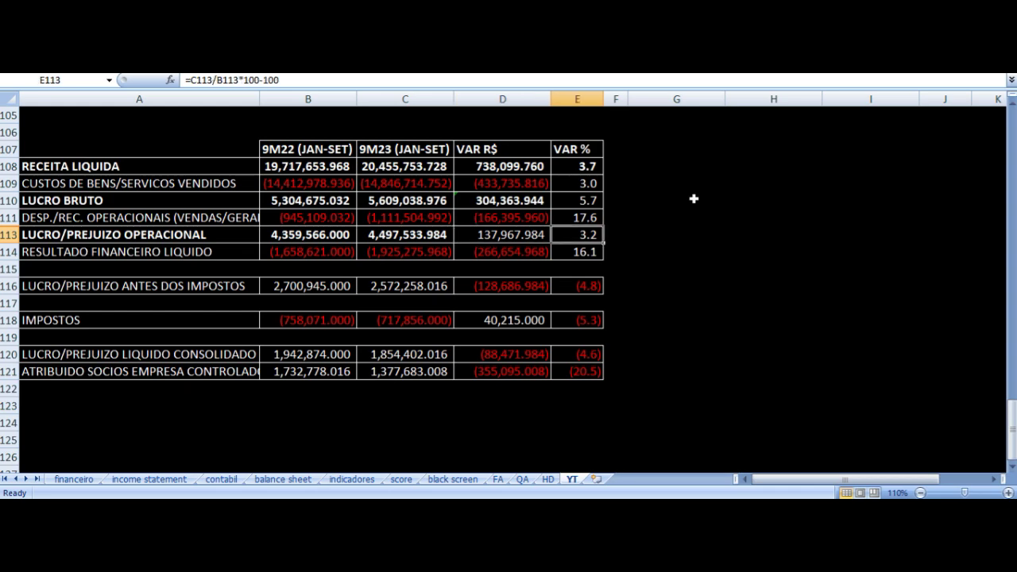
- Compare Resultado Financeiro Liquido between 9M22 and 9M23, including its VAR R$
{"action": "key", "text": "Left"}
{"action": "key", "text": "Left"}
{"action": "key", "text": "Down"}
{"action": "key", "text": "Down"}
{"action": "key", "text": "Up"}
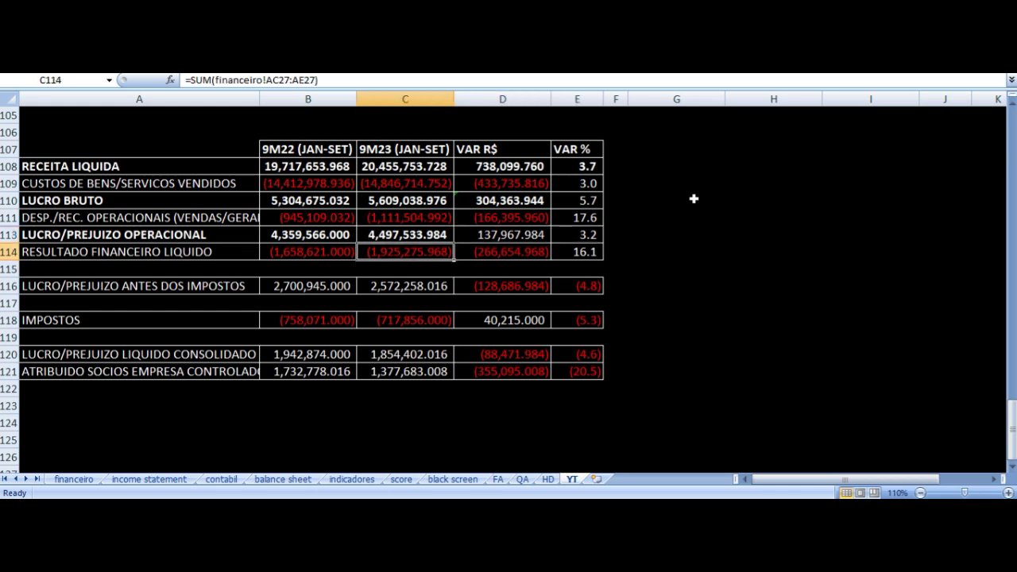
{"action": "key", "text": "Left"}
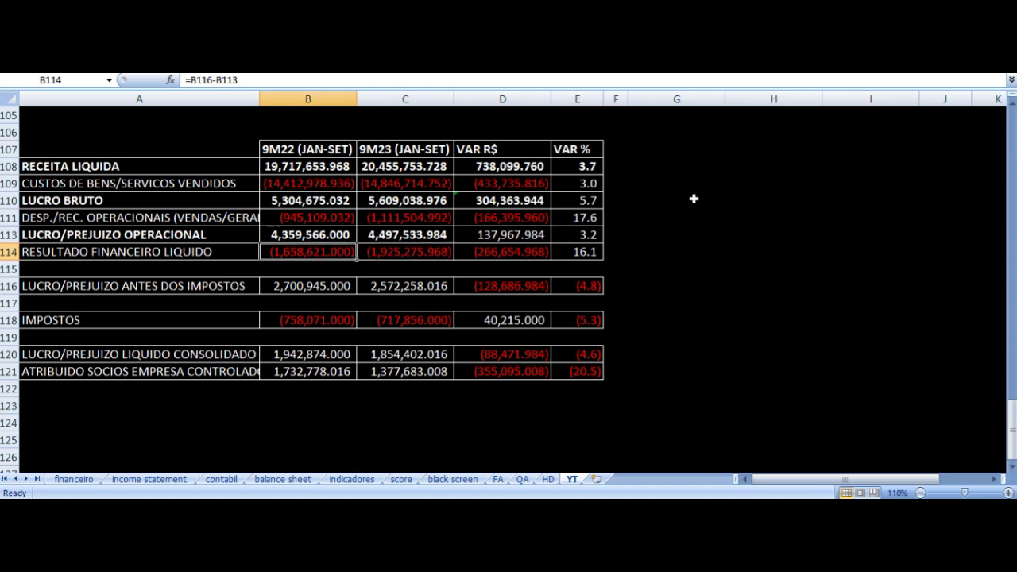
{"action": "key", "text": "Right"}
{"action": "key", "text": "Right"}
{"action": "key", "text": "Right"}
{"action": "key", "text": "Left"}
{"action": "key", "text": "Left"}
{"action": "key", "text": "Left"}
{"action": "key", "text": "Left"}
{"action": "key", "text": "Right"}
{"action": "key", "text": "Right"}
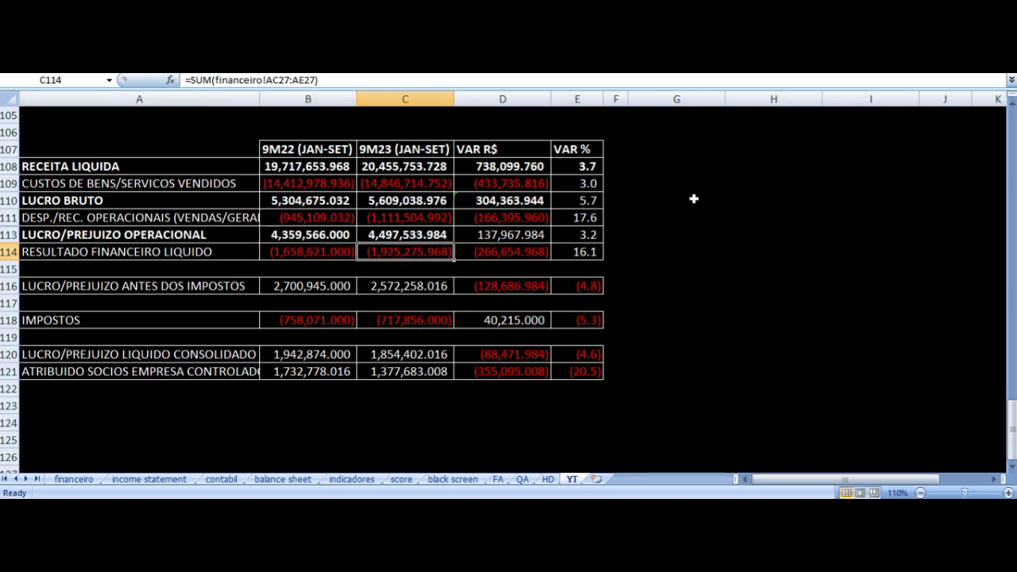
{"action": "key", "text": "Right"}
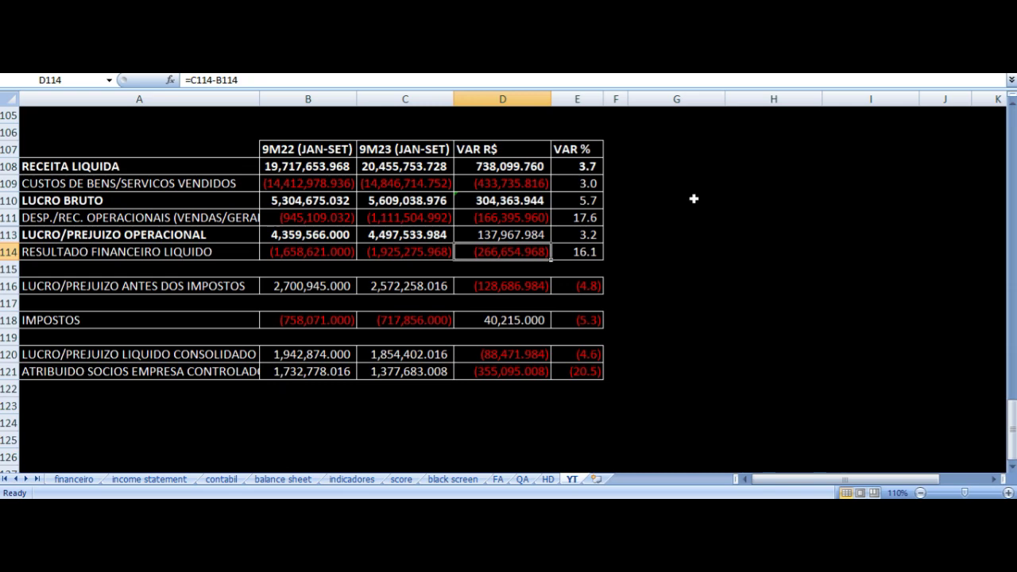
- Review Lucro/Prejuizo Antes dos Impostos in 9M22 and 9M23, along with its VAR R$ and VAR %
{"action": "key", "text": "Down"}
{"action": "key", "text": "Down"}
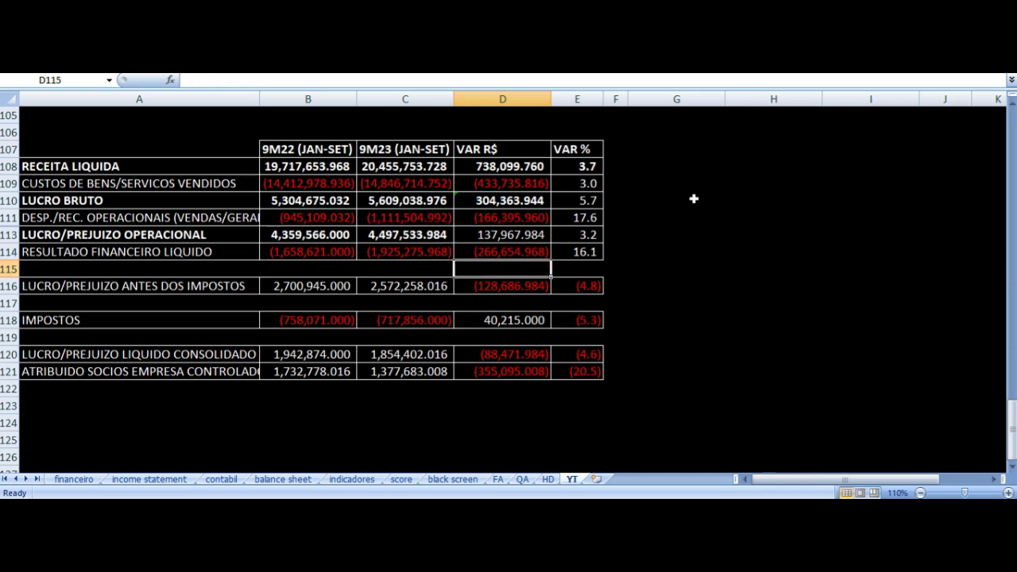
{"action": "key", "text": "Left"}
{"action": "key", "text": "Left"}
{"action": "key", "text": "Left"}
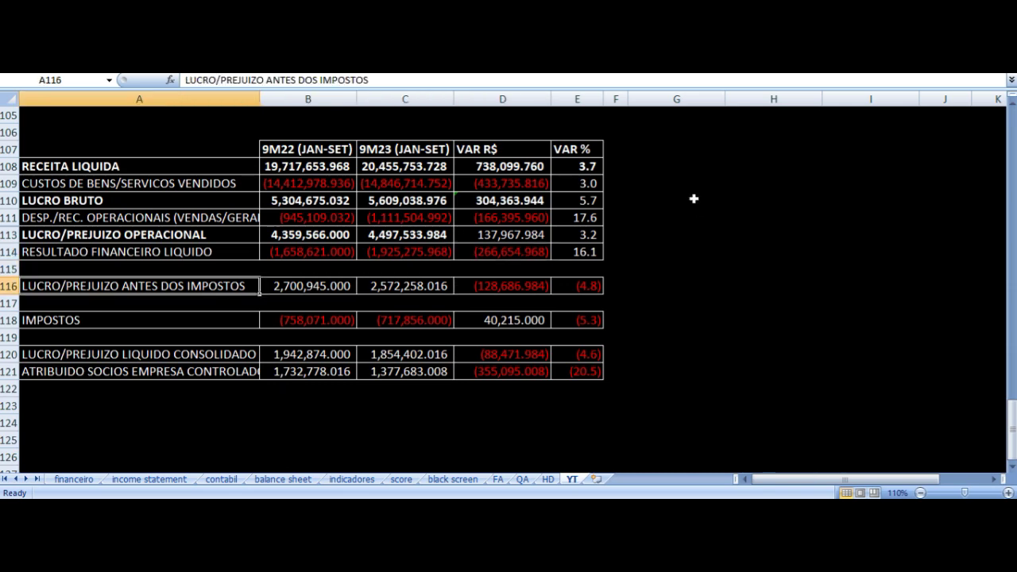
{"action": "key", "text": "Right"}
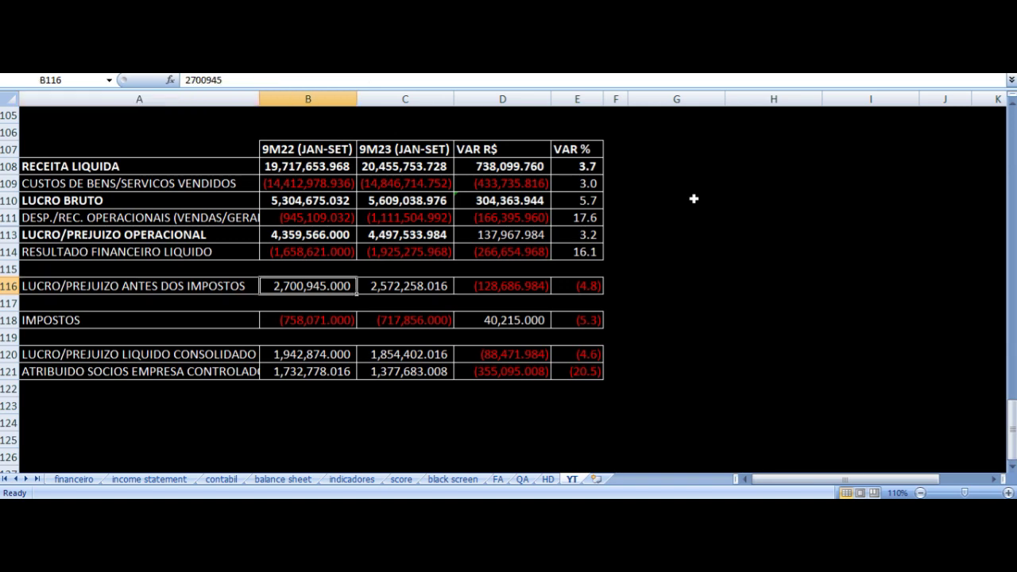
{"action": "key", "text": "Right"}
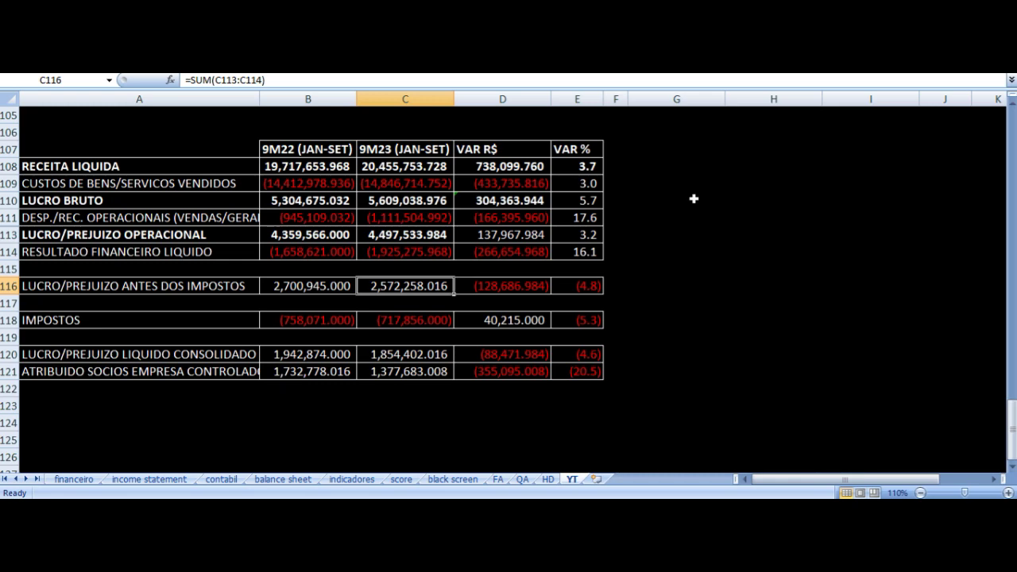
{"action": "key", "text": "Right"}
{"action": "key", "text": "Right"}
- Examine the Impostos row for 9M22 and 9M23 and its variation in R$
{"action": "key", "text": "Down"}
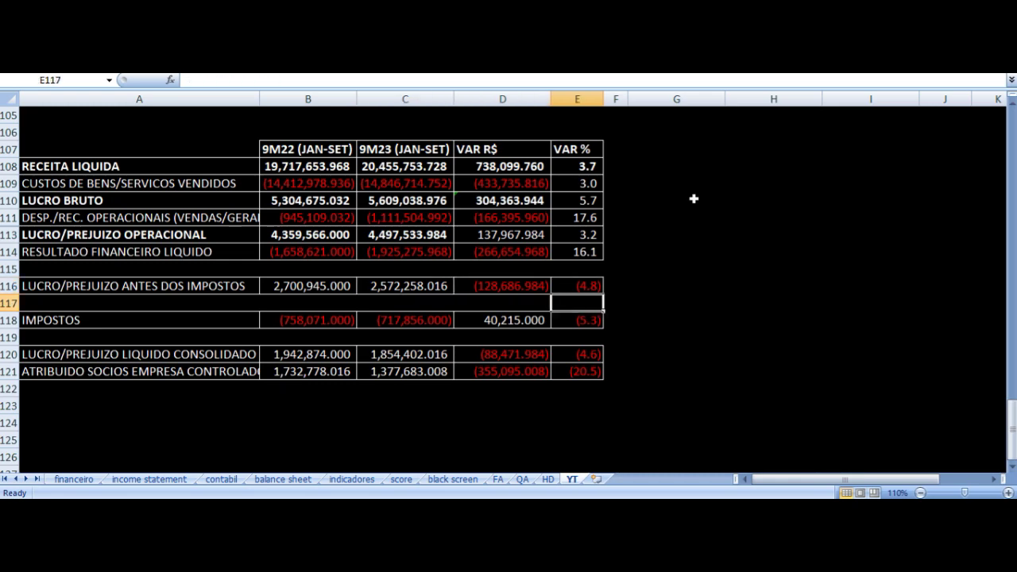
{"action": "key", "text": "Left"}
{"action": "key", "text": "Left"}
{"action": "key", "text": "Left"}
{"action": "key", "text": "Left"}
{"action": "key", "text": "Down"}
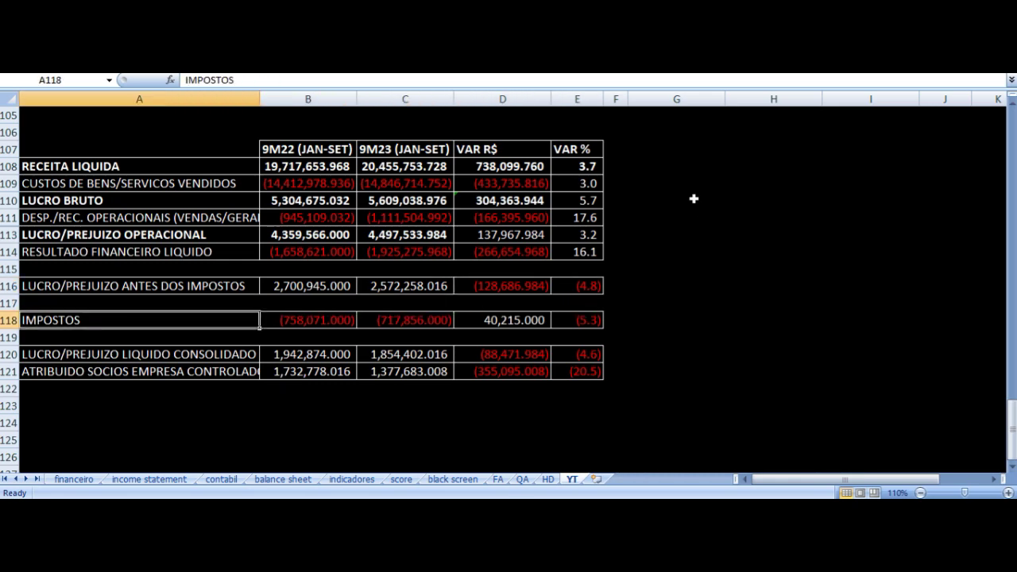
{"action": "key", "text": "Right"}
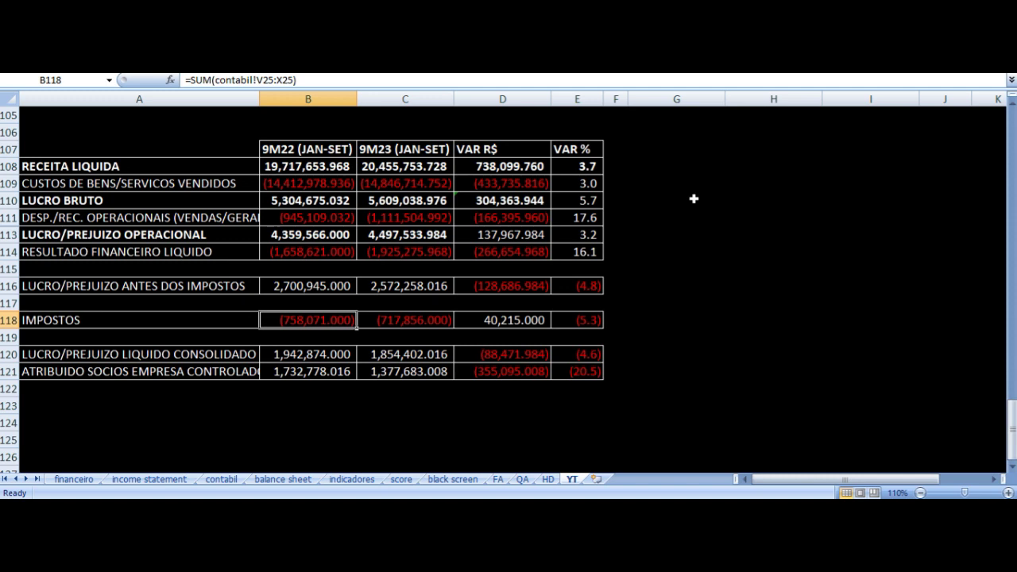
{"action": "key", "text": "Left"}
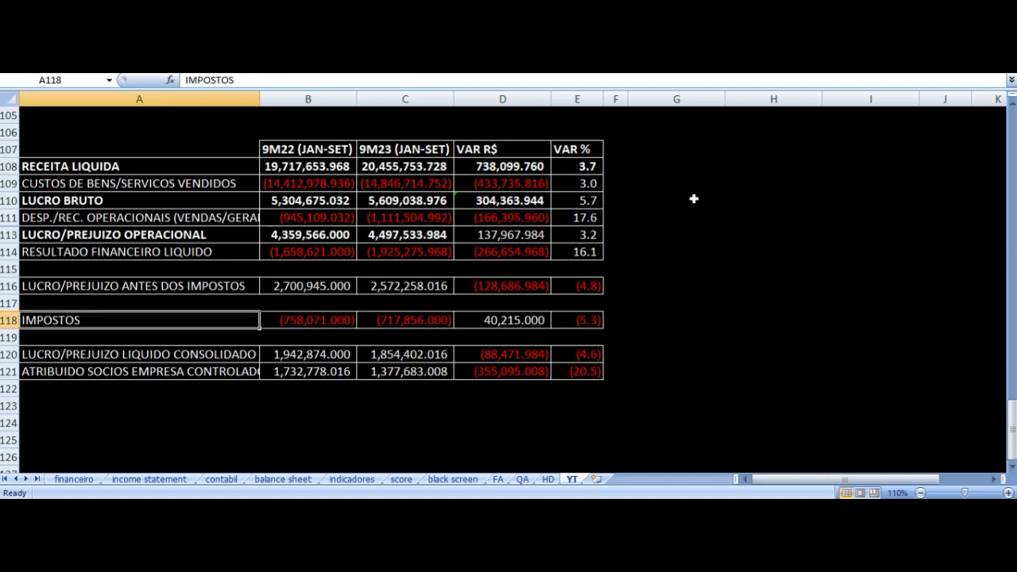
{"action": "key", "text": "Right"}
{"action": "key", "text": "Right"}
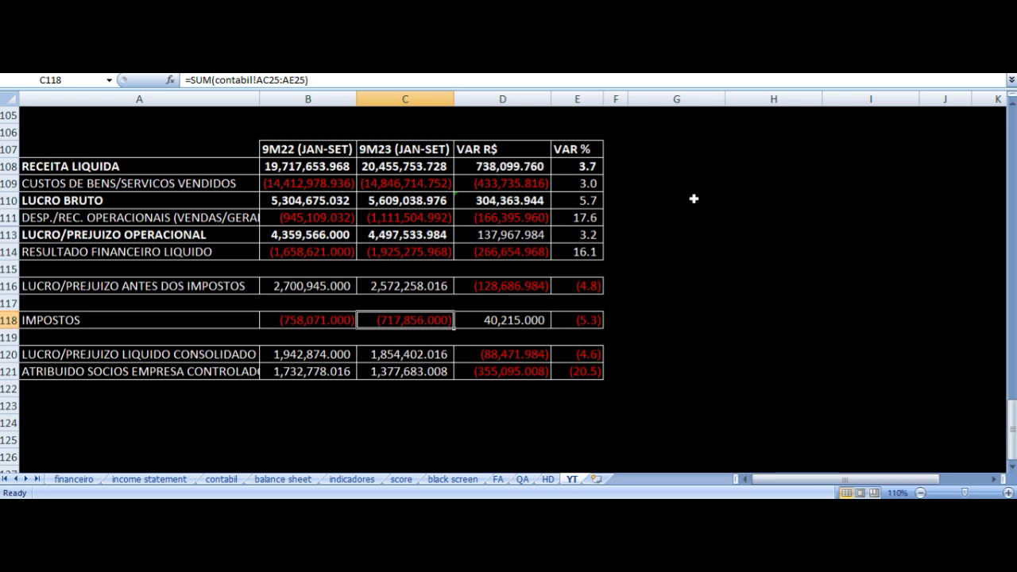
{"action": "key", "text": "Right"}
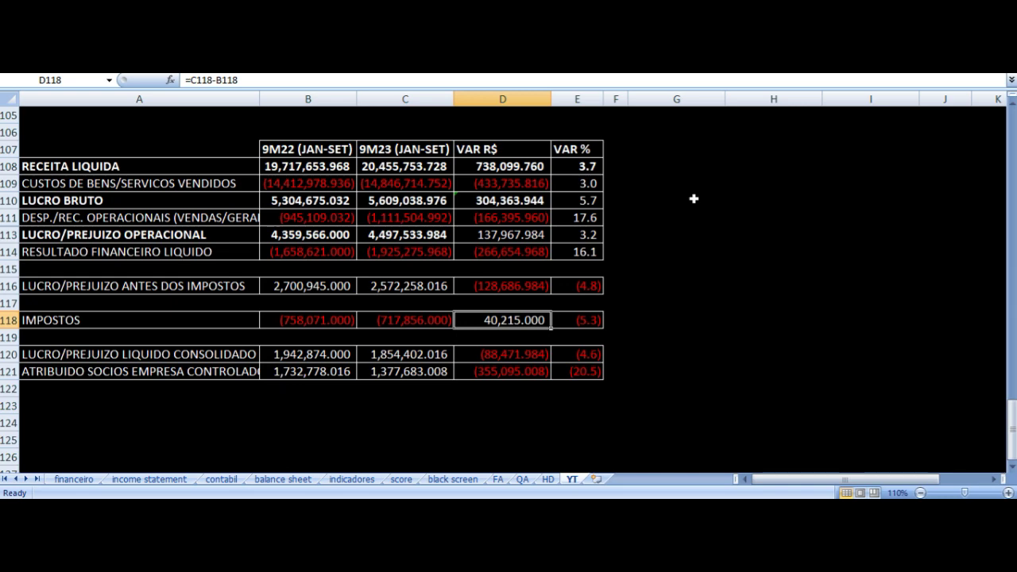
- Check Lucro/Prejuizo Liquido Consolidado for 9M22 and 9M23, with its VAR R$ and VAR %
{"action": "key", "text": "Down"}
{"action": "key", "text": "Down"}
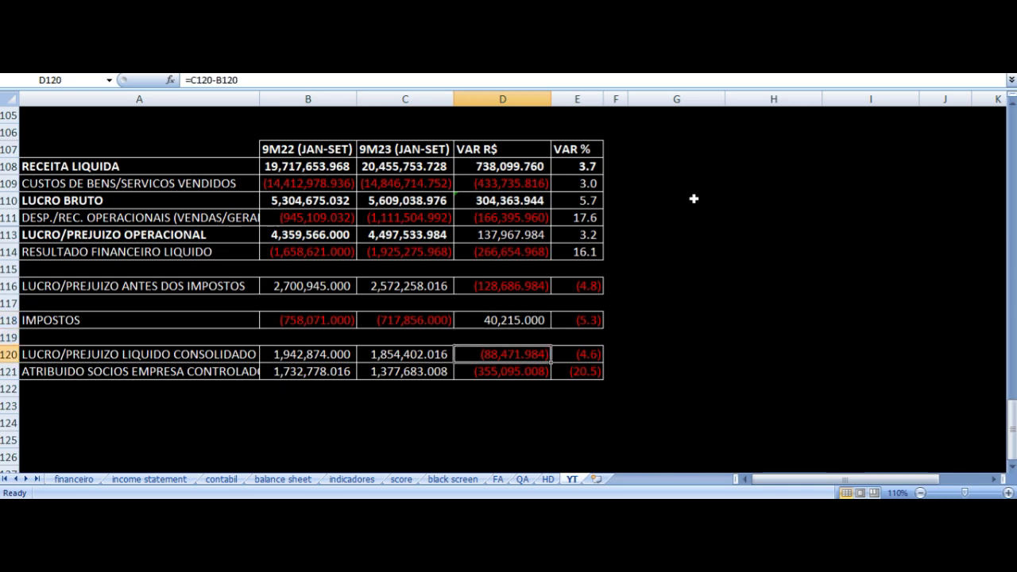
{"action": "key", "text": "Left"}
{"action": "key", "text": "Left"}
{"action": "key", "text": "Left"}
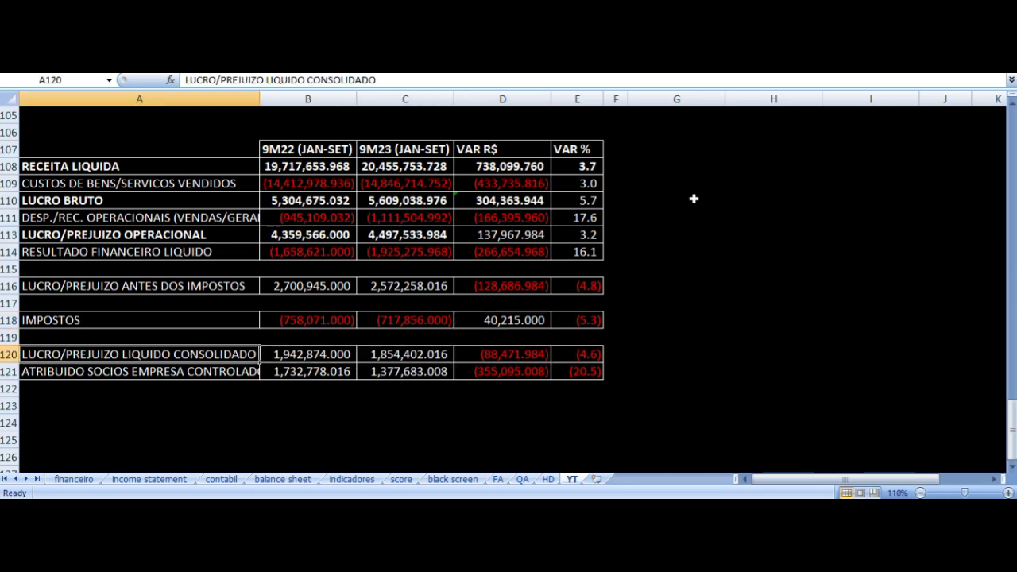
{"action": "key", "text": "Right"}
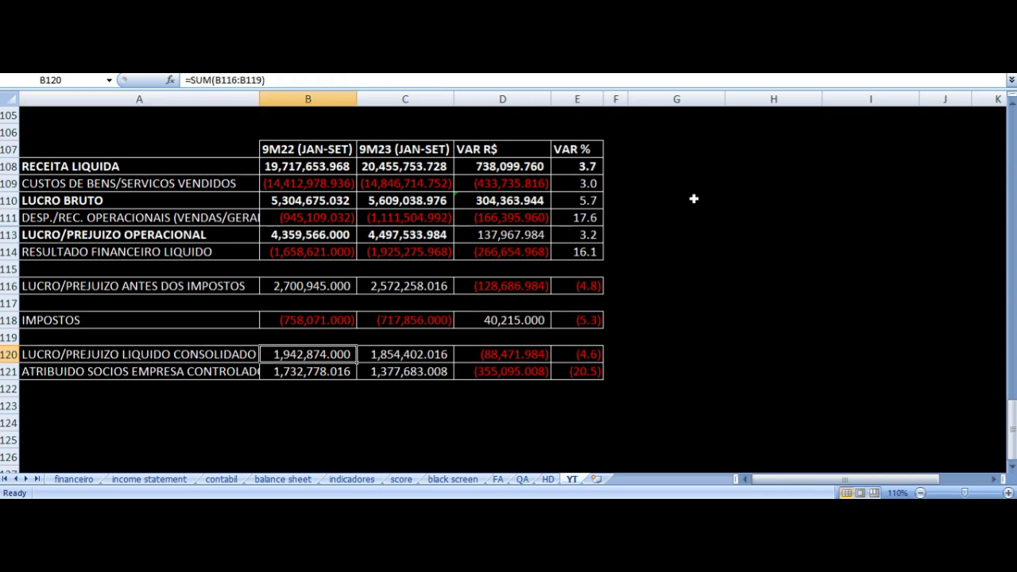
{"action": "key", "text": "Right"}
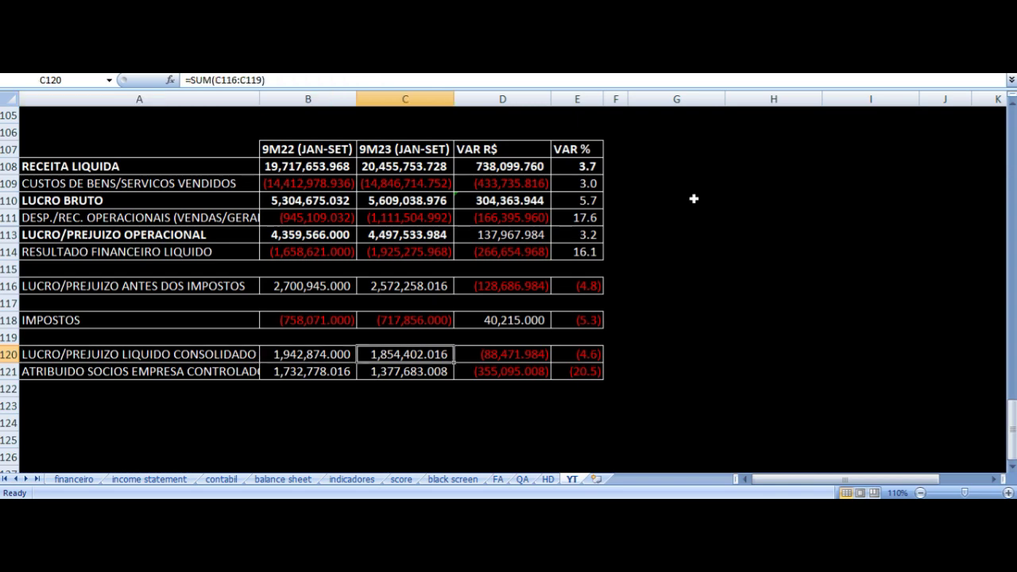
{"action": "key", "text": "Right"}
{"action": "key", "text": "Right"}
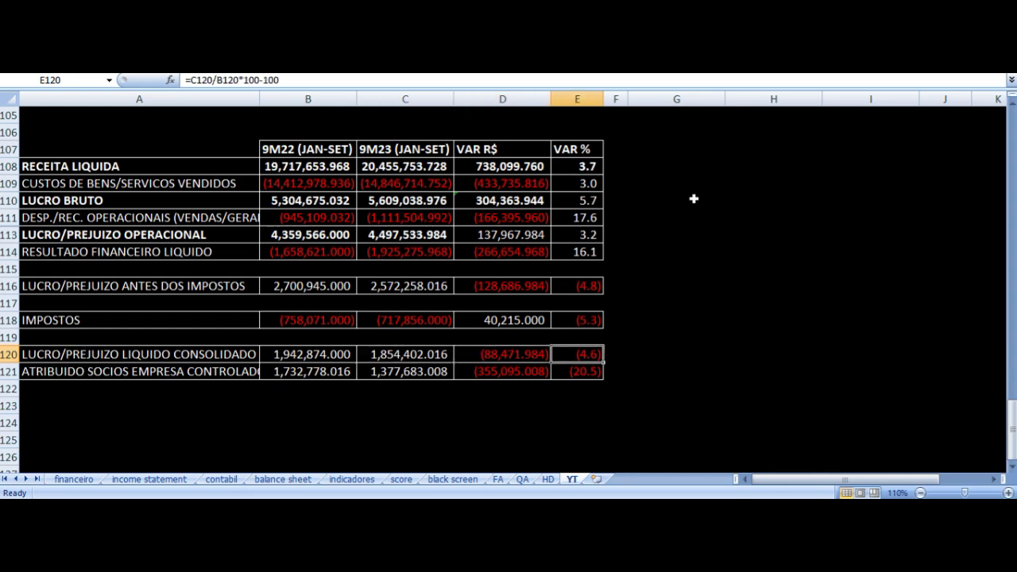
{"action": "key", "text": "Left"}
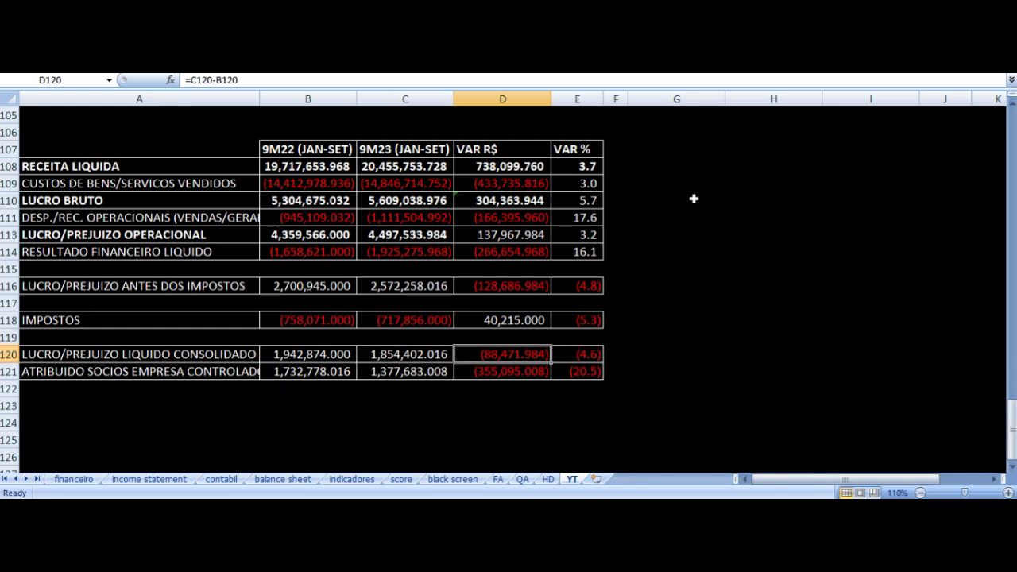
- Compare the profit in Atribuido Socios Empresa Controladora between 9M22 and 9M23, including its VAR R$ and VAR %
{"action": "key", "text": "Down"}
{"action": "key", "text": "Left"}
{"action": "key", "text": "Left"}
{"action": "key", "text": "Left"}
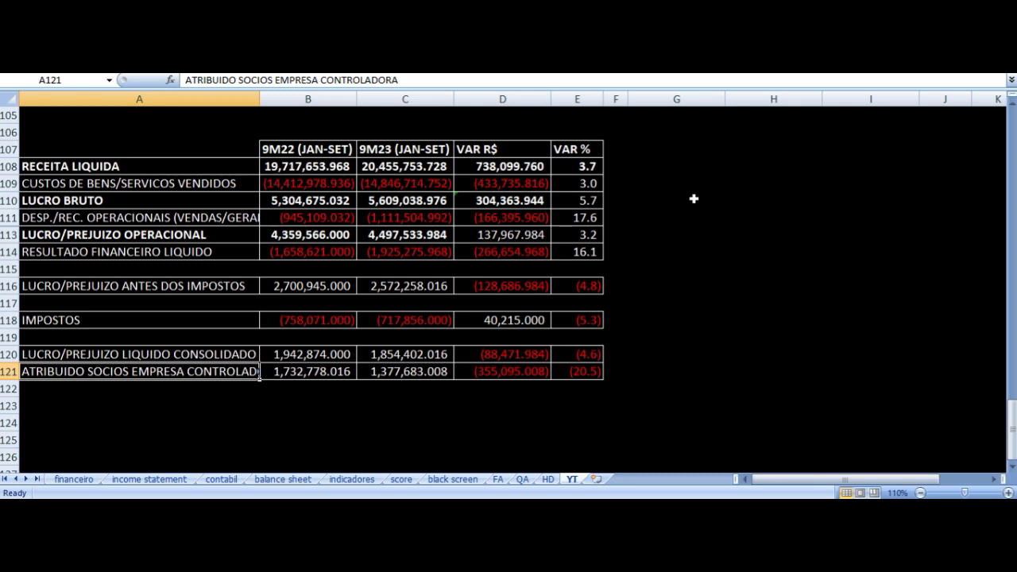
{"action": "key", "text": "Right"}
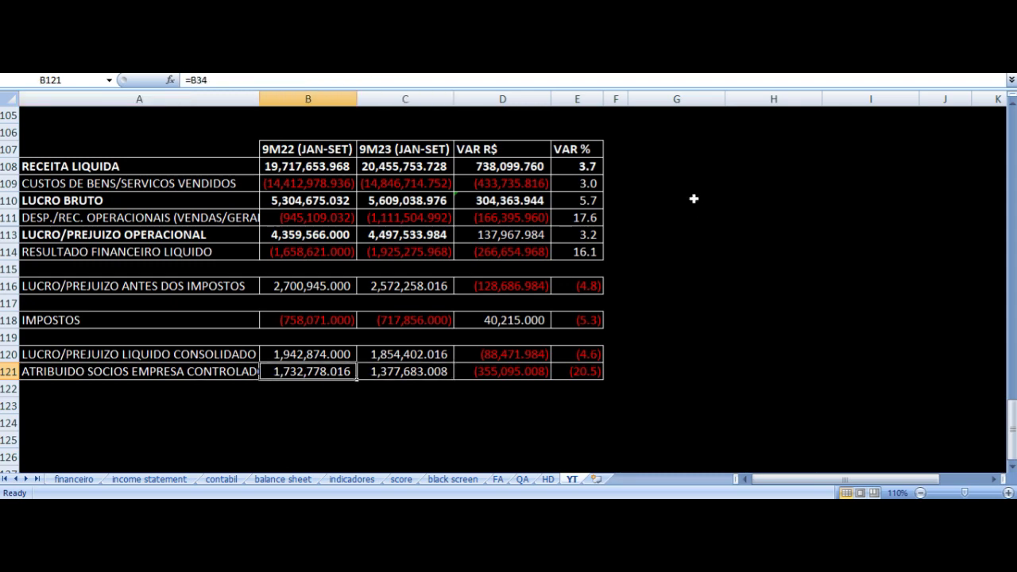
{"action": "key", "text": "Right"}
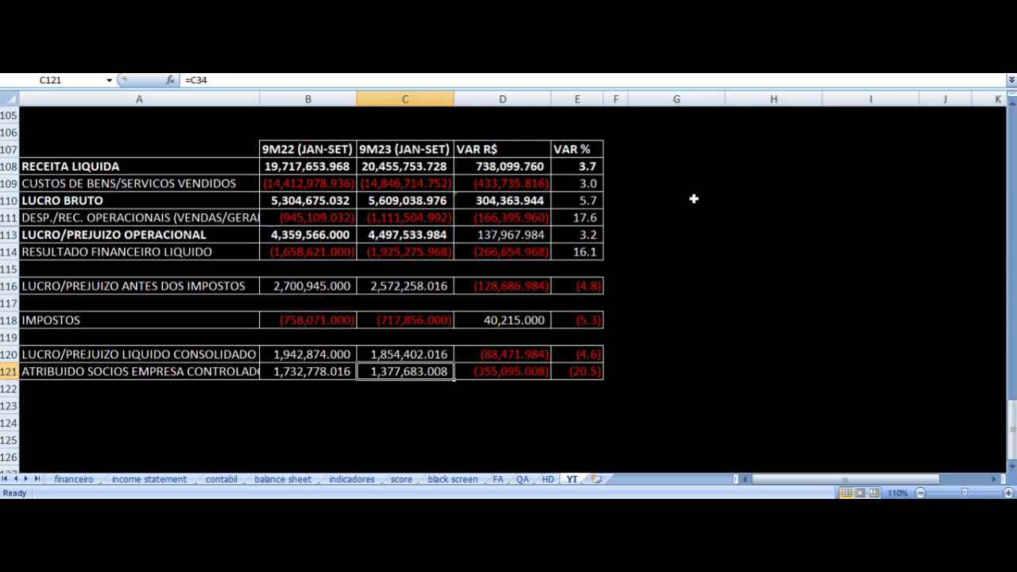
{"action": "key", "text": "Right"}
{"action": "key", "text": "Right"}
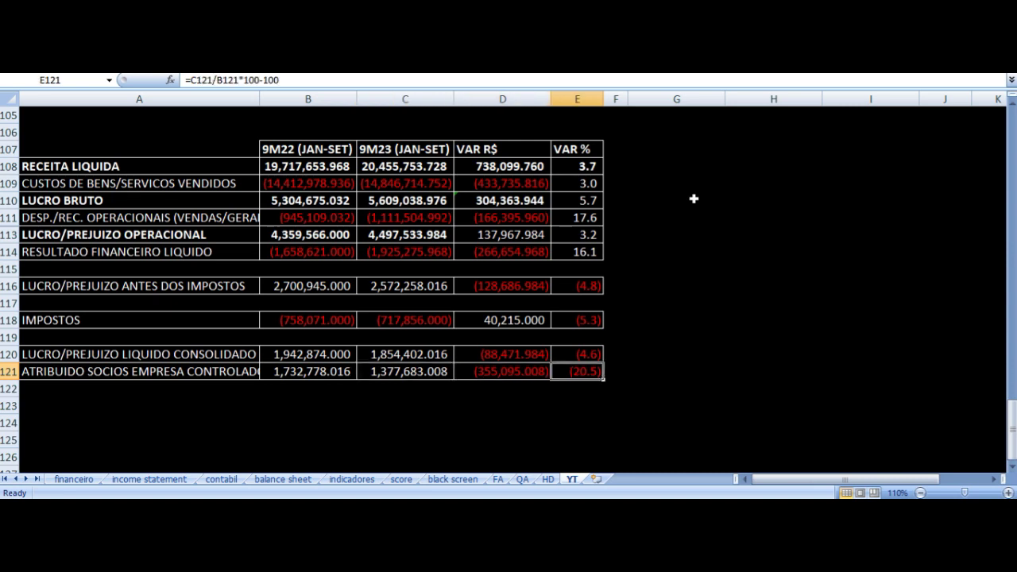
- Go back over the Lucro/Prejuizo Liquido Consolidado row from its label through to VAR %
{"action": "key", "text": "Up"}
{"action": "key", "text": "Left"}
{"action": "key", "text": "Left"}
{"action": "key", "text": "Left"}
{"action": "key", "text": "Left"}
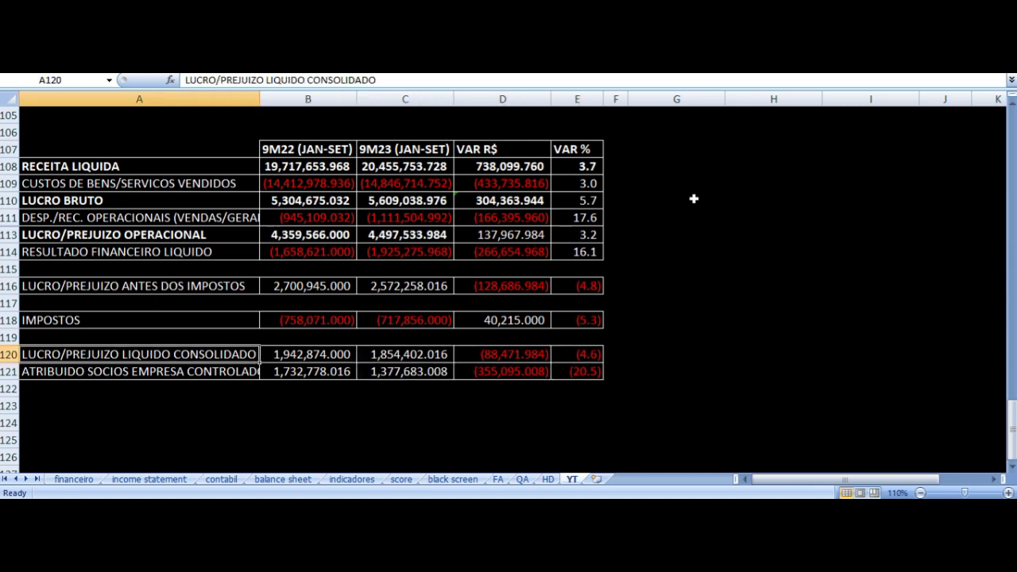
{"action": "key", "text": "Right"}
{"action": "key", "text": "Right"}
{"action": "key", "text": "Right"}
{"action": "key", "text": "Right"}
- Recheck the Atribuido Socios Empresa Controladora row from its label through to VAR R$
{"action": "key", "text": "Down"}
{"action": "key", "text": "Left"}
{"action": "key", "text": "Left"}
{"action": "key", "text": "Left"}
{"action": "key", "text": "Left"}
{"action": "key", "text": "Right"}
{"action": "key", "text": "Right"}
{"action": "key", "text": "Right"}
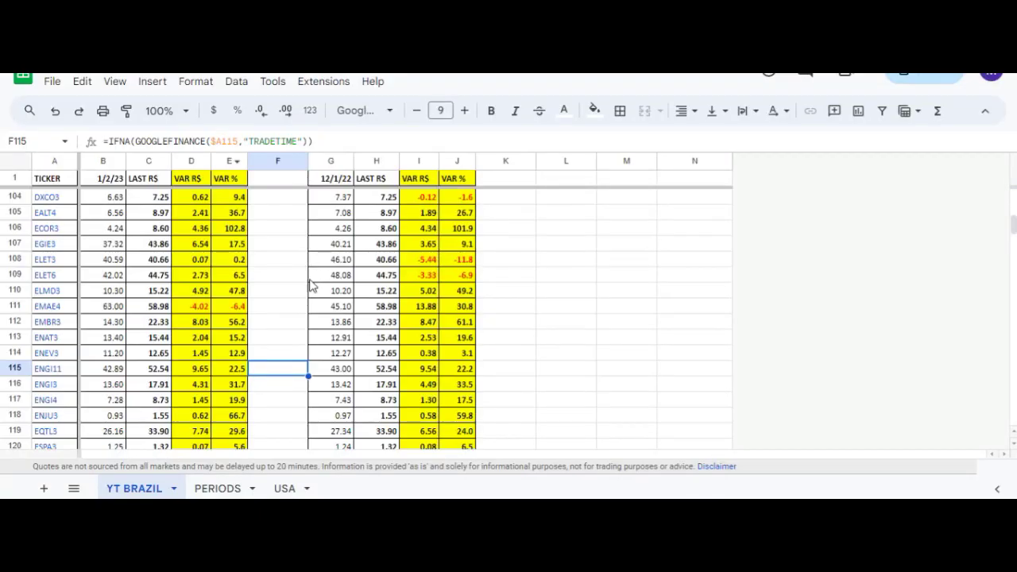
- Switch to the YT BRAZIL quotes sheet in Google Sheets and locate the ENGI11, ENGI3 and ENGI4 tickers
{"action": "key", "text": "Left"}
{"action": "key", "text": "Left"}
{"action": "key", "text": "Left"}
{"action": "key", "text": "Left"}
{"action": "key", "text": "Left"}
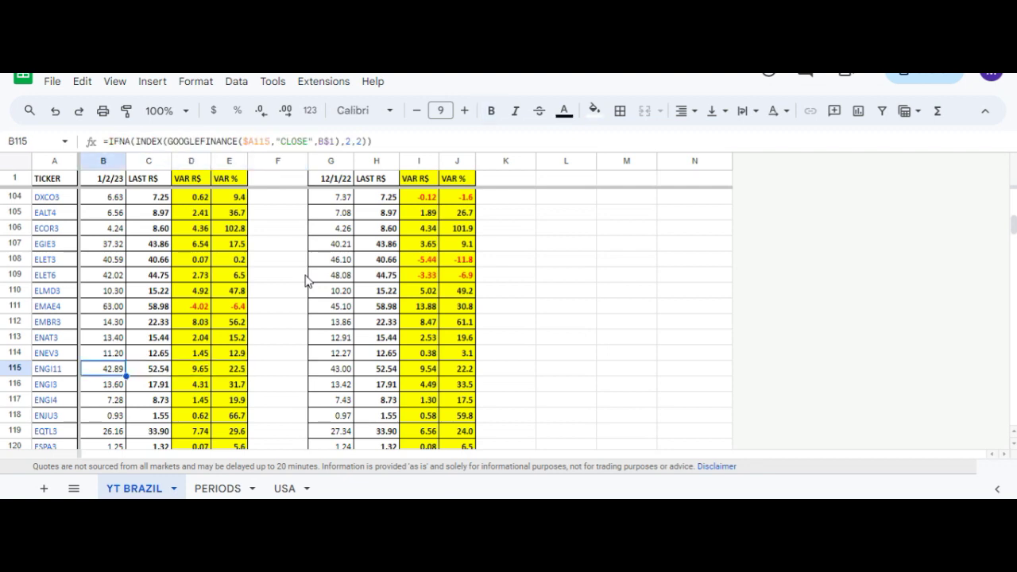
{"action": "key", "text": "Down"}
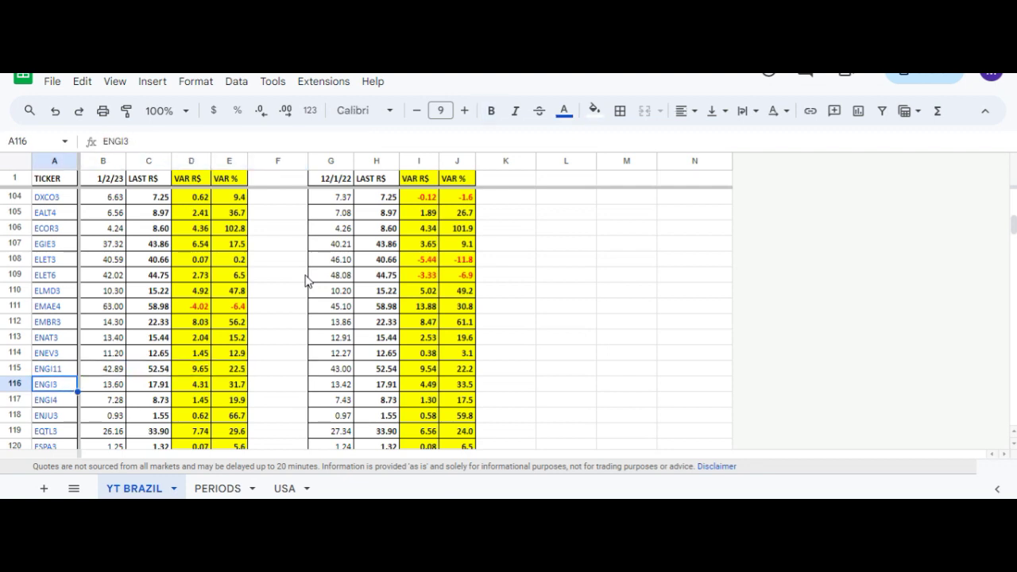
{"action": "key", "text": "Down"}
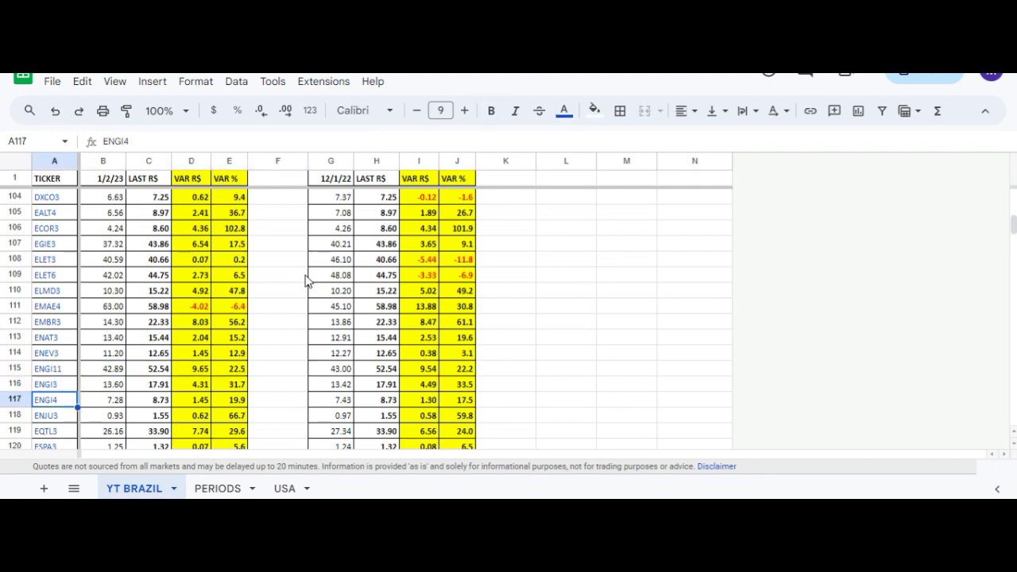
- Check ENGI11's 1/2/23 price, LAST R$, VAR R$ and VAR %
{"action": "key", "text": "Up"}
{"action": "key", "text": "Up"}
{"action": "key", "text": "Right"}
{"action": "key", "text": "Right"}
{"action": "key", "text": "Right"}
{"action": "key", "text": "Right"}
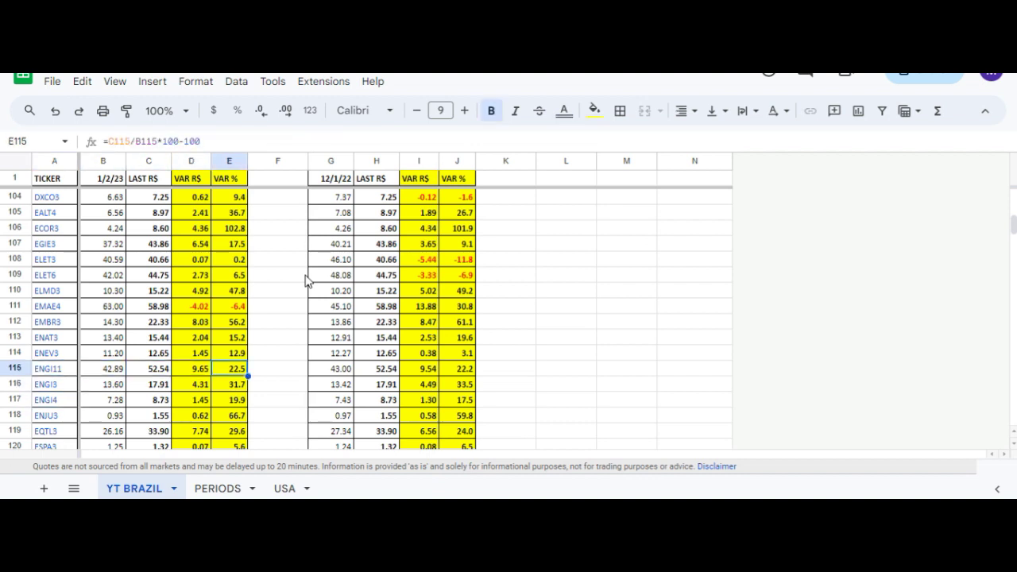
- Review ENGI3's share price change from 1/2/23 to LAST R$, including VAR R$ and VAR %
{"action": "key", "text": "Down"}
{"action": "key", "text": "Left"}
{"action": "key", "text": "Left"}
{"action": "key", "text": "Left"}
{"action": "key", "text": "Right"}
{"action": "key", "text": "Right"}
{"action": "key", "text": "Right"}
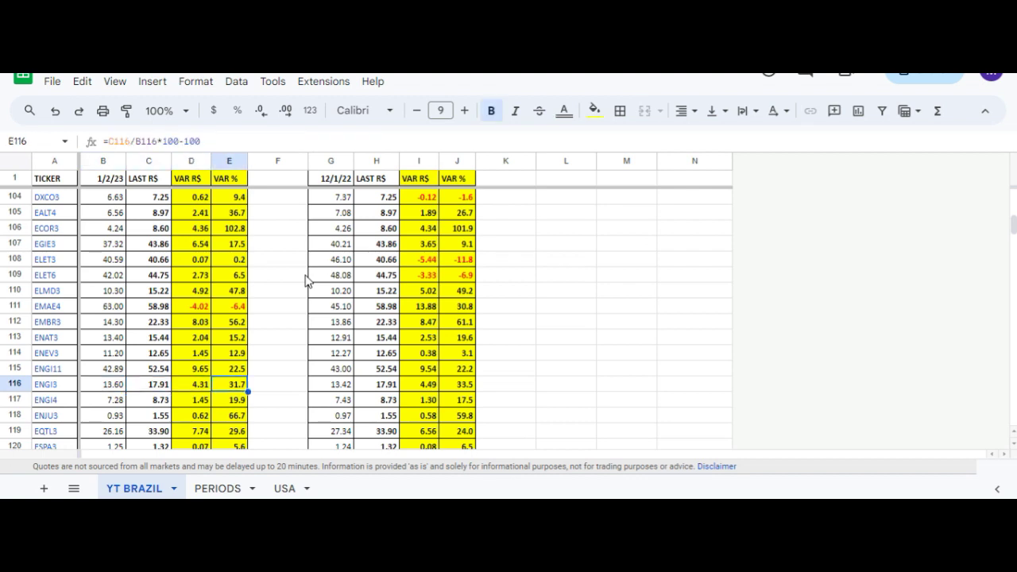
- Examine ENGI4's 1/2/23 price against LAST R$, with its VAR R$ and VAR %
{"action": "key", "text": "Down"}
{"action": "key", "text": "Left"}
{"action": "key", "text": "Left"}
{"action": "key", "text": "Left"}
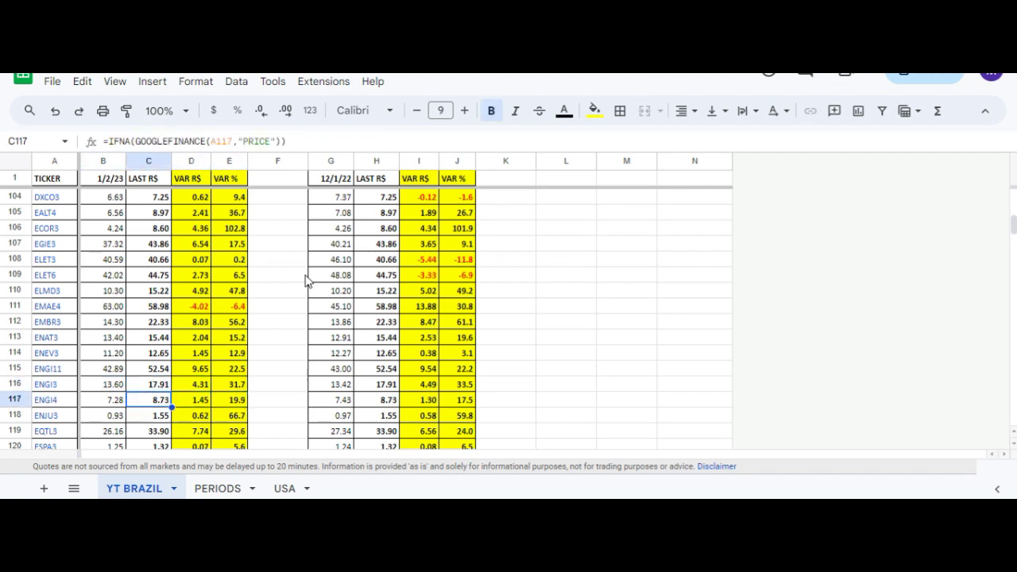
{"action": "key", "text": "Right"}
{"action": "key", "text": "Right"}
{"action": "key", "text": "Right"}
- Return to the ENGI11 row and compare its 1/2/23 price with LAST R$
{"action": "key", "text": "Up"}
{"action": "key", "text": "Up"}
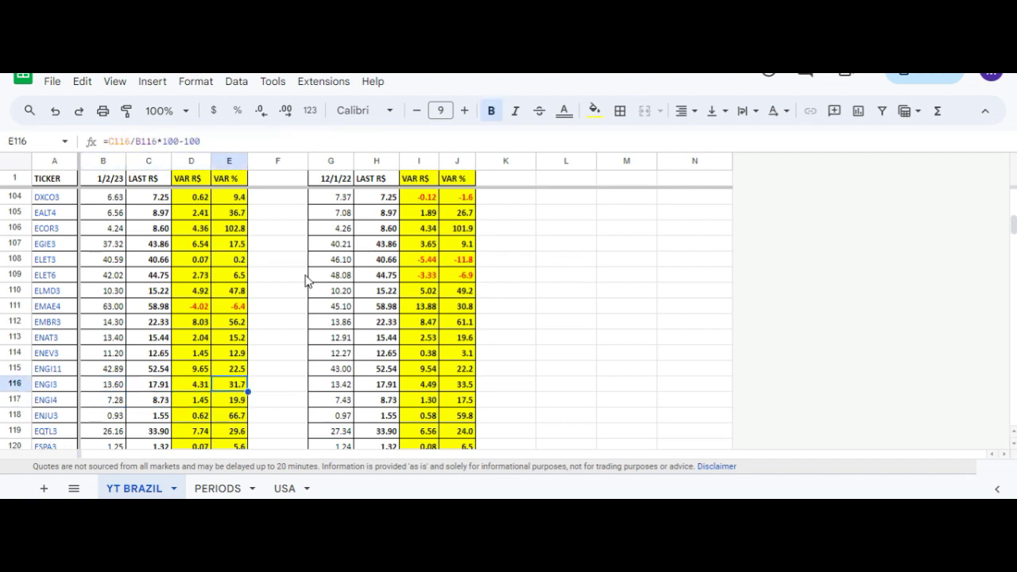
{"action": "key", "text": "Left"}
{"action": "key", "text": "Left"}
{"action": "key", "text": "Left"}
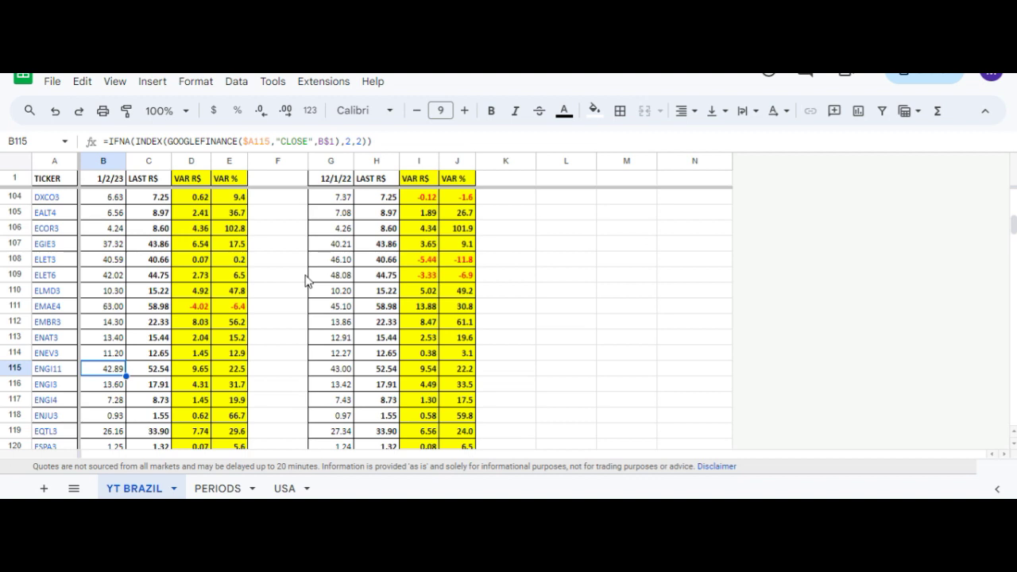
{"action": "key", "text": "Right"}
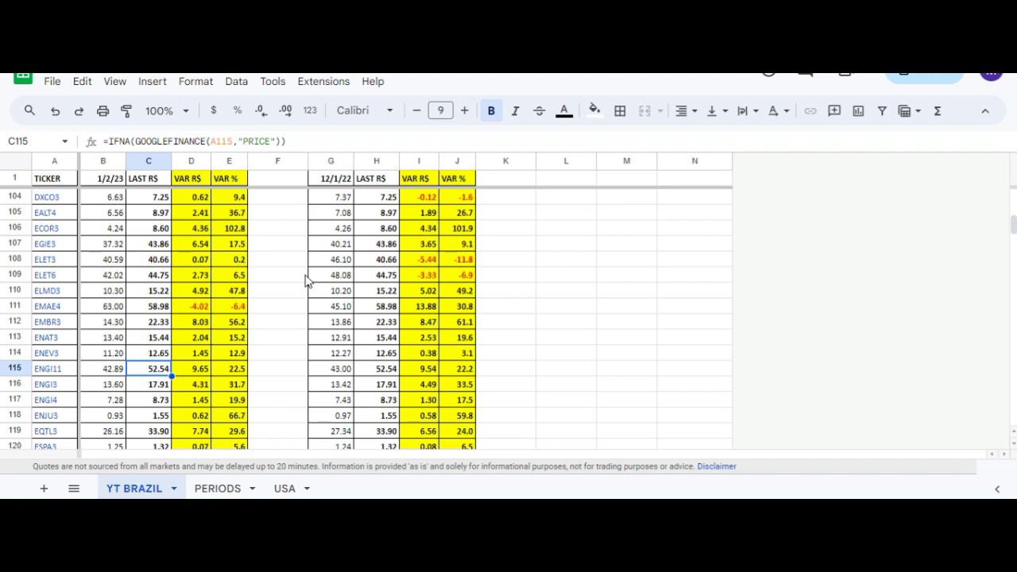
- Check the VAR R$ and VAR % since 1/2/23 for ENGI11 and for ENGI3
{"action": "key", "text": "Right"}
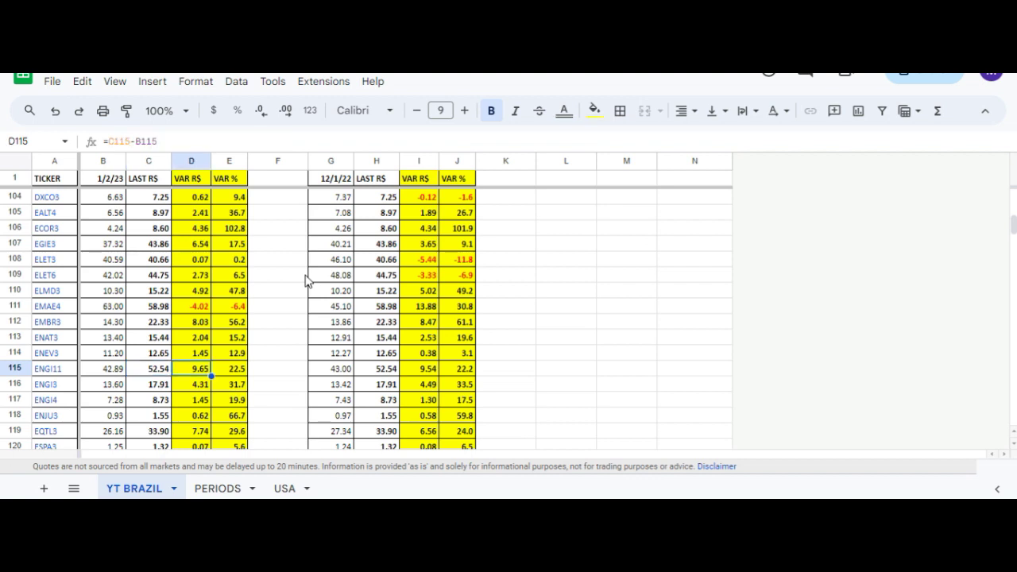
{"action": "key", "text": "Right"}
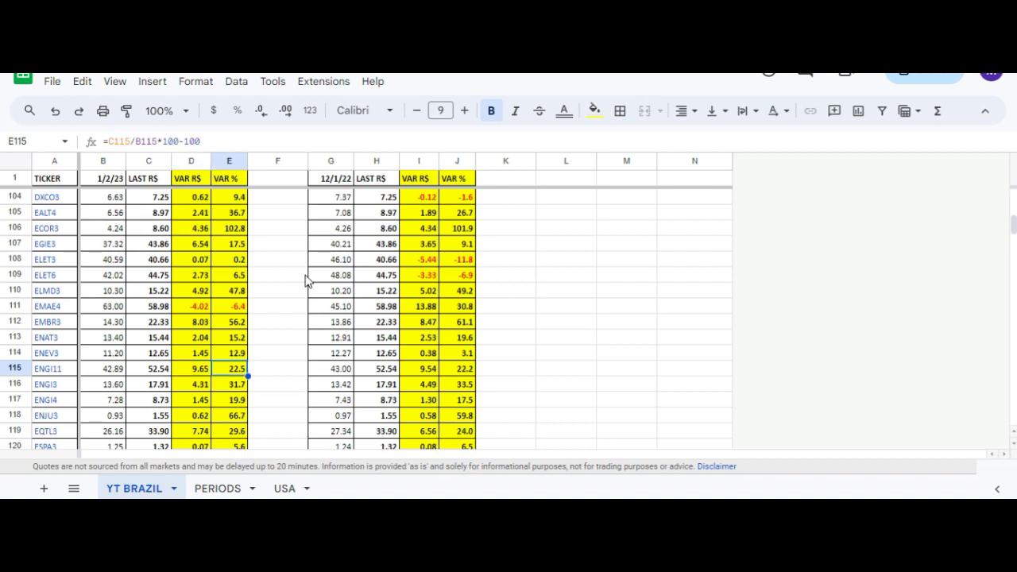
{"action": "key", "text": "Down"}
{"action": "key", "text": "Left"}
{"action": "key", "text": "Left"}
{"action": "key", "text": "Left"}
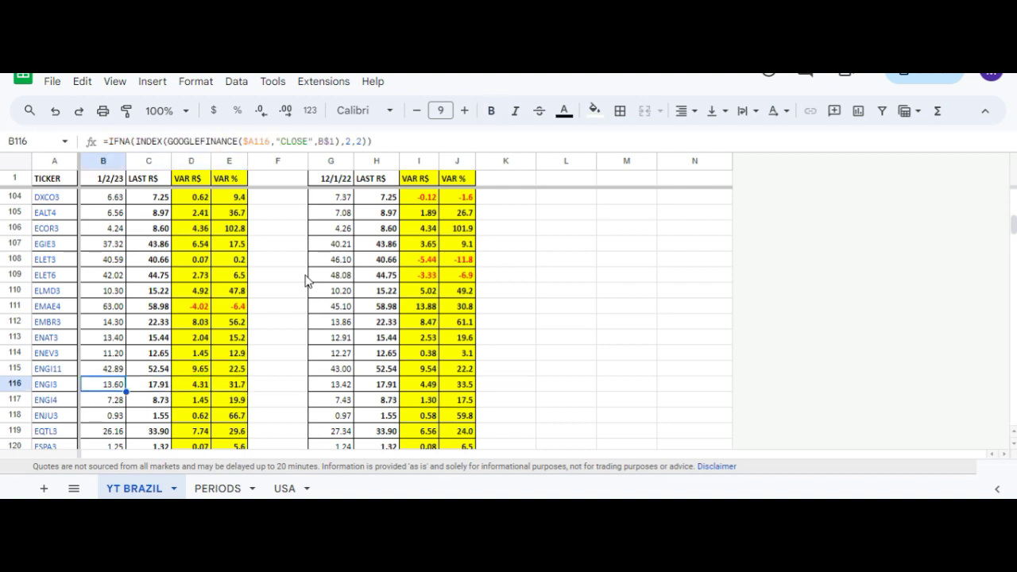
{"action": "key", "text": "Right"}
{"action": "key", "text": "Right"}
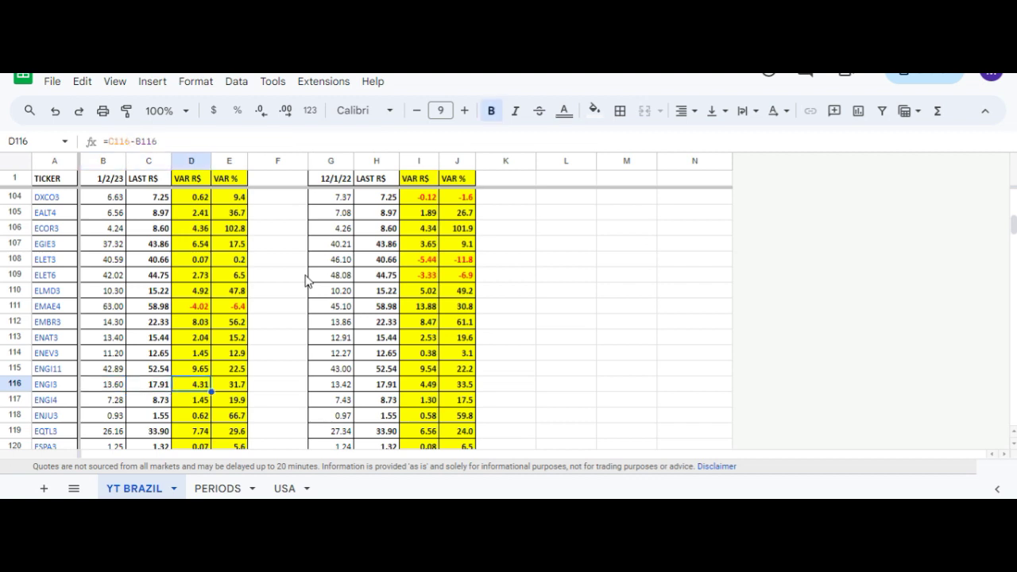
{"action": "key", "text": "Right"}
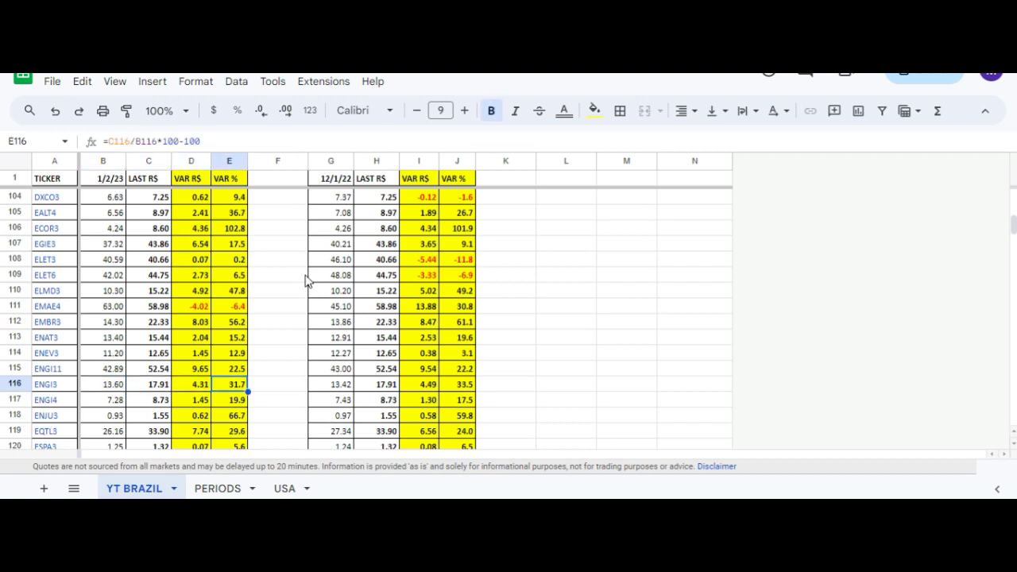
- Compare ENGI4's 1/2/23 price with LAST R$ again, including its VAR R$ and VAR %
{"action": "key", "text": "Down"}
{"action": "key", "text": "Left"}
{"action": "key", "text": "Left"}
{"action": "key", "text": "Left"}
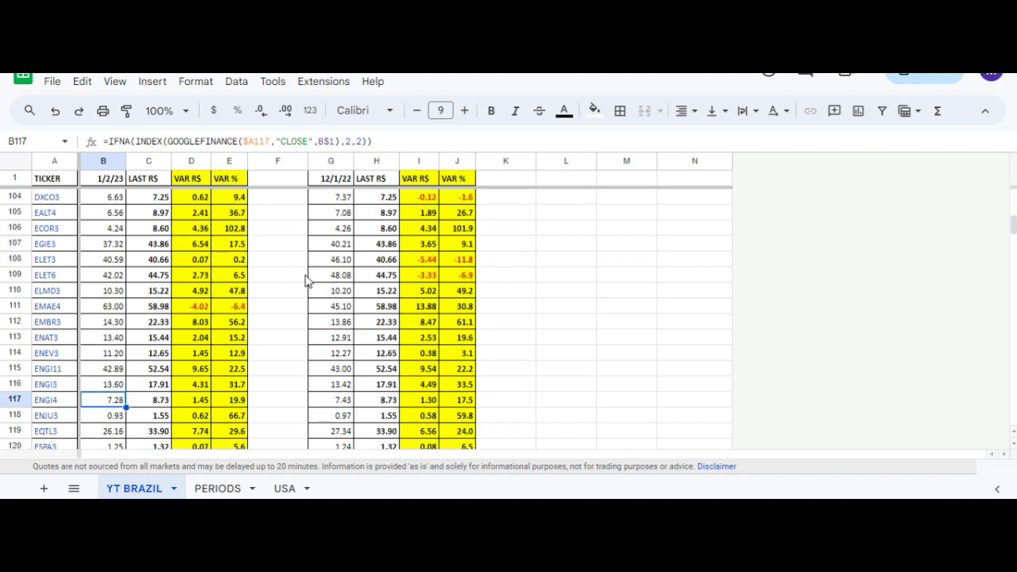
{"action": "key", "text": "Right"}
{"action": "key", "text": "Right"}
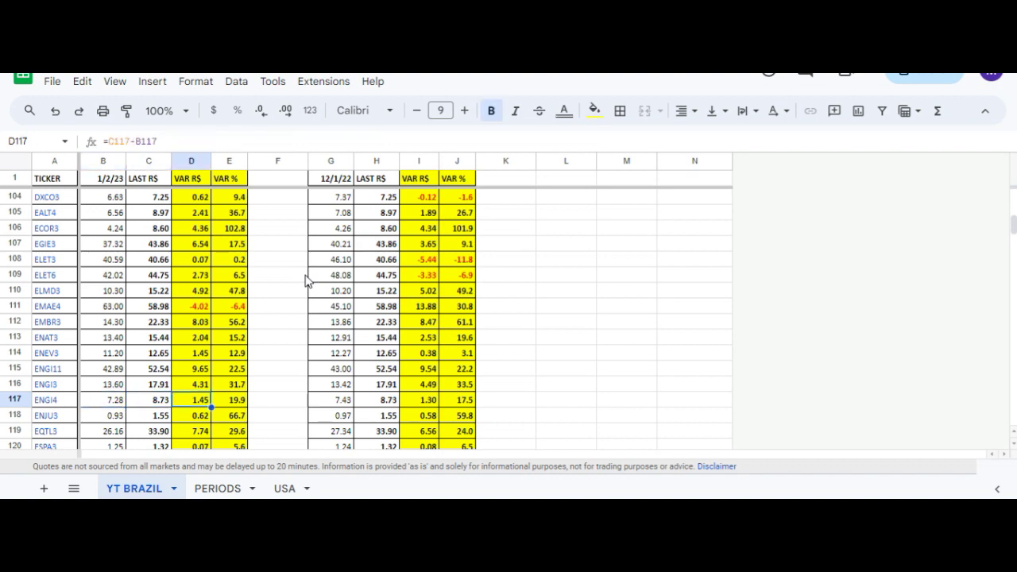
{"action": "key", "text": "Right"}
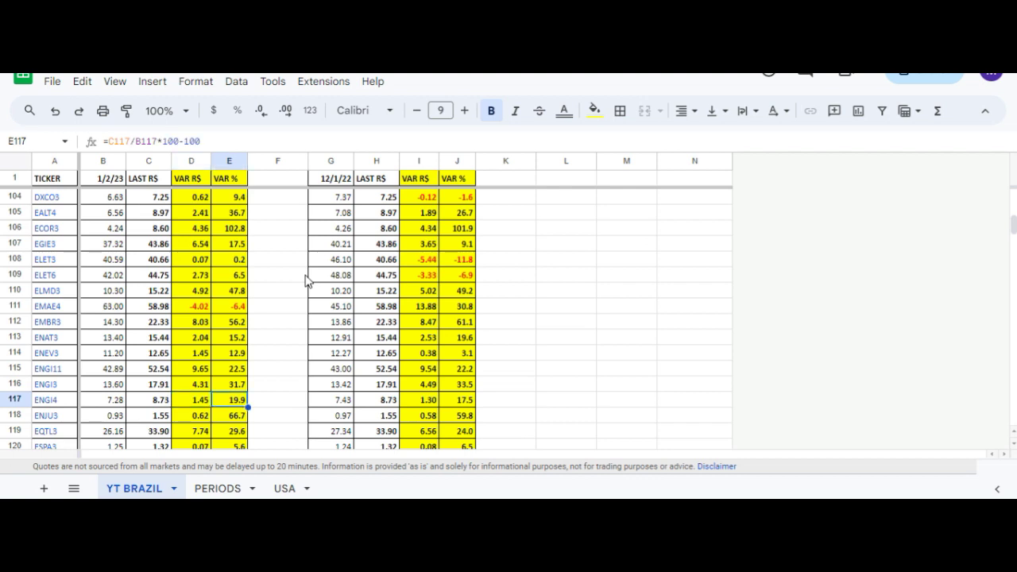
- Review ENGI11's 12/1/22 price against LAST R$, with the matching VAR R$ and VAR %
{"action": "key", "text": "Up"}
{"action": "key", "text": "Up"}
{"action": "key", "text": "Right"}
{"action": "key", "text": "Right"}
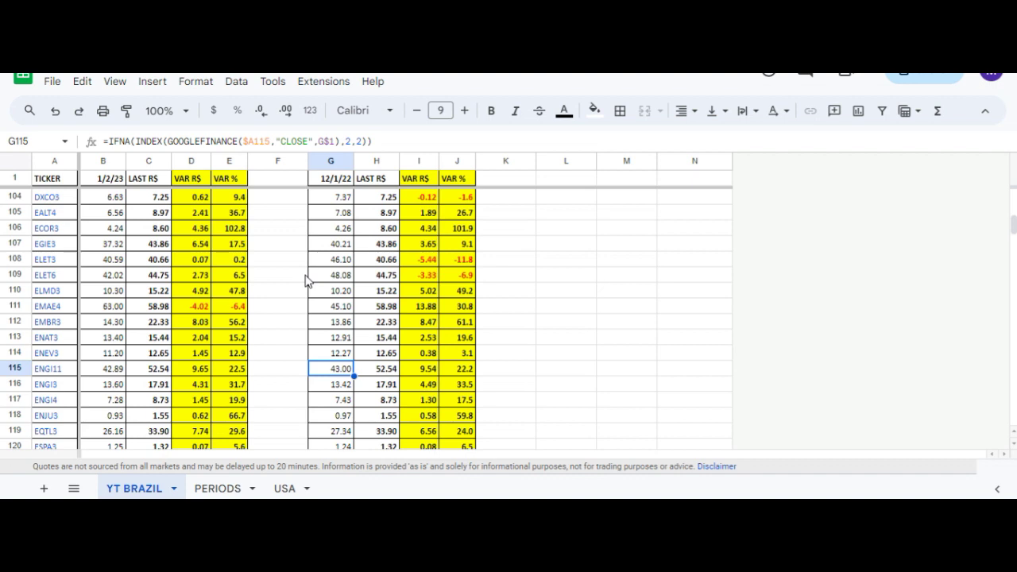
{"action": "key", "text": "Right"}
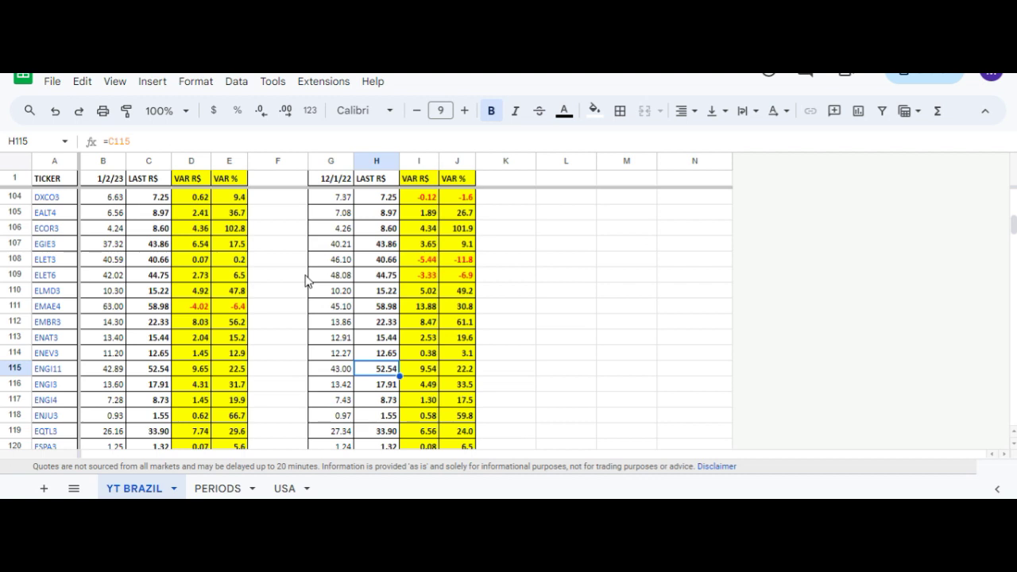
{"action": "key", "text": "Right"}
{"action": "key", "text": "Right"}
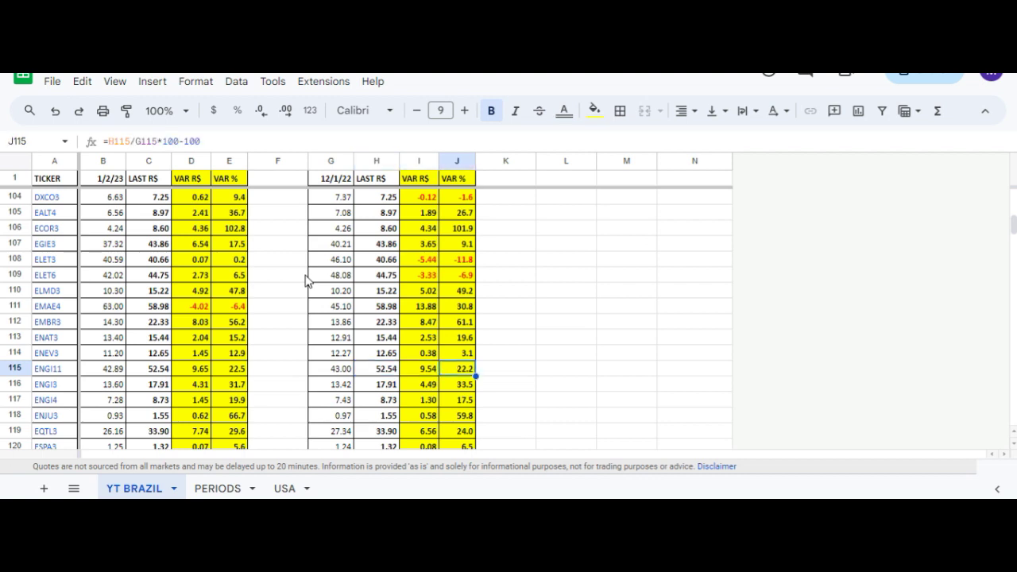
- Check ENGI3's price change from 12/1/22 to LAST R$ in both R$ and percent
{"action": "key", "text": "Down"}
{"action": "key", "text": "Left"}
{"action": "key", "text": "Left"}
{"action": "key", "text": "Left"}
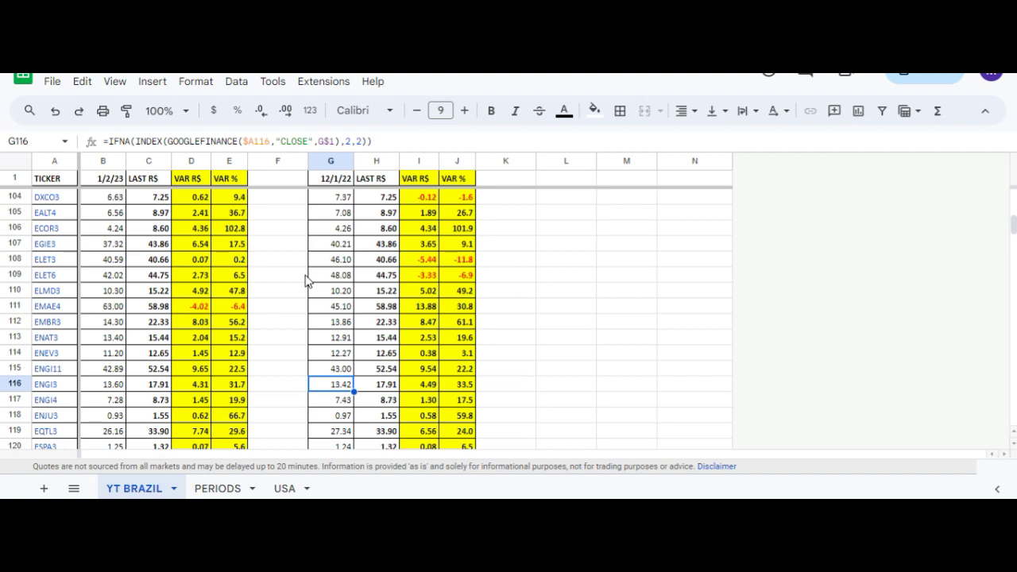
{"action": "key", "text": "Right"}
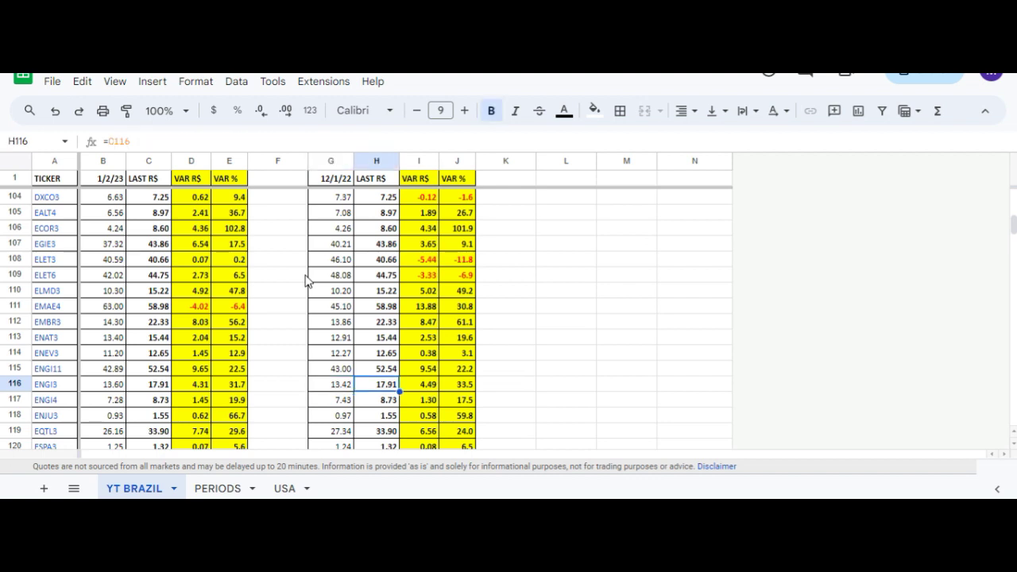
{"action": "key", "text": "Right"}
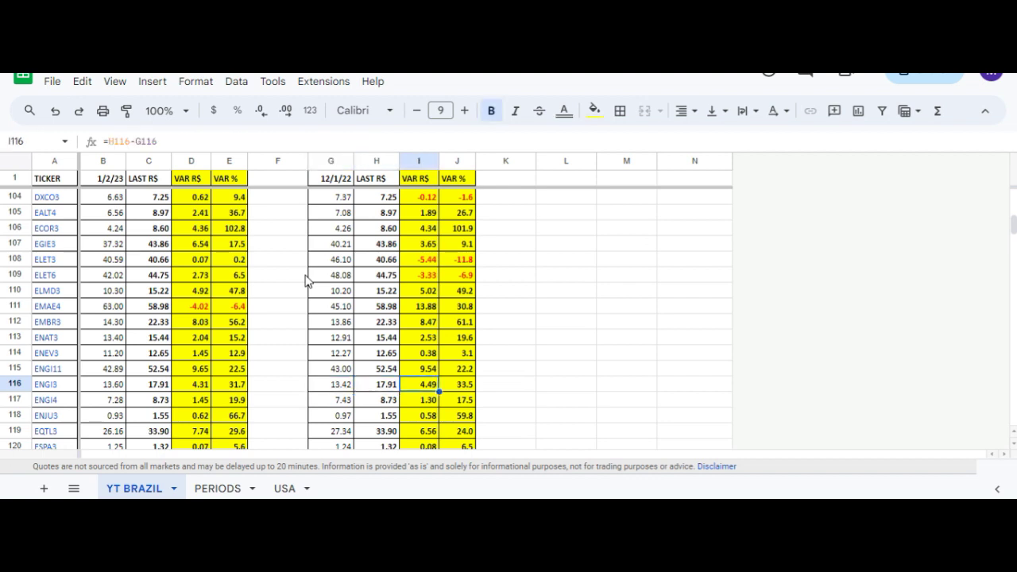
{"action": "key", "text": "Right"}
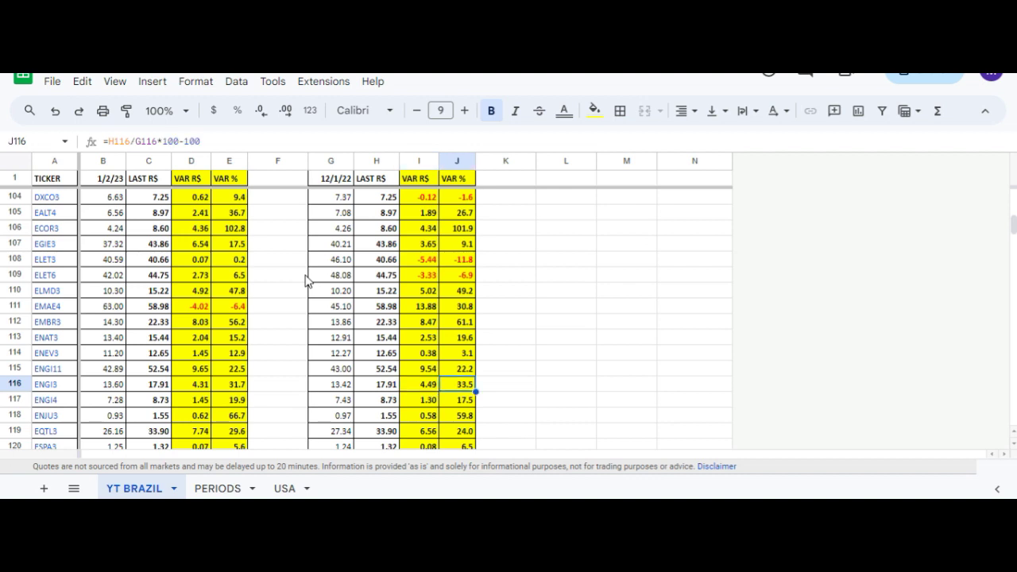
- Examine ENGI4's 12/1/22 price, LAST R$, VAR R$ and VAR %
{"action": "key", "text": "Down"}
{"action": "key", "text": "Left"}
{"action": "key", "text": "Left"}
{"action": "key", "text": "Left"}
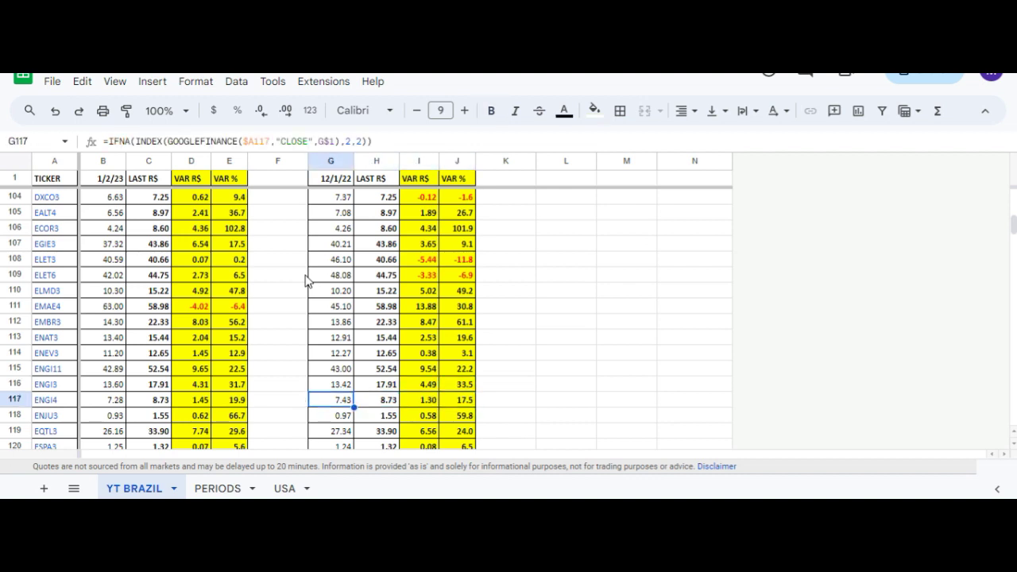
{"action": "key", "text": "Right"}
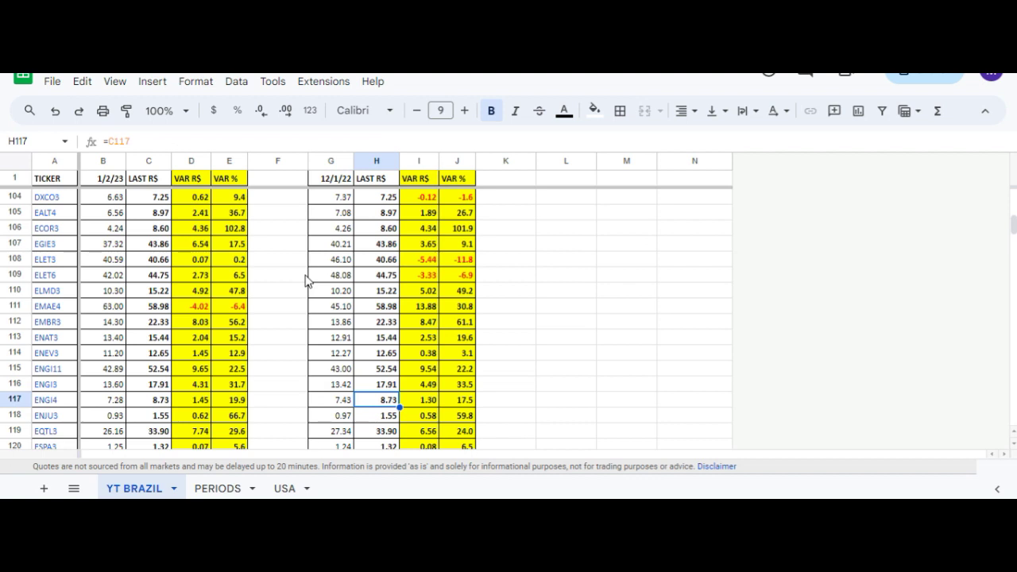
{"action": "key", "text": "Right"}
{"action": "key", "text": "Right"}
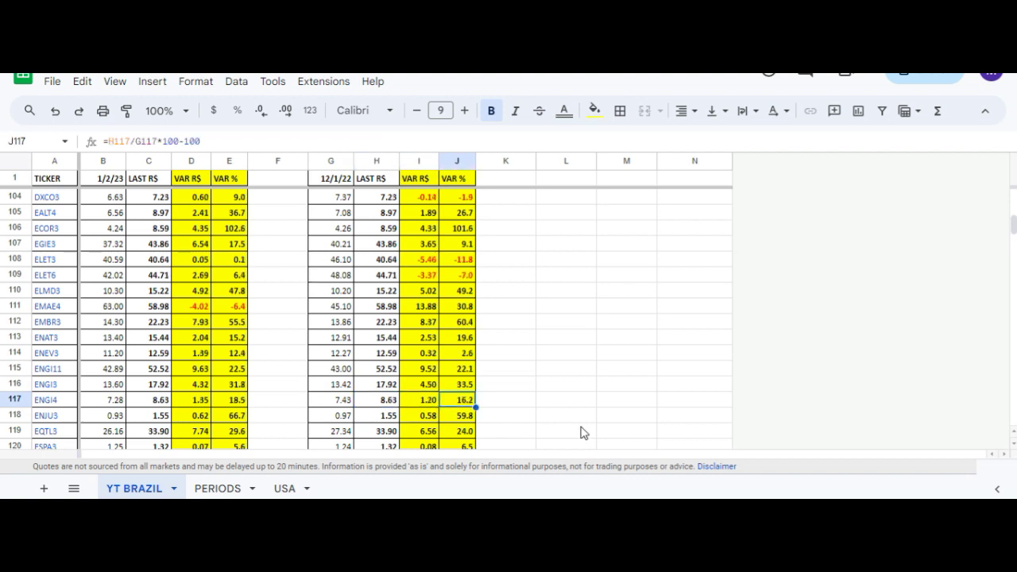
- Switch to the Yahoo Finance chart of ENGI11.SA and examine its price history over the past year and back to 2019
{"action": "key", "text": "alt+Tab"}
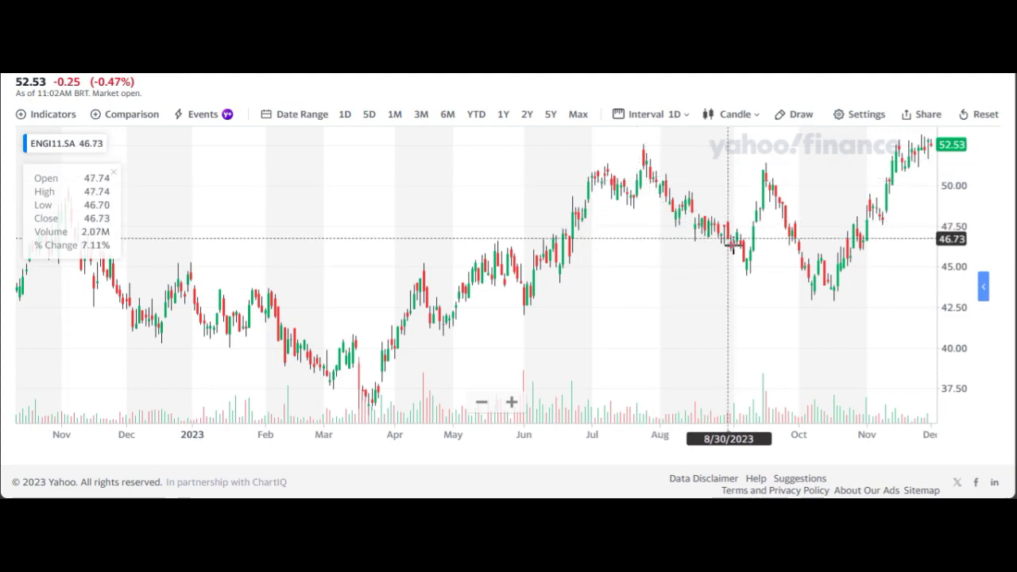
{"action": "scroll", "coordinate": [452, 331], "scroll_direction": "down", "scroll_amount": 6}
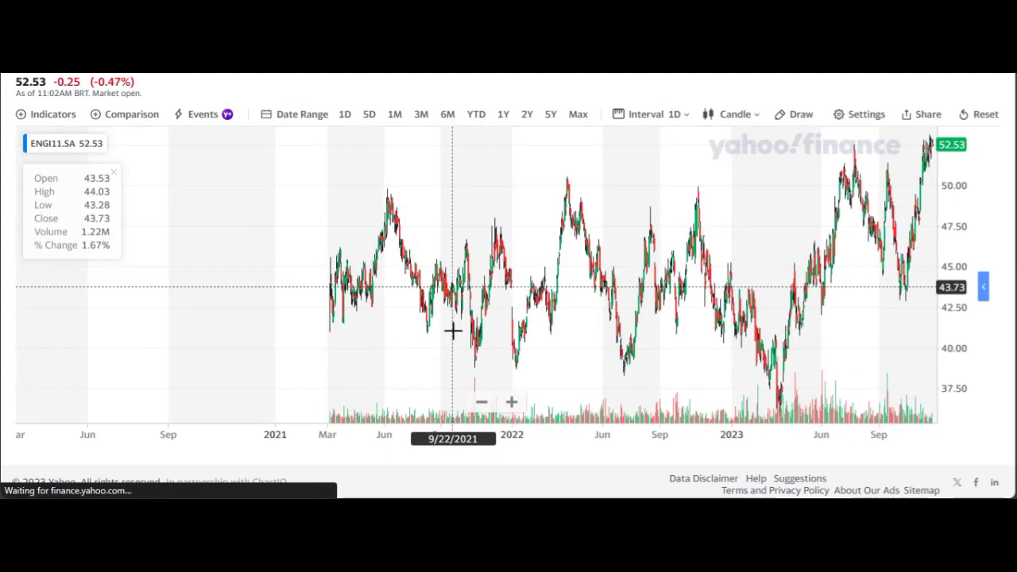
{"action": "scroll", "coordinate": [501, 335], "scroll_direction": "down", "scroll_amount": 2}
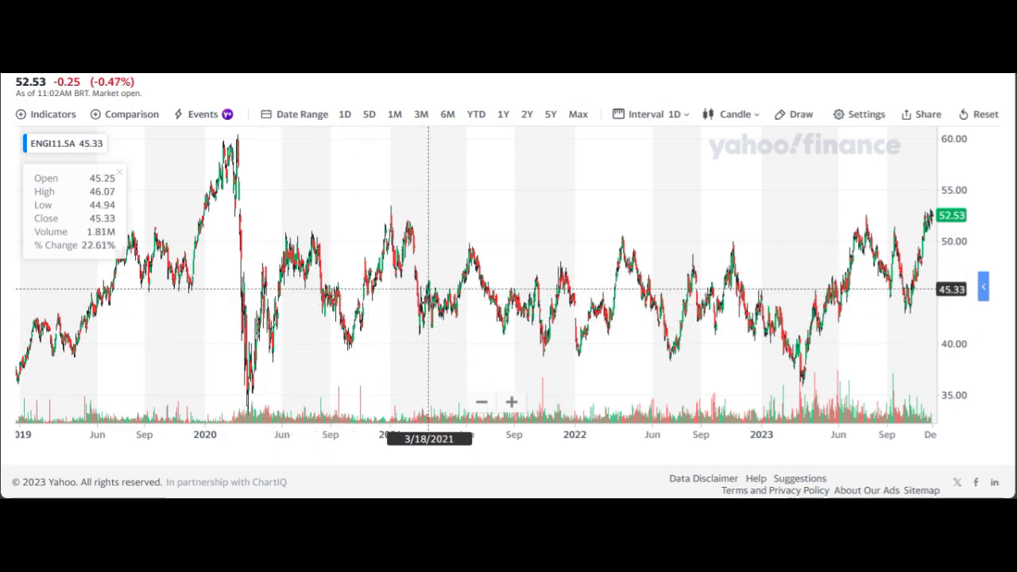
{"action": "scroll", "coordinate": [784, 268], "scroll_direction": "up", "scroll_amount": 3}
{"action": "scroll", "coordinate": [790, 274], "scroll_direction": "up", "scroll_amount": 1}
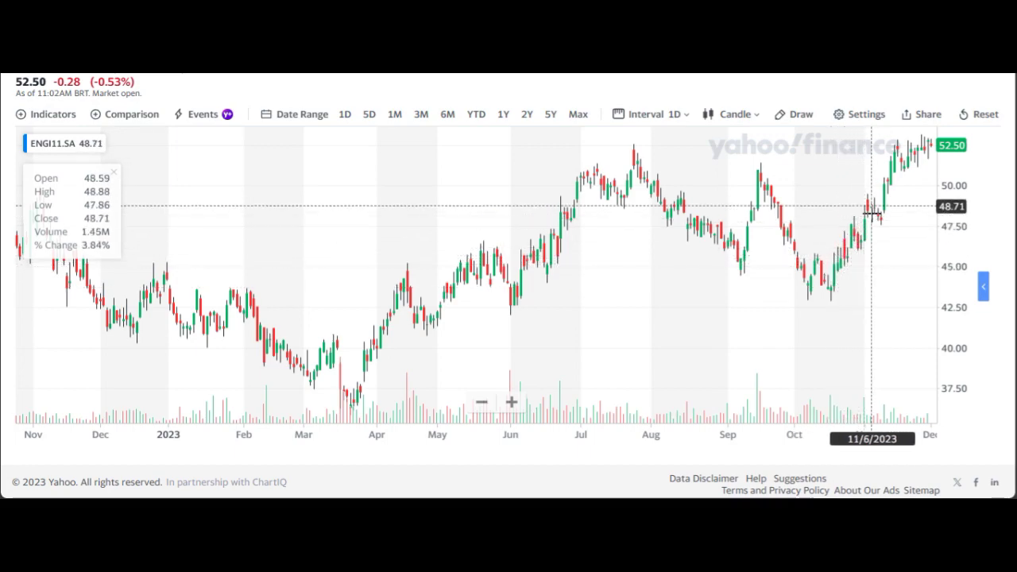
{"action": "scroll", "coordinate": [483, 327], "scroll_direction": "down", "scroll_amount": 3}
{"action": "scroll", "coordinate": [483, 327], "scroll_direction": "down", "scroll_amount": 3}
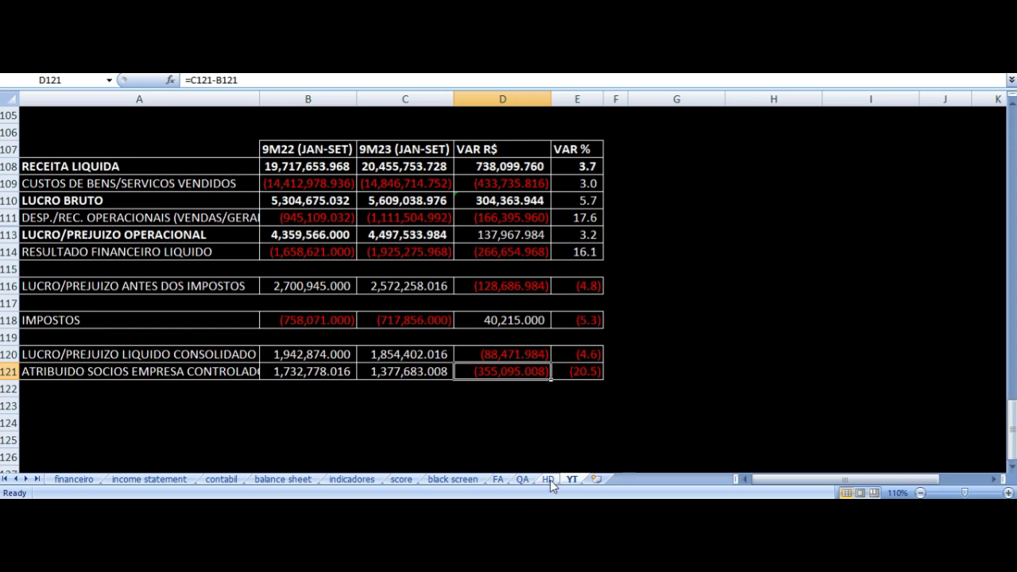
- Open the HD sheet of the Excel results workbook and review 2022 net revenue, net profit and margin in the annual table
{"action": "left_click", "coordinate": [549, 480]}
{"action": "scroll", "coordinate": [561, 262], "scroll_direction": "down", "scroll_amount": 11}
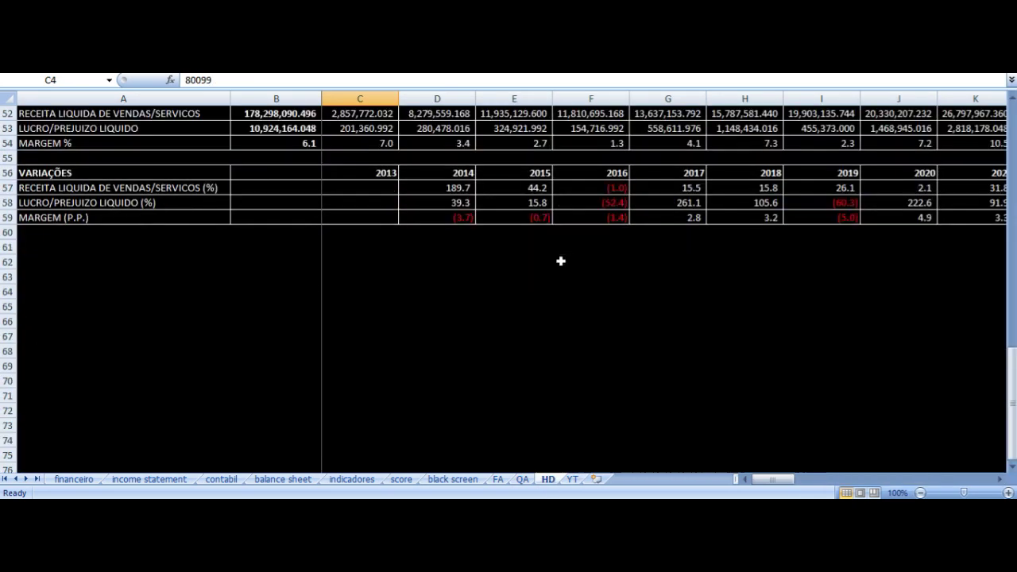
{"action": "scroll", "coordinate": [561, 261], "scroll_direction": "up", "scroll_amount": 5}
{"action": "left_click", "coordinate": [448, 288]}
{"action": "key", "text": "Down"}
{"action": "key", "text": "Down"}
{"action": "key", "text": "ctrl+Right"}
{"action": "key", "text": "Down"}
{"action": "key", "text": "Left"}
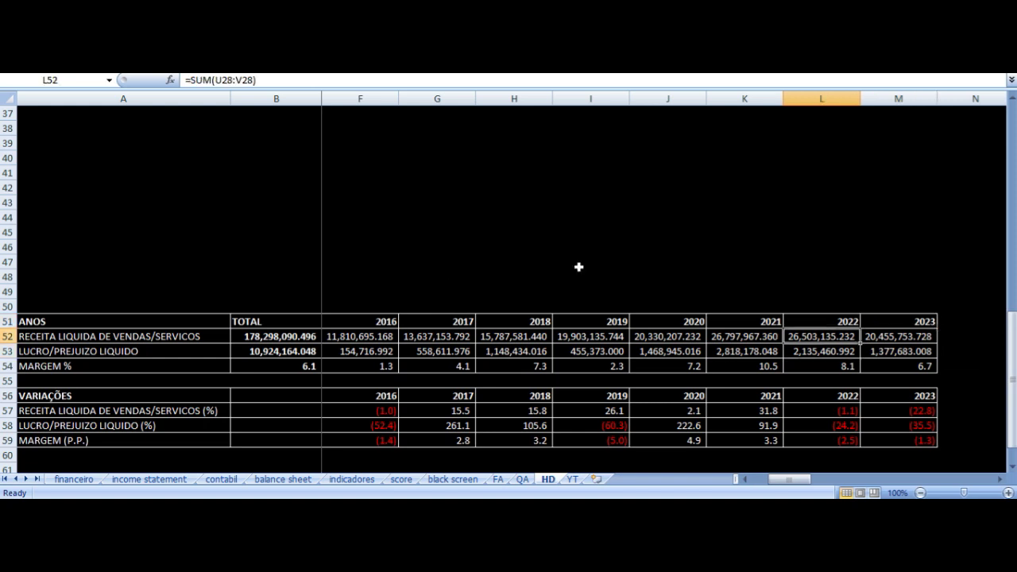
{"action": "key", "text": "Down"}
{"action": "key", "text": "Down"}
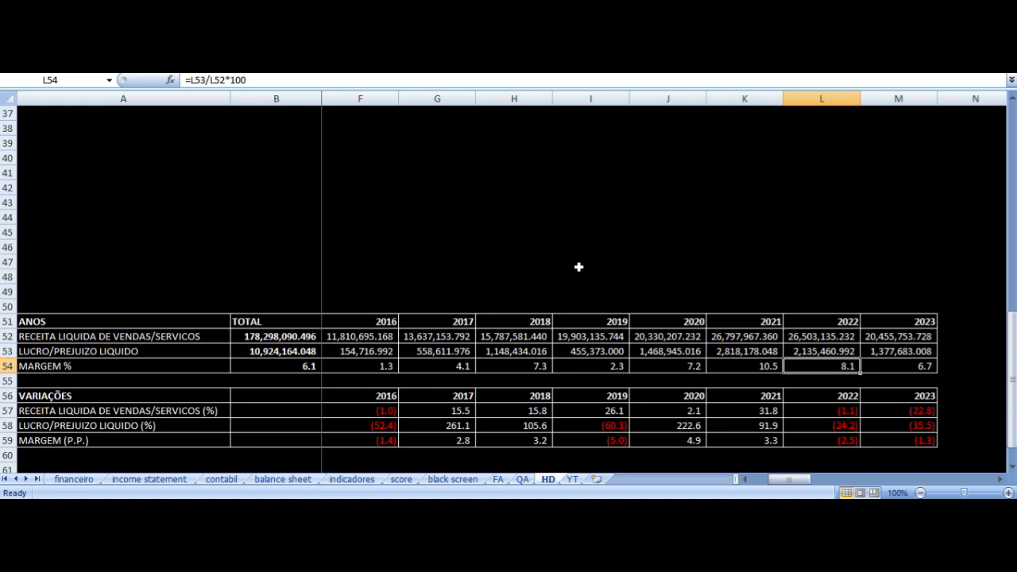
- Compare the annual RECEITA LIQUIDA figures for 2022, 2021 and 2020
{"action": "key", "text": "Up"}
{"action": "key", "text": "Up"}
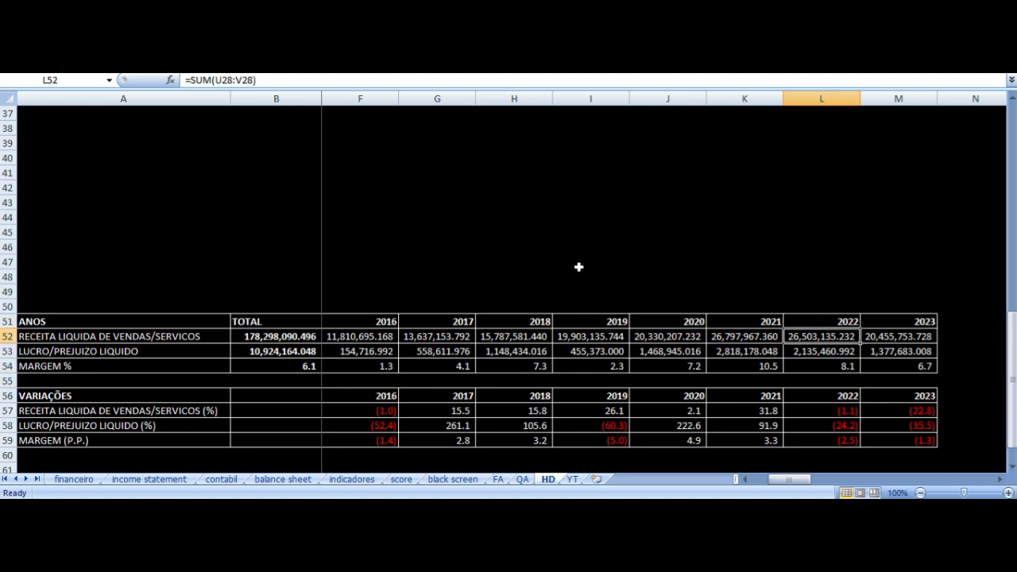
{"action": "key", "text": "Left"}
{"action": "key", "text": "Left"}
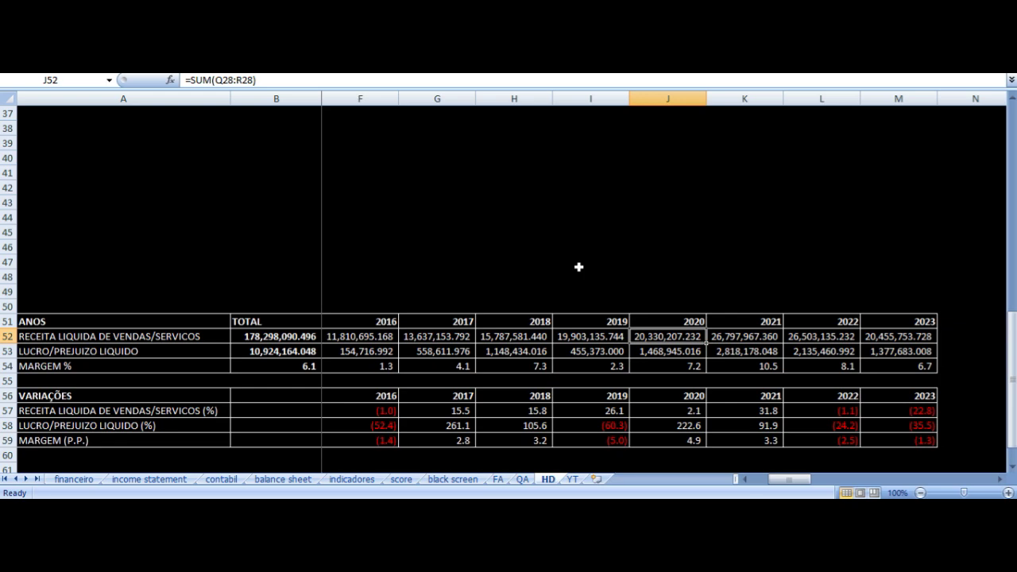
{"action": "key", "text": "Right"}
{"action": "key", "text": "Up"}
{"action": "key", "text": "Down"}
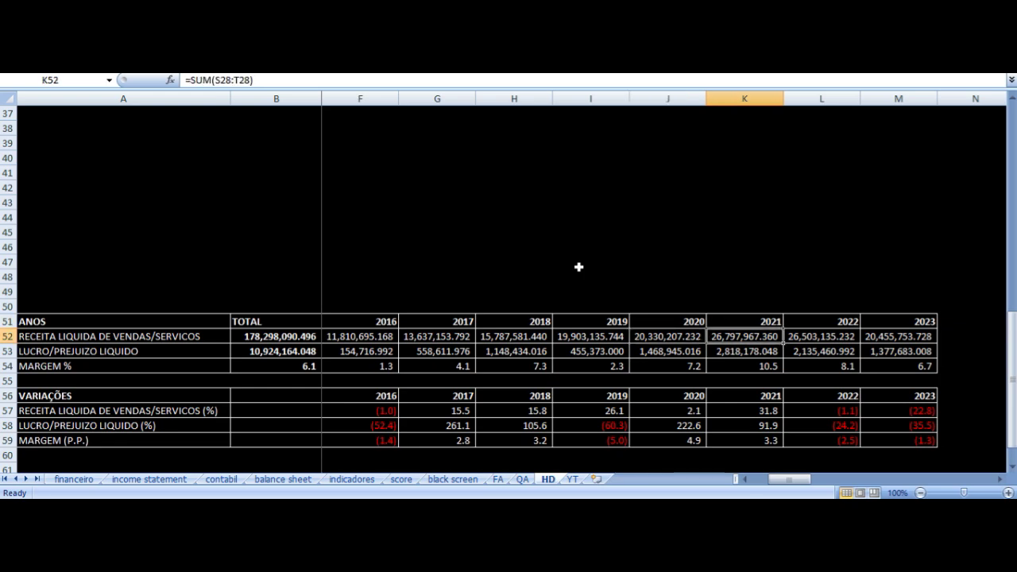
- Go to the quarterly table on the HD sheet and review net revenue and net profit for the quarter 31/03/2023
{"action": "key", "text": "Up"}
{"action": "key", "text": "Up"}
{"action": "key", "text": "Up"}
{"action": "key", "text": "Up"}
{"action": "key", "text": "Up"}
{"action": "key", "text": "Up"}
{"action": "key", "text": "Up"}
{"action": "key", "text": "Up"}
{"action": "key", "text": "Up"}
{"action": "key", "text": "Up"}
{"action": "key", "text": "Up"}
{"action": "key", "text": "Up"}
{"action": "key", "text": "Up"}
{"action": "key", "text": "Up"}
{"action": "key", "text": "Up"}
{"action": "key", "text": "Up"}
{"action": "key", "text": "Up"}
{"action": "key", "text": "Up"}
{"action": "key", "text": "Up"}
{"action": "key", "text": "Up"}
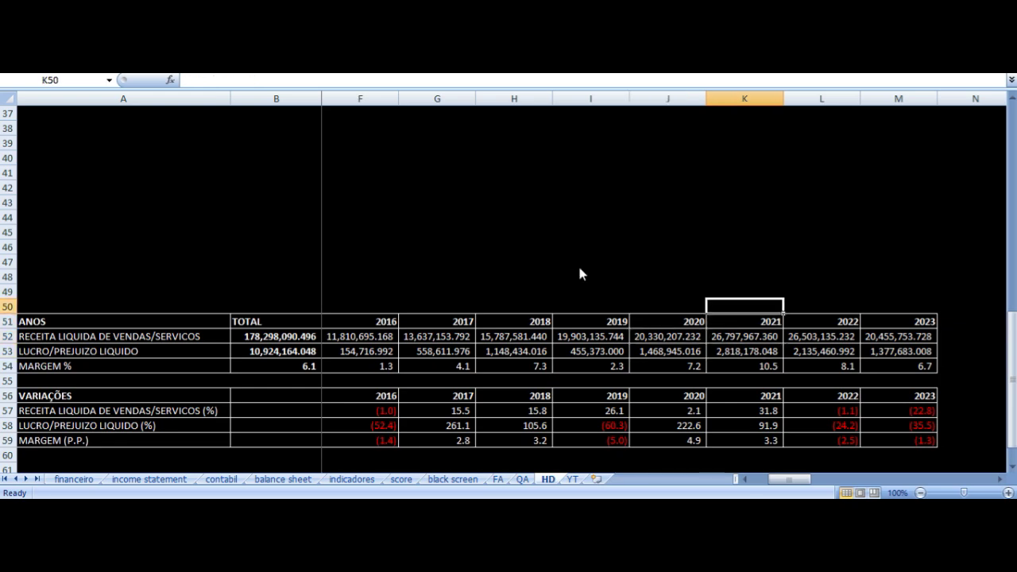
{"action": "key", "text": "Up"}
{"action": "key", "text": "Up"}
{"action": "key", "text": "Up"}
{"action": "key", "text": "Up"}
{"action": "key", "text": "Up"}
{"action": "key", "text": "Up"}
{"action": "key", "text": "Up"}
{"action": "key", "text": "Up"}
{"action": "key", "text": "Up"}
{"action": "key", "text": "Up"}
{"action": "key", "text": "Up"}
{"action": "key", "text": "Up"}
{"action": "key", "text": "Up"}
{"action": "key", "text": "Up"}
{"action": "key", "text": "Up"}
{"action": "key", "text": "Up"}
{"action": "key", "text": "Up"}
{"action": "key", "text": "Up"}
{"action": "key", "text": "Up"}
{"action": "key", "text": "Up"}
{"action": "key", "text": "Down"}
{"action": "key", "text": "ctrl+Right"}
{"action": "key", "text": "Left"}
{"action": "key", "text": "Left"}
{"action": "key", "text": "Left"}
{"action": "key", "text": "Up"}
{"action": "key", "text": "Down"}
{"action": "key", "text": "Down"}
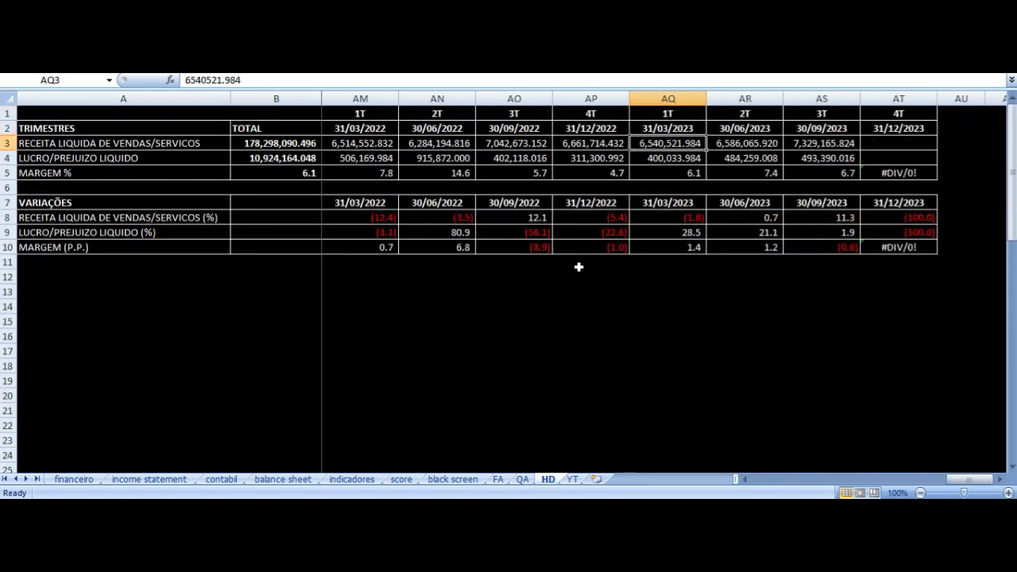
{"action": "key", "text": "Down"}
- Check the 30/06/2023 quarter's net revenue and its percentage variation from the previous quarter
{"action": "key", "text": "Right"}
{"action": "key", "text": "Up"}
{"action": "key", "text": "Up"}
{"action": "key", "text": "Up"}
{"action": "key", "text": "Down"}
{"action": "key", "text": "Down"}
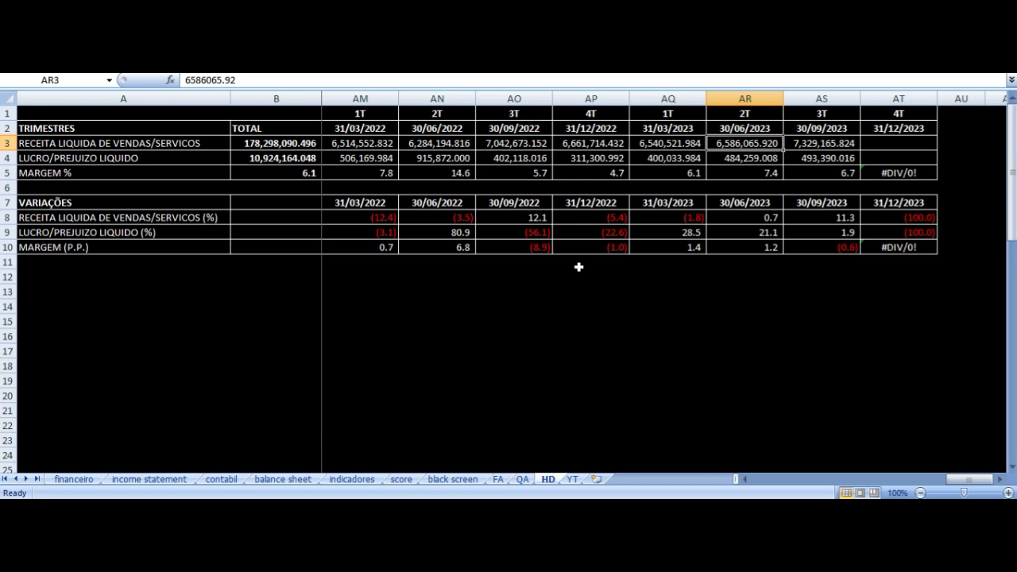
{"action": "key", "text": "Down"}
{"action": "key", "text": "Down"}
{"action": "key", "text": "Down"}
{"action": "key", "text": "Down"}
{"action": "key", "text": "Down"}
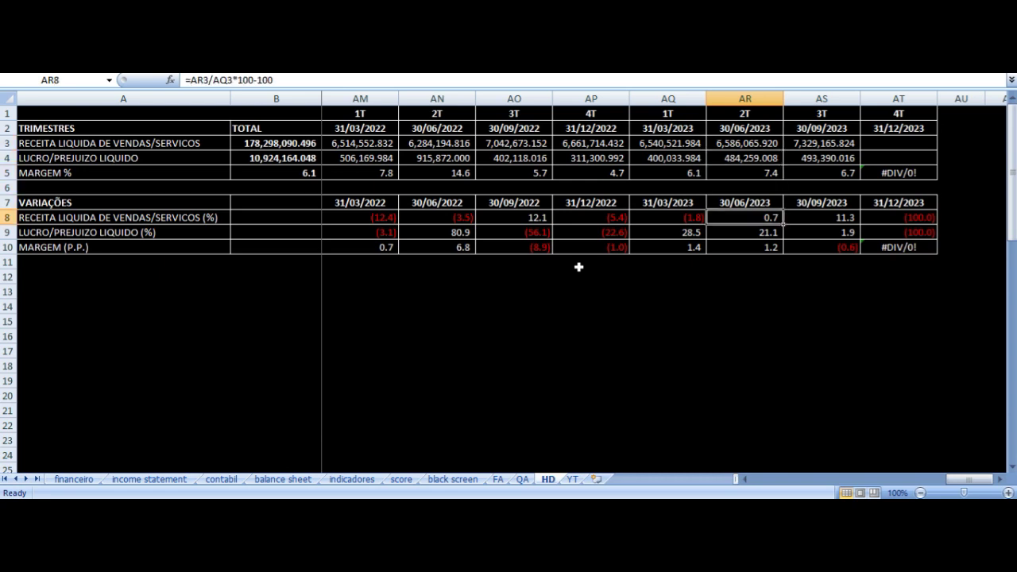
- Examine the 30/06/2023 quarter's net profit, its percentage variation and the MARGEM %
{"action": "key", "text": "Up"}
{"action": "key", "text": "Up"}
{"action": "key", "text": "Up"}
{"action": "key", "text": "Up"}
{"action": "key", "text": "Down"}
{"action": "key", "text": "Down"}
{"action": "key", "text": "Down"}
{"action": "key", "text": "Down"}
{"action": "key", "text": "Down"}
{"action": "key", "text": "Up"}
{"action": "key", "text": "Up"}
{"action": "key", "text": "Up"}
{"action": "key", "text": "Up"}
{"action": "key", "text": "Up"}
{"action": "key", "text": "Down"}
{"action": "key", "text": "Up"}
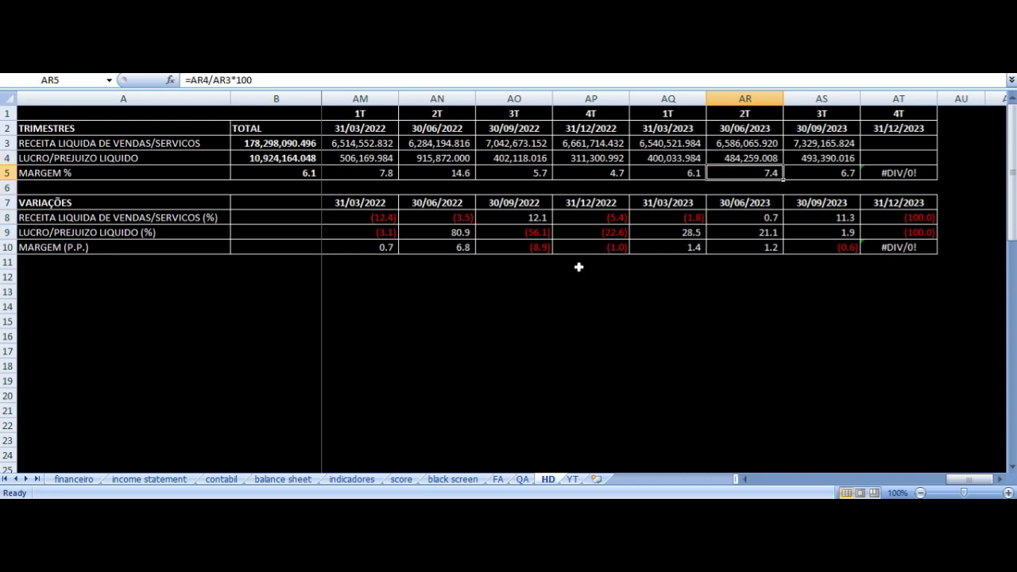
- Go to the 30/09/2023 quarter and look over its net revenue, net profit and margin
{"action": "key", "text": "Right"}
{"action": "key", "text": "Up"}
{"action": "key", "text": "Up"}
{"action": "key", "text": "Up"}
{"action": "key", "text": "Up"}
{"action": "key", "text": "Down"}
{"action": "key", "text": "Down"}
{"action": "key", "text": "Down"}
{"action": "key", "text": "Down"}
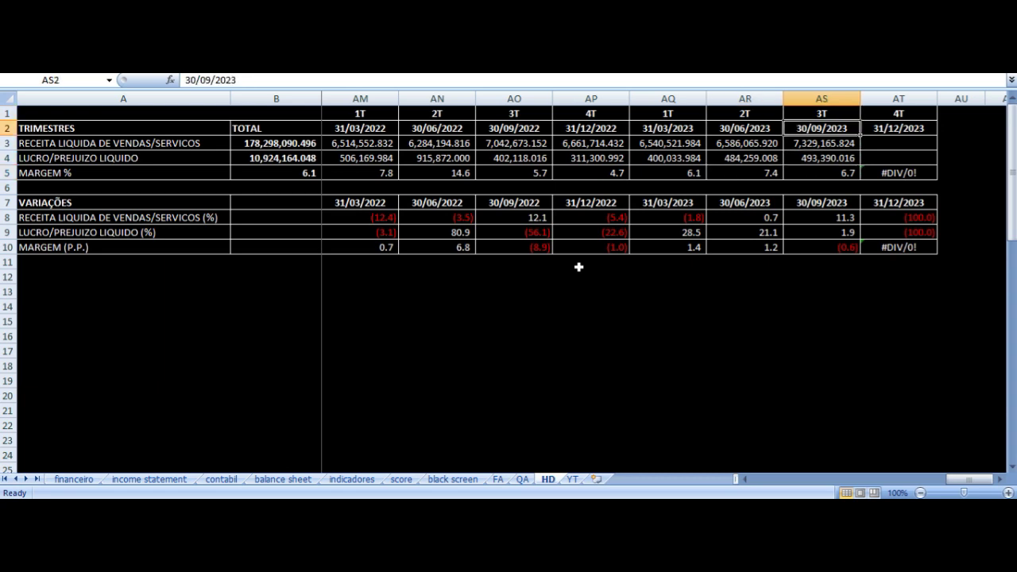
- Compare the net revenue of the 30/06/2023 and 30/09/2023 quarters
{"action": "key", "text": "Left"}
{"action": "key", "text": "Up"}
{"action": "key", "text": "Up"}
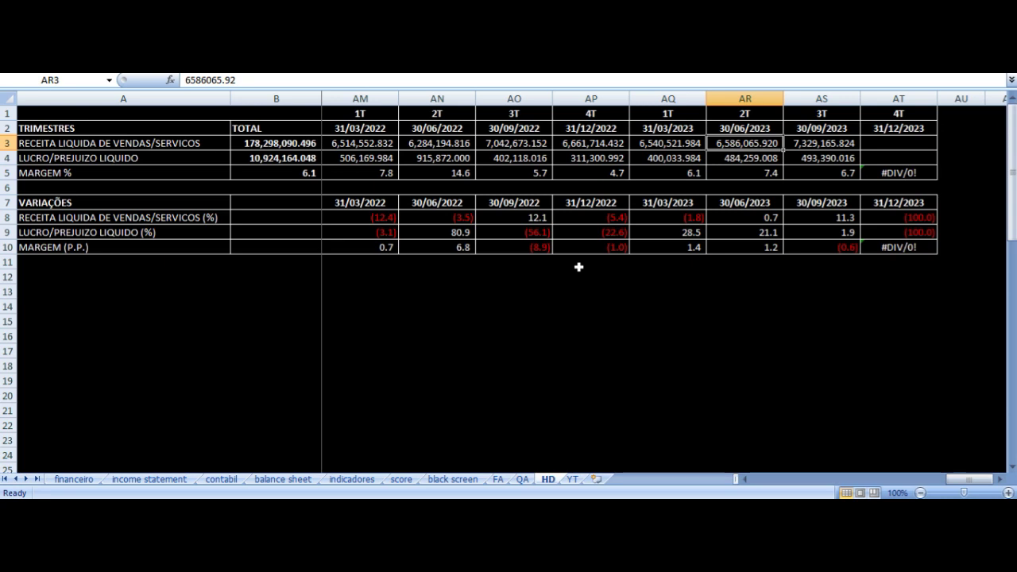
{"action": "key", "text": "Right"}
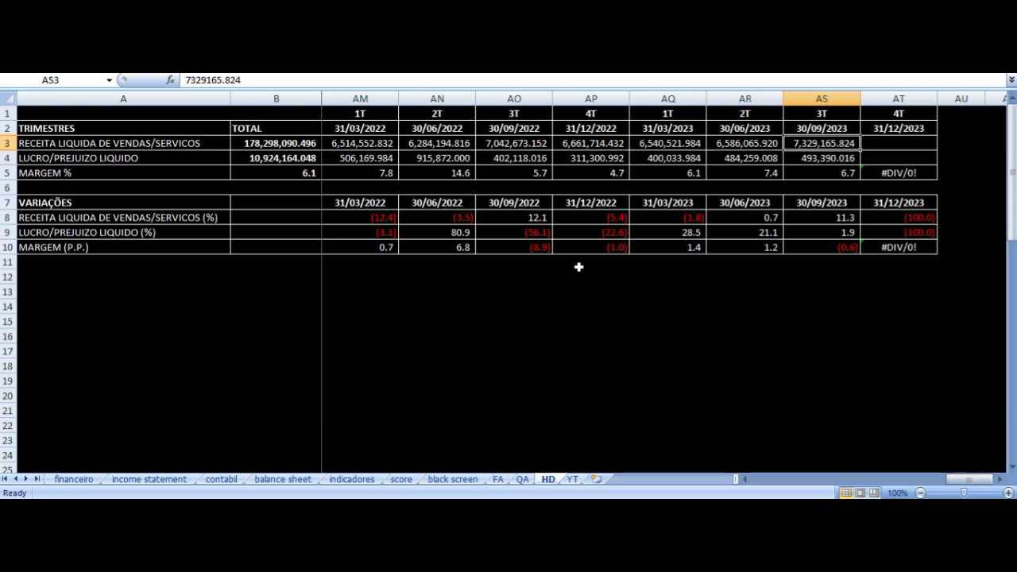
- Compare the net profit of the 30/09/2023 quarter with the previous quarter and check its MARGEM %
{"action": "key", "text": "Down"}
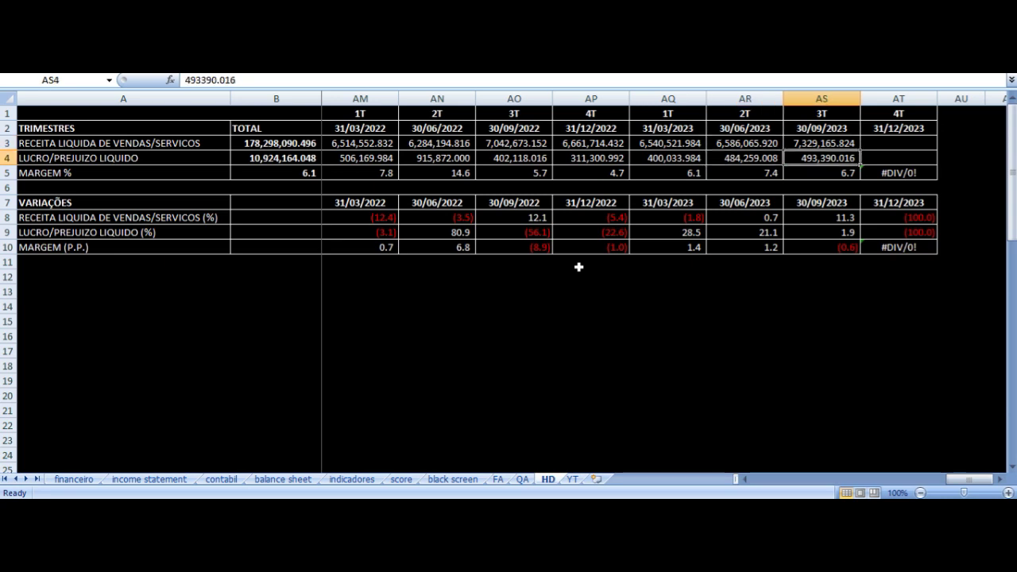
{"action": "key", "text": "Left"}
{"action": "key", "text": "Right"}
{"action": "key", "text": "Down"}
- Go back along the quarterly net revenue row from 30/09/2023 to the 30/06/2020 quarter
{"action": "key", "text": "Up"}
{"action": "key", "text": "Up"}
{"action": "key", "text": "Left"}
{"action": "key", "text": "Left"}
{"action": "key", "text": "Left"}
{"action": "key", "text": "Left"}
{"action": "key", "text": "Left"}
{"action": "key", "text": "Left"}
{"action": "key", "text": "Left"}
{"action": "key", "text": "Left"}
{"action": "key", "text": "Left"}
{"action": "key", "text": "Left"}
{"action": "key", "text": "Left"}
{"action": "key", "text": "Left"}
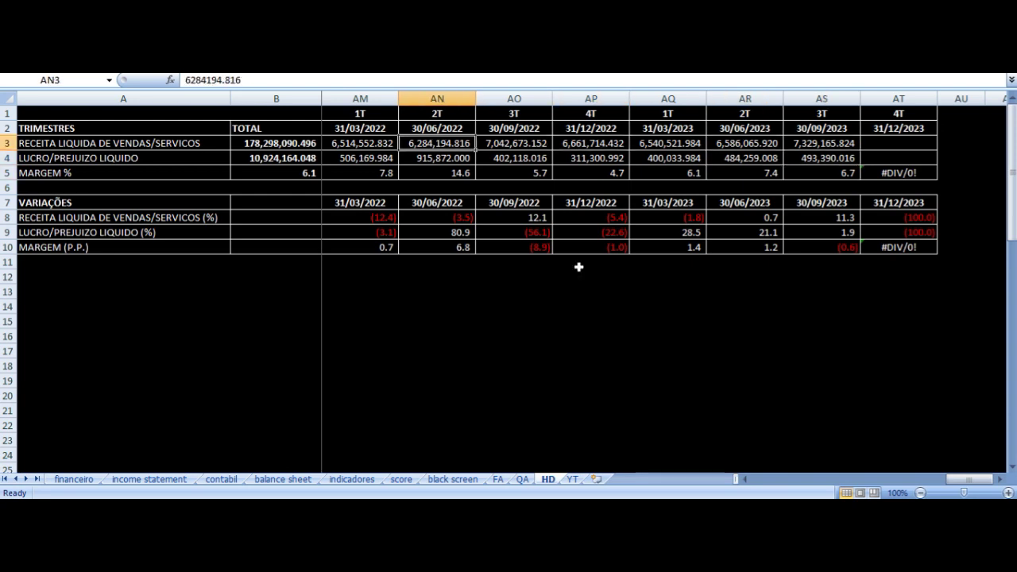
{"action": "key", "text": "Left"}
{"action": "key", "text": "Left"}
{"action": "key", "text": "Left"}
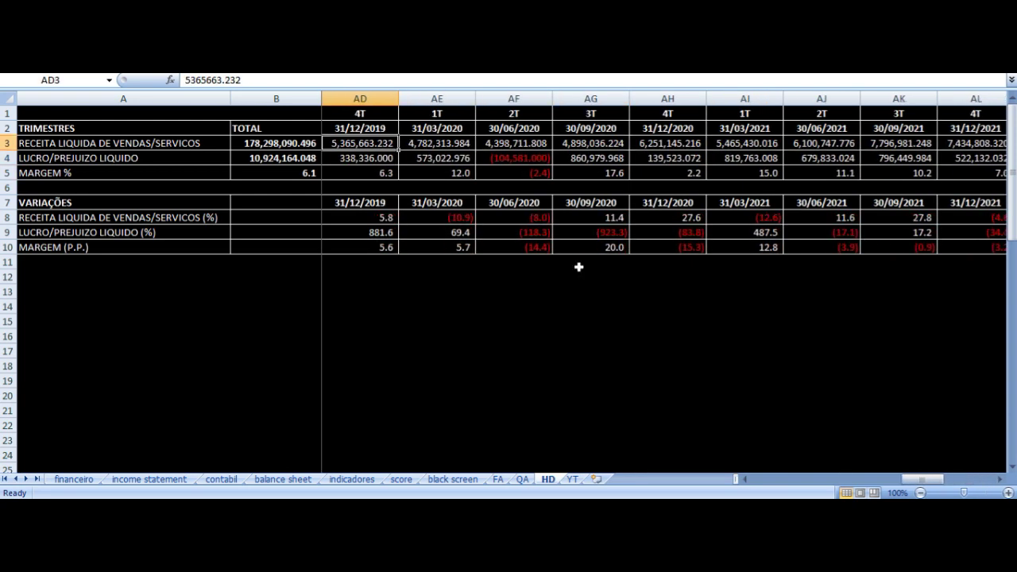
{"action": "key", "text": "Right"}
{"action": "key", "text": "Right"}
{"action": "key", "text": "Right"}
{"action": "key", "text": "Left"}
- Examine the 30/06/2020 quarter's net revenue and its LUCRO/PREJUIZO LIQUIDO
{"action": "key", "text": "Down"}
{"action": "key", "text": "Down"}
{"action": "key", "text": "Up"}
{"action": "key", "text": "Up"}
{"action": "key", "text": "Up"}
{"action": "key", "text": "Up"}
{"action": "key", "text": "Down"}
{"action": "key", "text": "Down"}
{"action": "key", "text": "Down"}
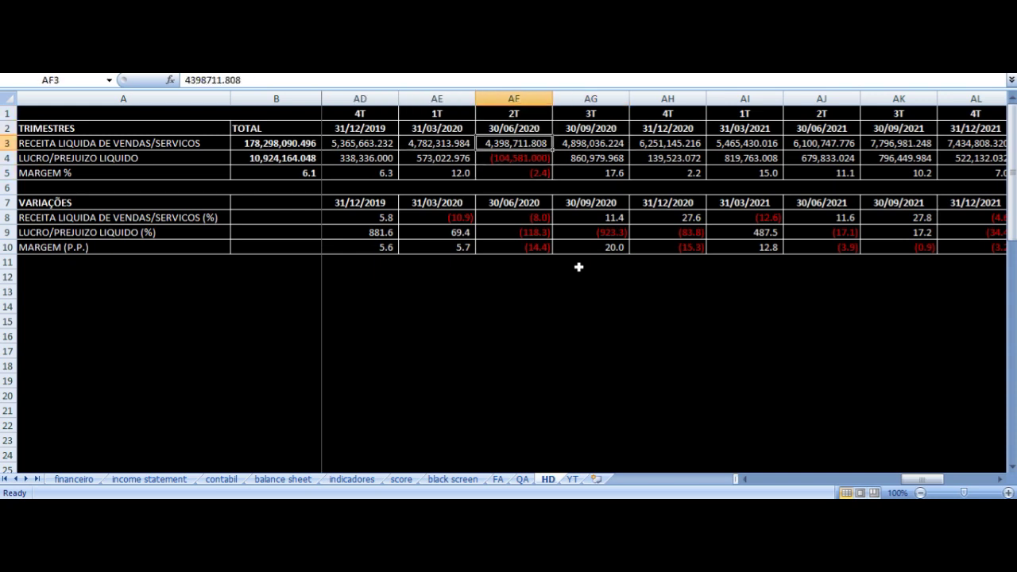
{"action": "key", "text": "Up"}
{"action": "key", "text": "Up"}
{"action": "key", "text": "Up"}
{"action": "key", "text": "Down"}
{"action": "key", "text": "Down"}
{"action": "key", "text": "Down"}
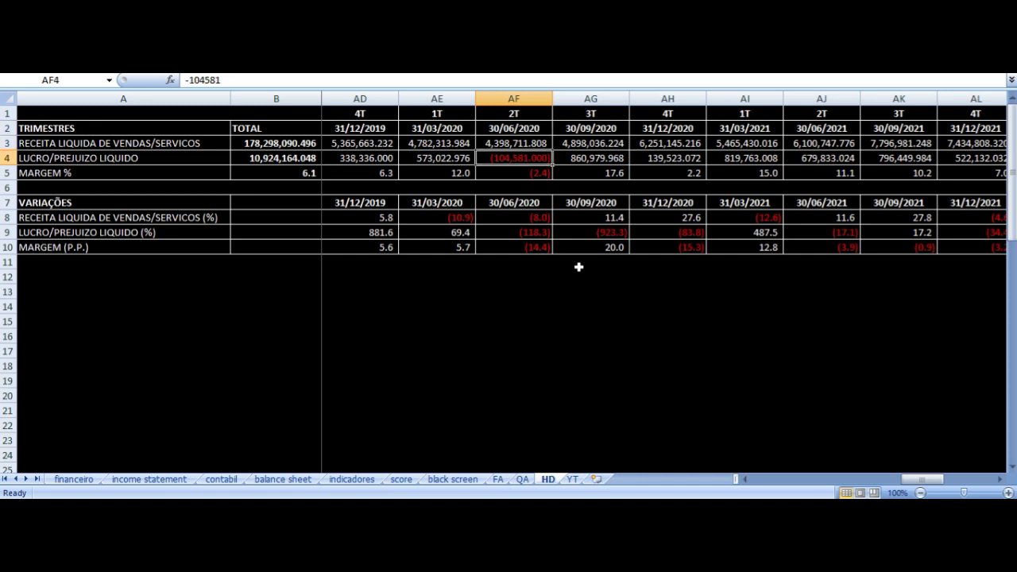
- Go back to the 30/06/2019 quarter and review its net revenue and net result
{"action": "key", "text": "Left"}
{"action": "key", "text": "Left"}
{"action": "key", "text": "Left"}
{"action": "key", "text": "Left"}
{"action": "key", "text": "Left"}
{"action": "key", "text": "Left"}
{"action": "key", "text": "Left"}
{"action": "key", "text": "Left"}
{"action": "key", "text": "Right"}
{"action": "key", "text": "Right"}
{"action": "key", "text": "Right"}
{"action": "key", "text": "Right"}
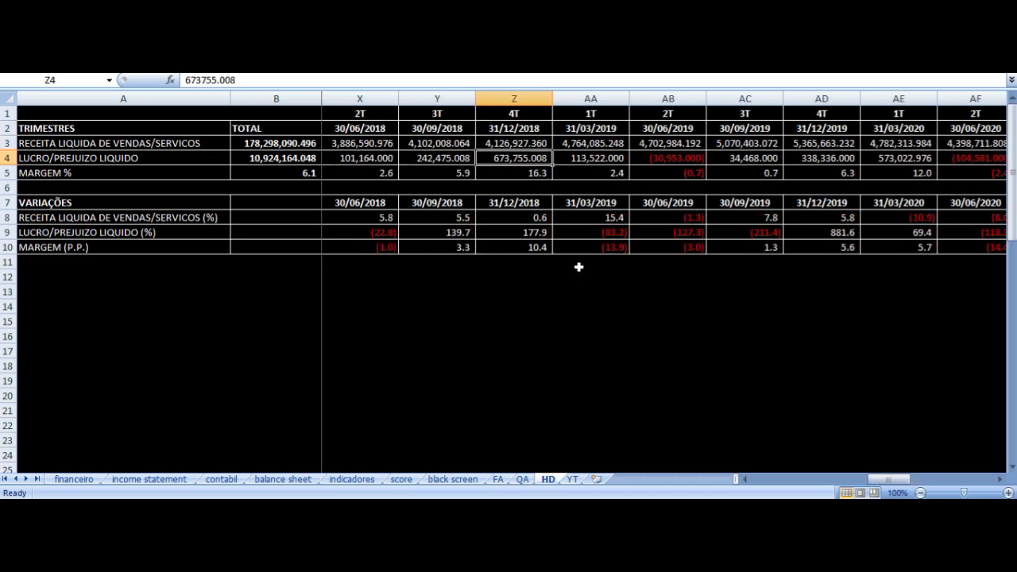
{"action": "key", "text": "Up"}
{"action": "key", "text": "Up"}
{"action": "key", "text": "Up"}
{"action": "key", "text": "Down"}
{"action": "key", "text": "Down"}
{"action": "key", "text": "Down"}
{"action": "key", "text": "Down"}
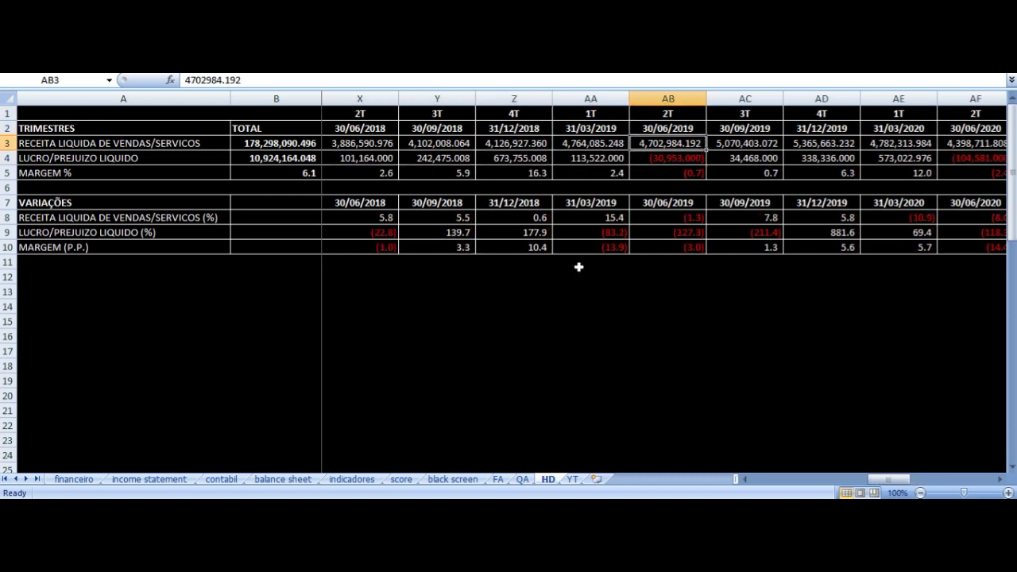
{"action": "key", "text": "Up"}
- Go further back to the 30/06/2016 quarter and examine its net revenue and LUCRO/PREJUIZO LIQUIDO
{"action": "key", "text": "Left"}
{"action": "key", "text": "Left"}
{"action": "key", "text": "Left"}
{"action": "key", "text": "Left"}
{"action": "key", "text": "Left"}
{"action": "key", "text": "Left"}
{"action": "key", "text": "Left"}
{"action": "key", "text": "Left"}
{"action": "key", "text": "Left"}
{"action": "key", "text": "Left"}
{"action": "key", "text": "Left"}
{"action": "key", "text": "Left"}
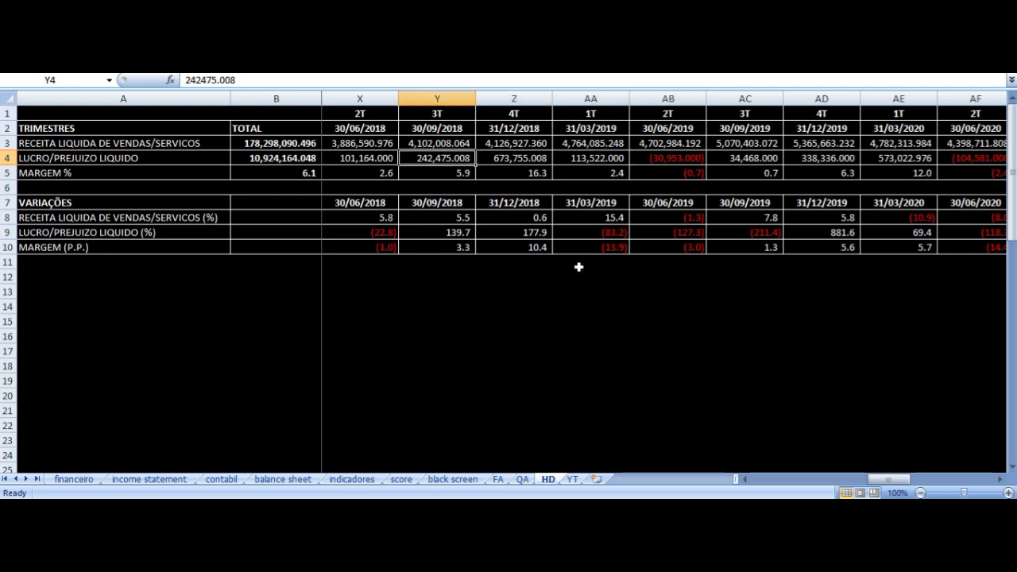
{"action": "key", "text": "Left"}
{"action": "key", "text": "Left"}
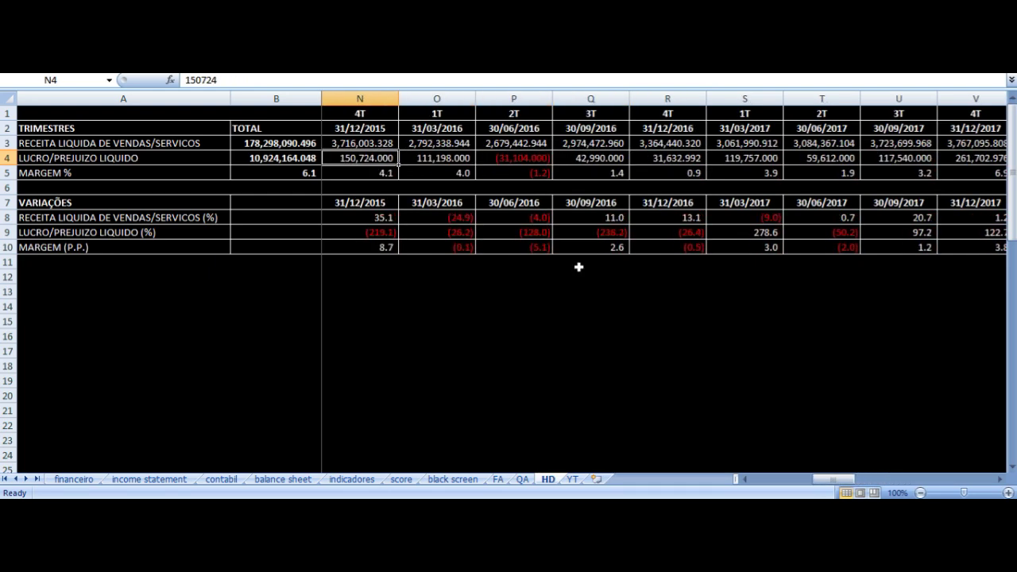
{"action": "key", "text": "Right"}
{"action": "key", "text": "Right"}
{"action": "key", "text": "Up"}
{"action": "key", "text": "Up"}
{"action": "key", "text": "Up"}
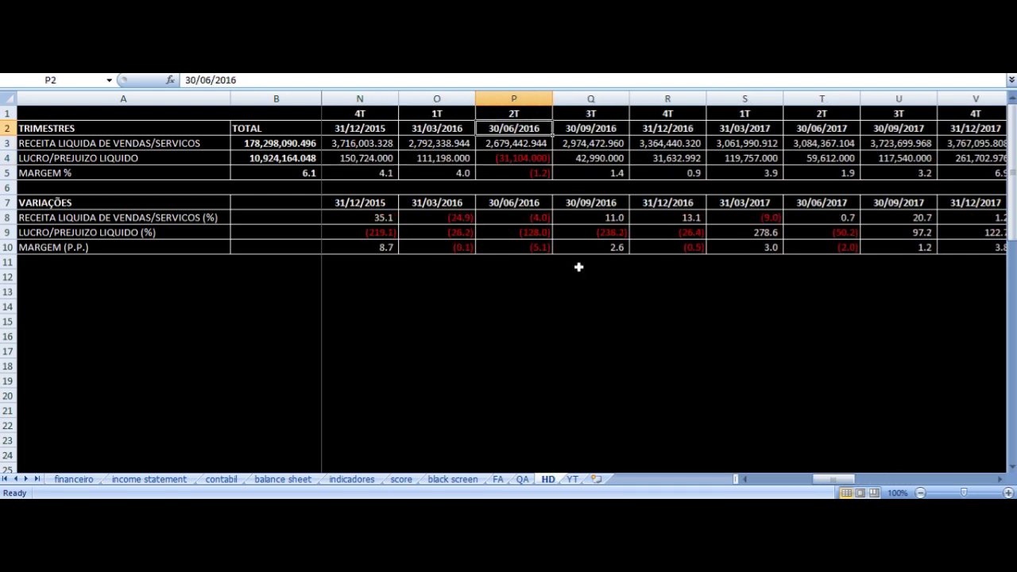
{"action": "key", "text": "Down"}
{"action": "key", "text": "Down"}
{"action": "key", "text": "Down"}
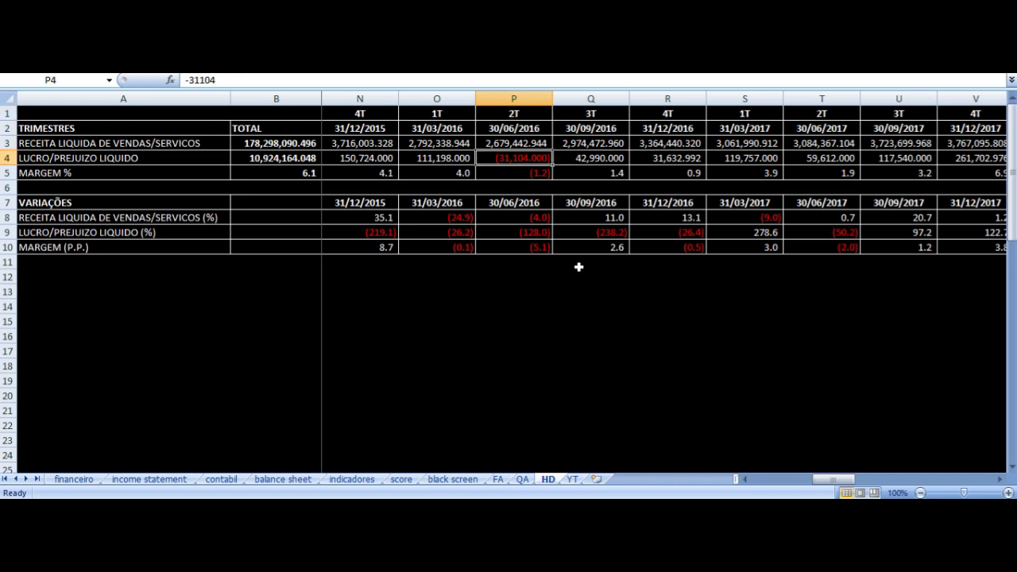
- Follow the LUCRO/PREJUIZO LIQUIDO row forward from the 30/06/2016 quarter, through 30/06/2019 and 30/06/2020
{"action": "key", "text": "Right"}
{"action": "key", "text": "Right"}
{"action": "key", "text": "Right"}
{"action": "key", "text": "Right"}
{"action": "key", "text": "Right"}
{"action": "key", "text": "Right"}
{"action": "key", "text": "Right"}
{"action": "key", "text": "Right"}
{"action": "key", "text": "Right"}
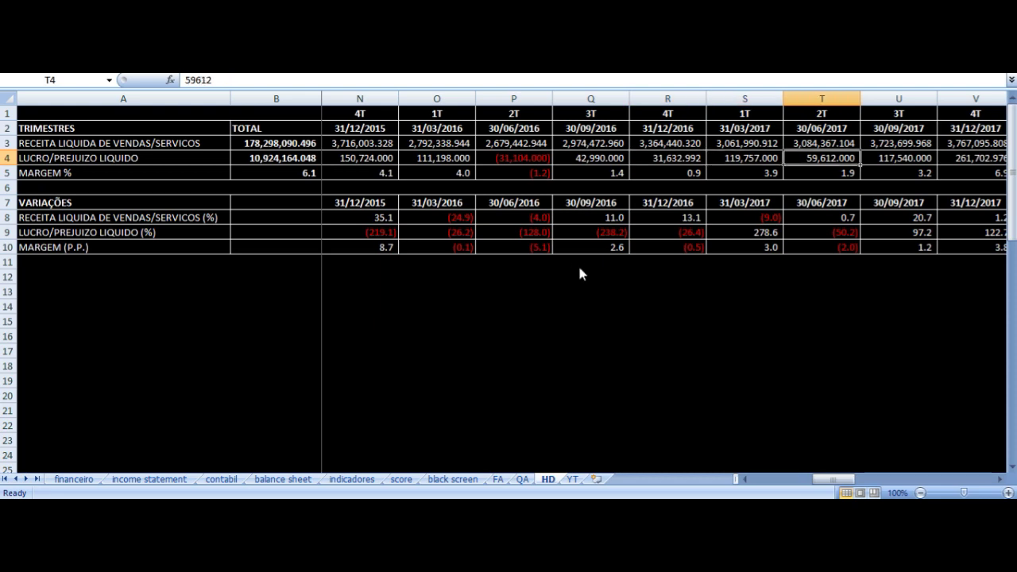
{"action": "key", "text": "Right"}
{"action": "key", "text": "Right"}
{"action": "key", "text": "Right"}
{"action": "key", "text": "Right"}
{"action": "key", "text": "Right"}
{"action": "key", "text": "Right"}
{"action": "key", "text": "Right"}
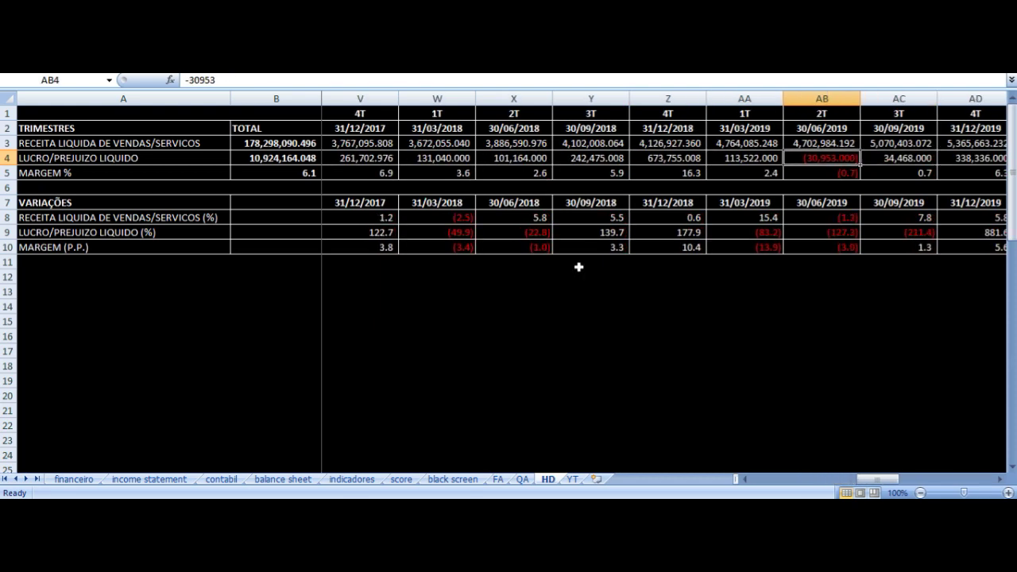
{"action": "key", "text": "Right"}
{"action": "key", "text": "Right"}
{"action": "key", "text": "Right"}
{"action": "key", "text": "Right"}
{"action": "key", "text": "Right"}
{"action": "key", "text": "Right"}
{"action": "key", "text": "Right"}
{"action": "key", "text": "Right"}
{"action": "key", "text": "Right"}
{"action": "key", "text": "Right"}
{"action": "key", "text": "Right"}
{"action": "key", "text": "Right"}
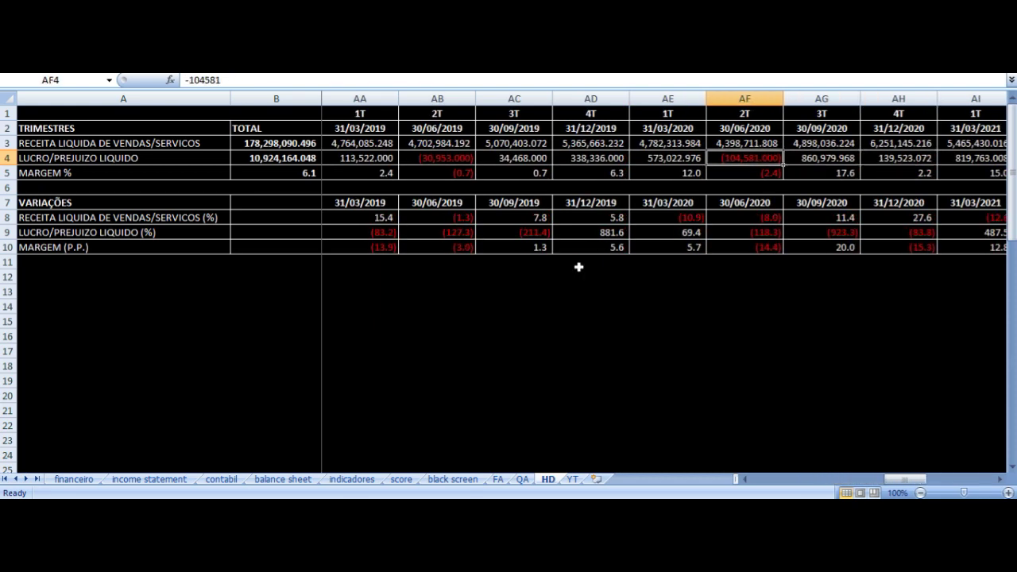
- Open the YT sheet and return to the ENGI margin and results comparison at its beginning
{"action": "left_click", "coordinate": [572, 479]}
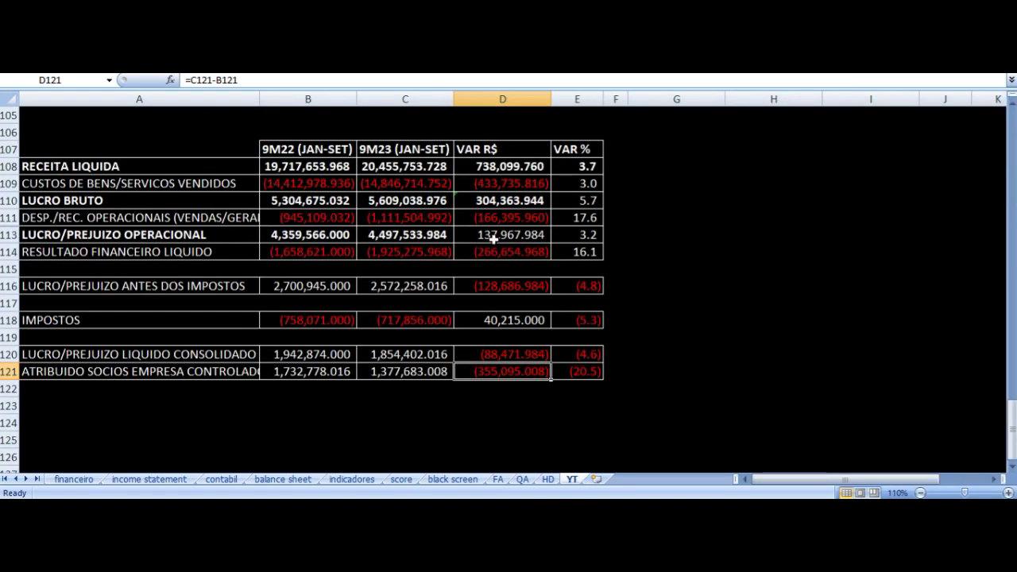
{"action": "scroll", "coordinate": [588, 251], "scroll_direction": "up", "scroll_amount": 12}
{"action": "scroll", "coordinate": [591, 251], "scroll_direction": "up", "scroll_amount": 20}
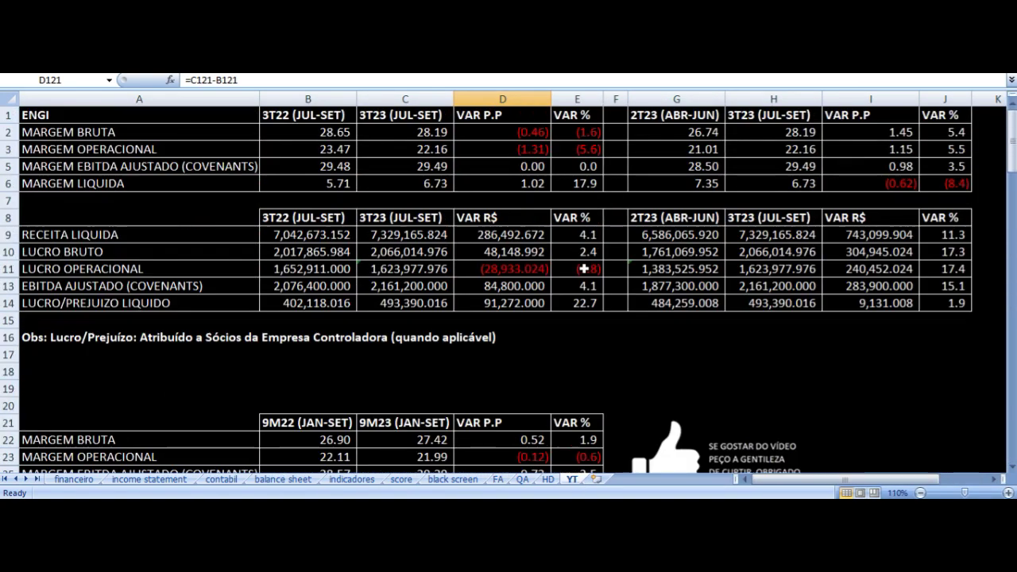